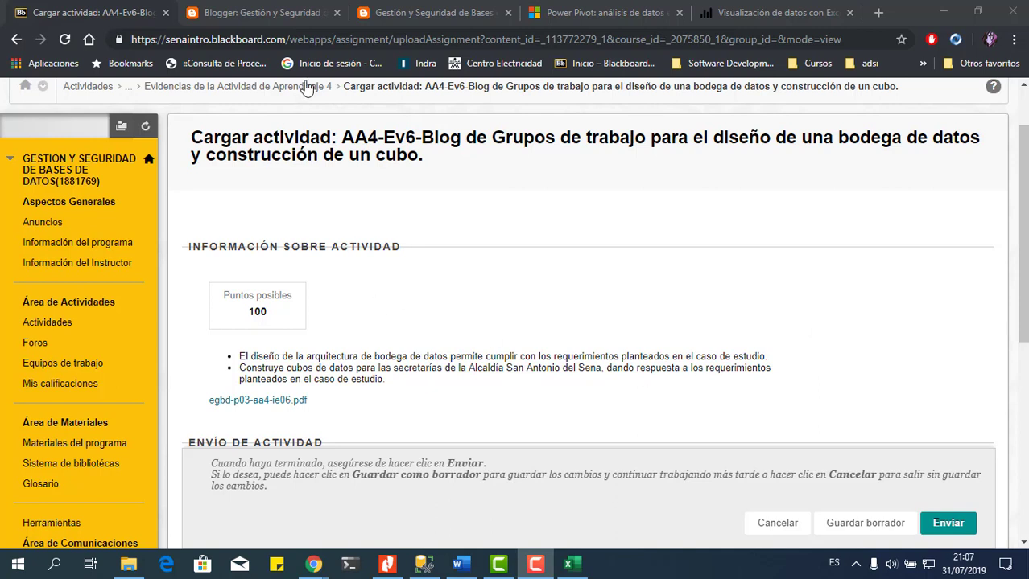
# Step: Switch to the Blogger editor, close the entry discarding unsaved changes, and reopen "Diseño de una Bodega de Datos y Construcción de un Cubo" from the entries list
pyautogui.click(279, 17)
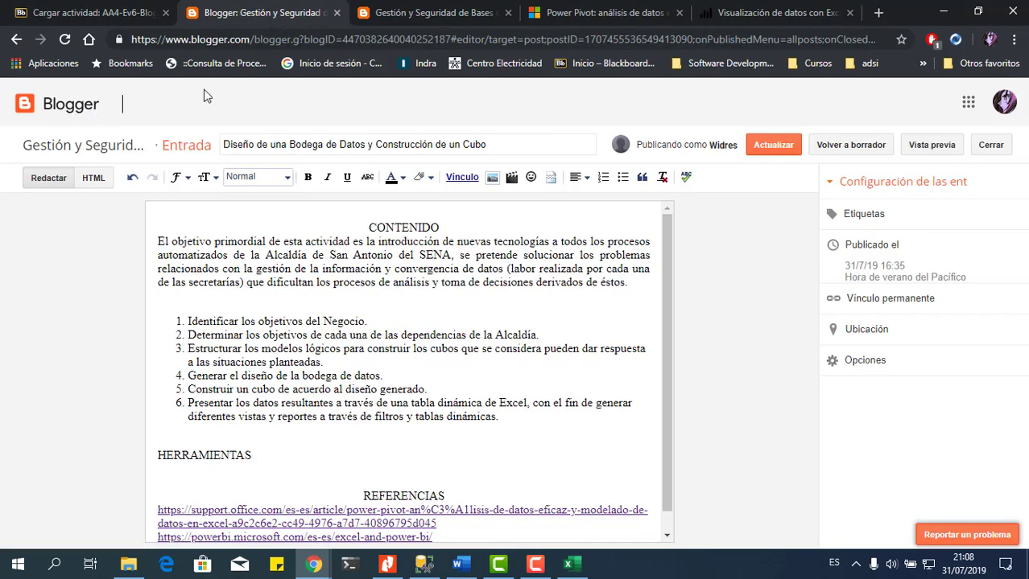
pyautogui.click(991, 144)
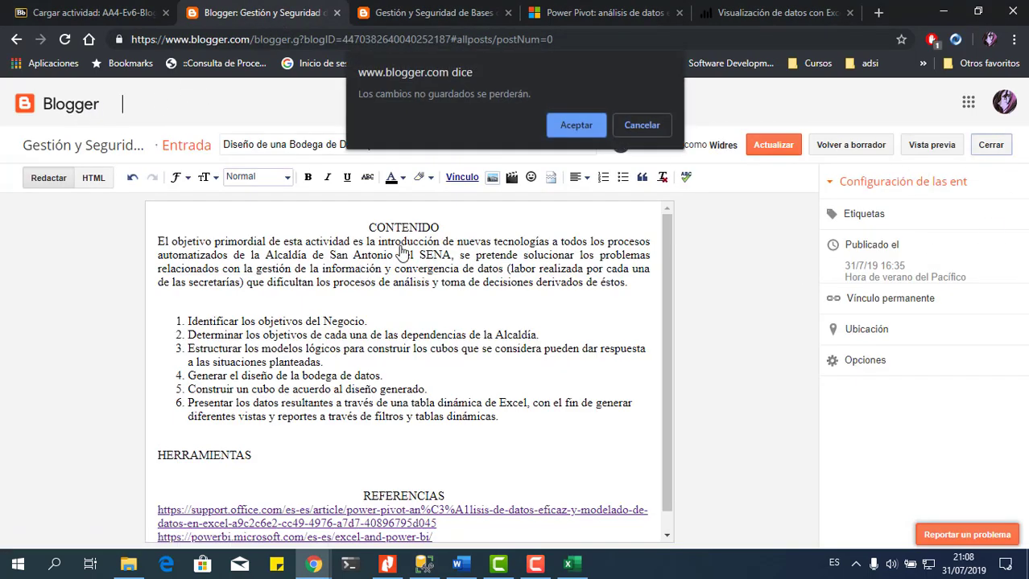
pyautogui.click(576, 125)
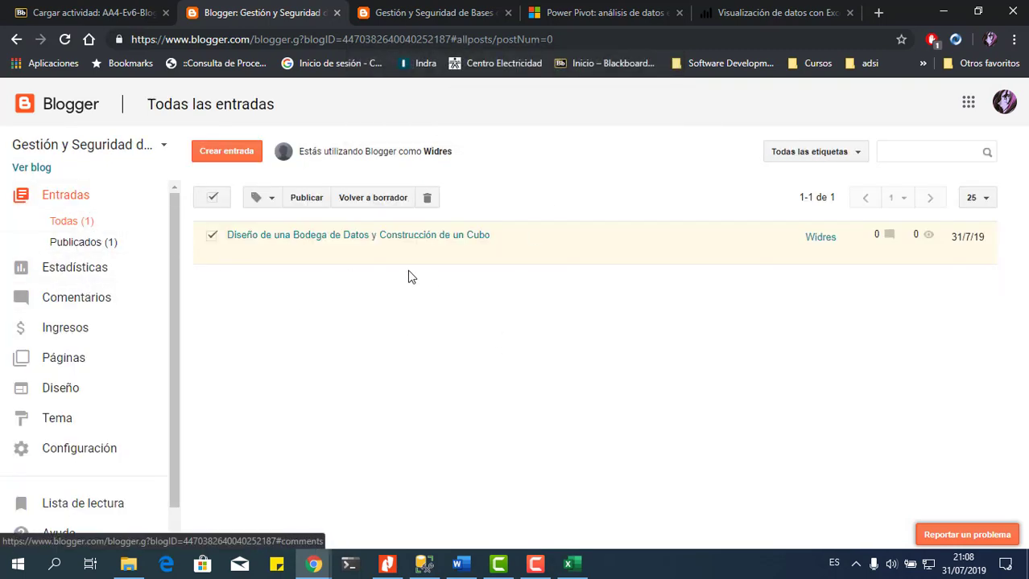
pyautogui.moveTo(452, 259)
pyautogui.click(450, 237)
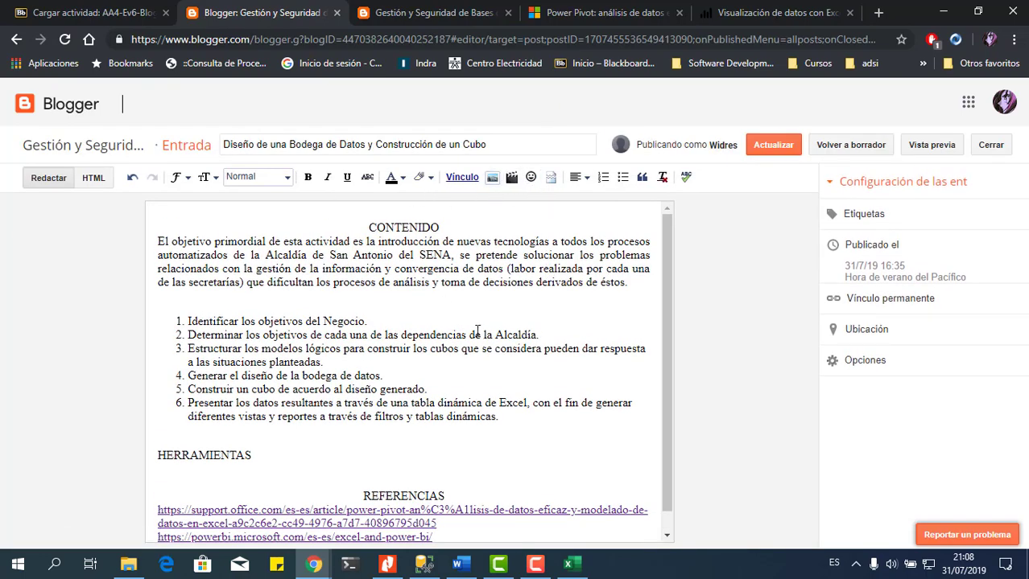
# Step: Examine the entry's HTML source and compose view, and review the published post on the blog page
pyautogui.click(93, 178)
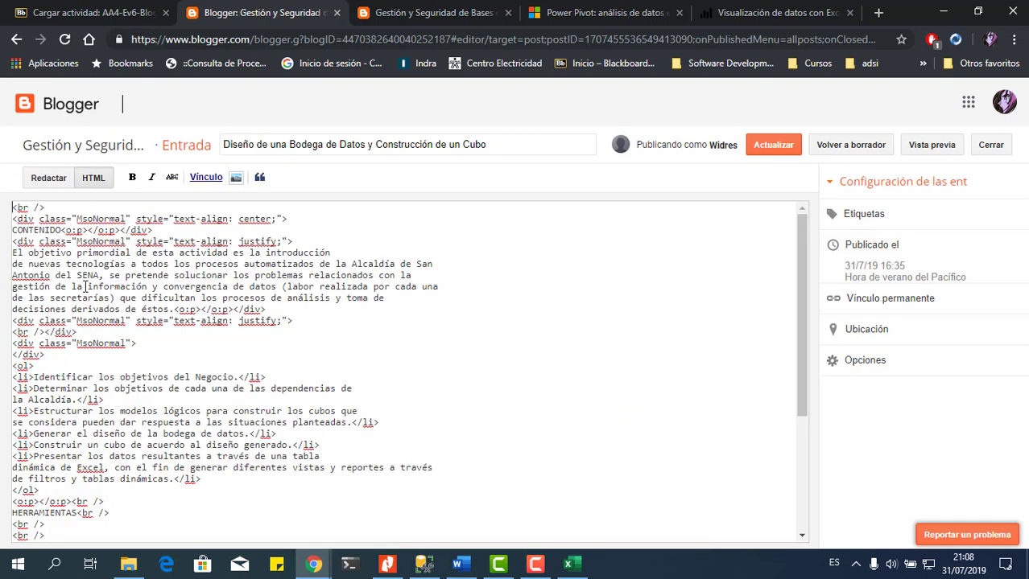
pyautogui.click(49, 178)
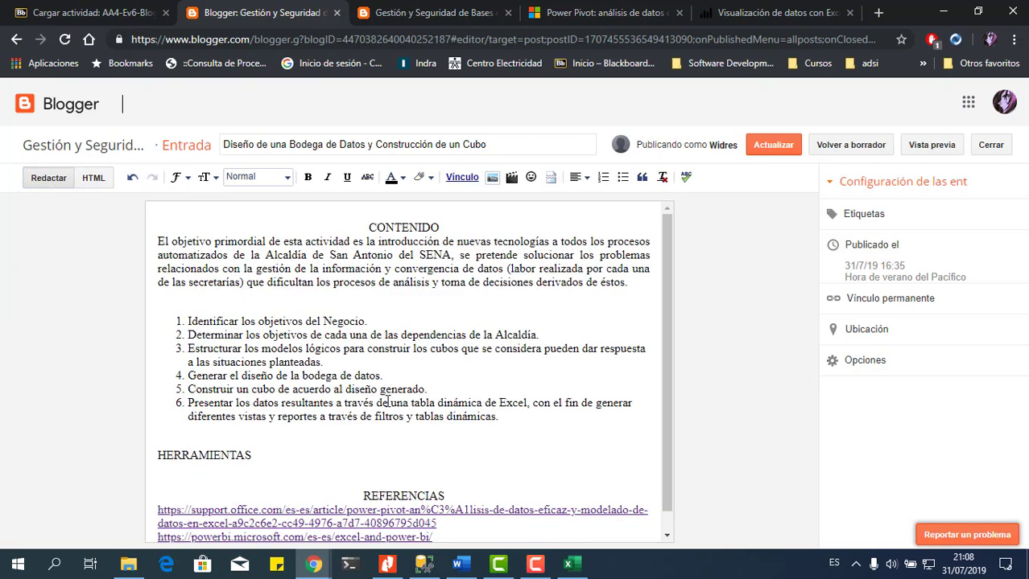
pyautogui.click(427, 11)
pyautogui.scroll(1, 507, 429)
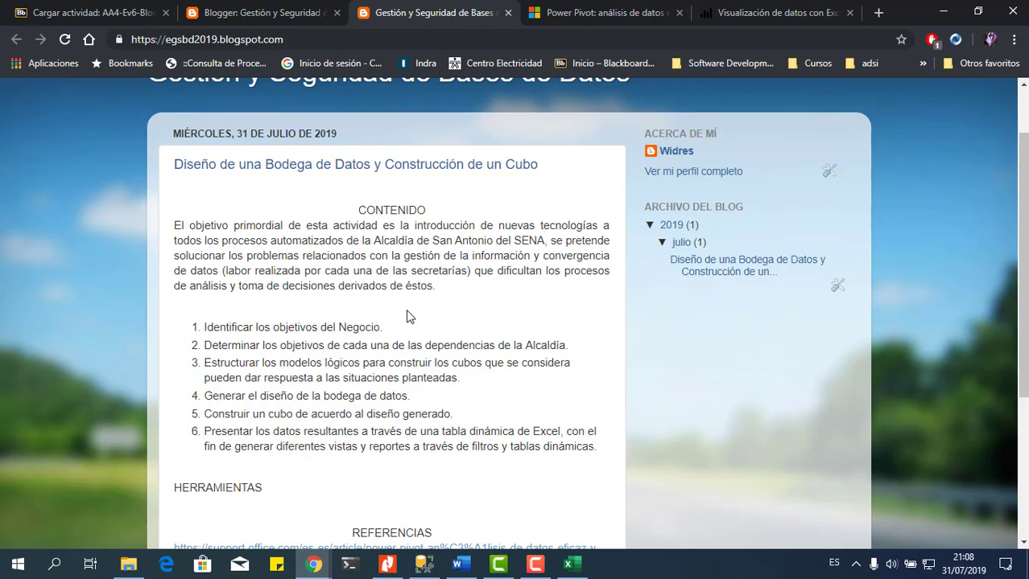
# Step: Read requirements 1 and 2 in estudio_caso_2.pdf in Nitro Pro and return to the published blog post
pyautogui.click(387, 563)
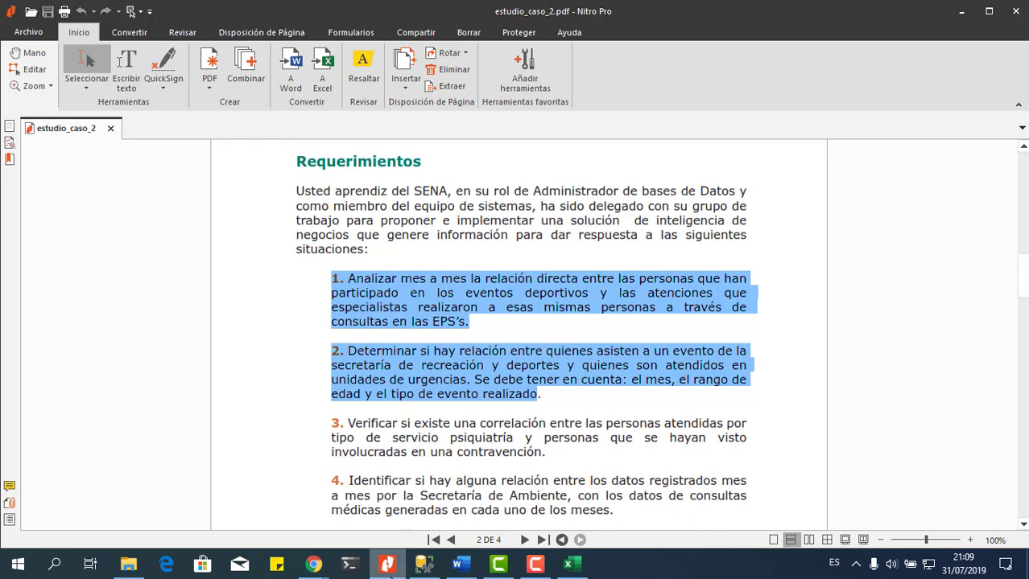
pyautogui.click(399, 568)
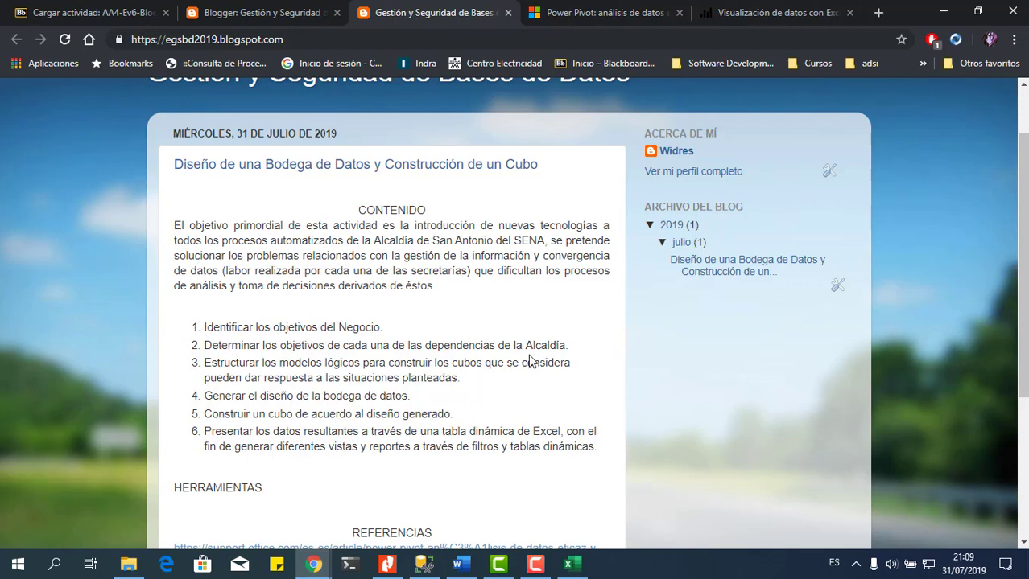
pyautogui.click(389, 566)
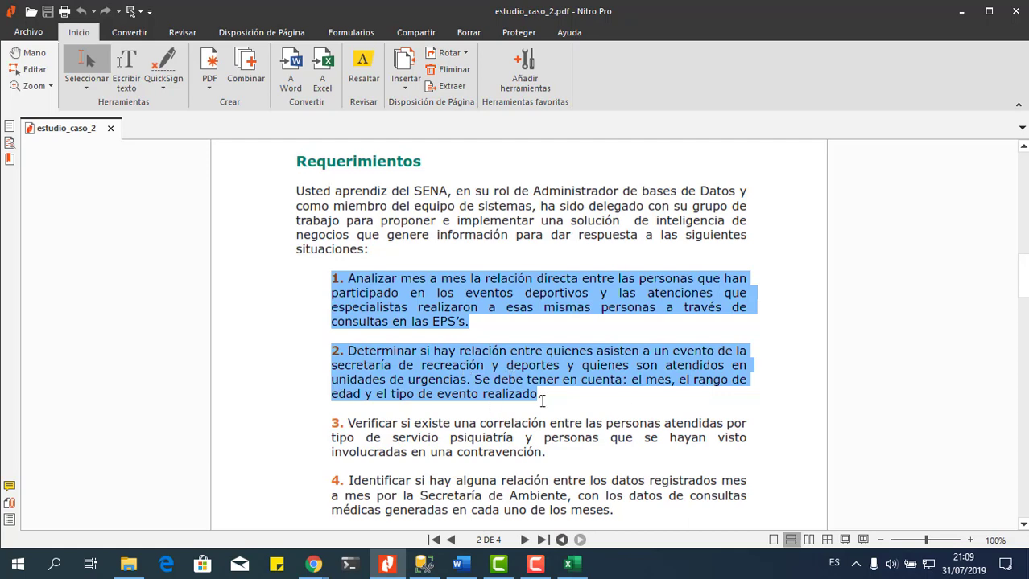
pyautogui.click(387, 563)
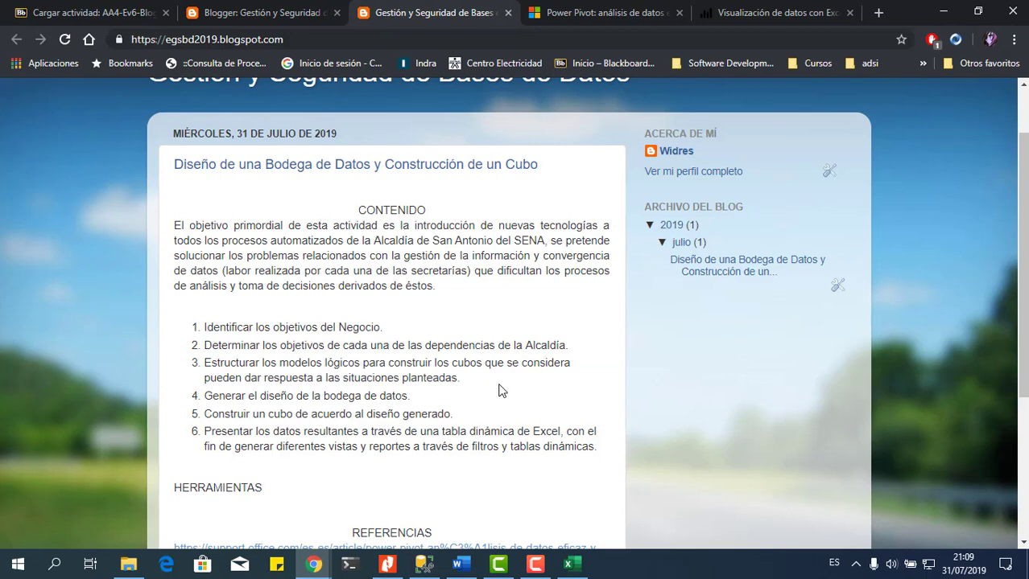
# Step: Switch to SQL Server Management Studio and examine the tables and relationships in the SecretariaSalud diagram
pyautogui.click(422, 562)
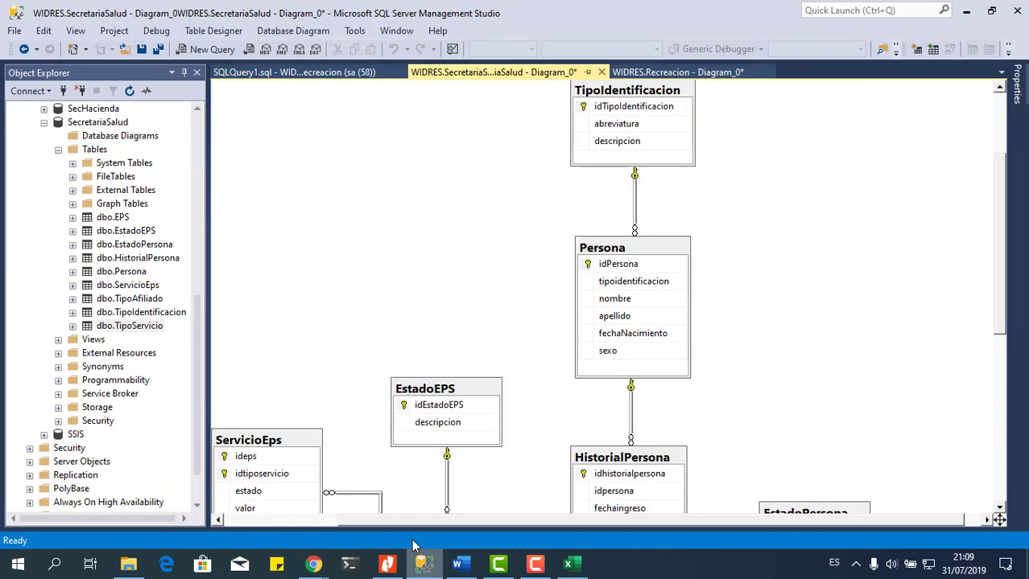
pyautogui.scroll(-3, 525, 280)
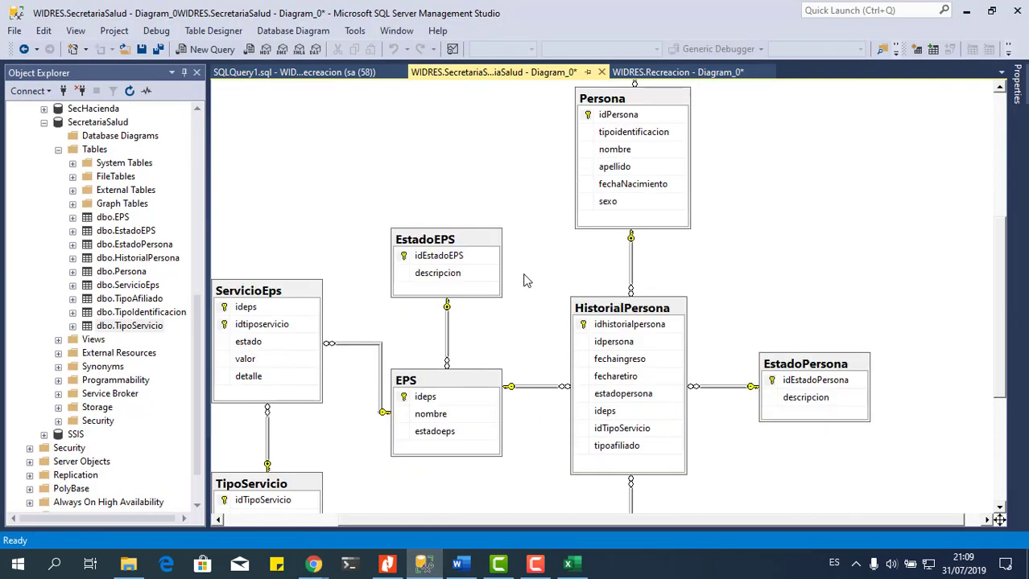
pyautogui.scroll(-2, 525, 280)
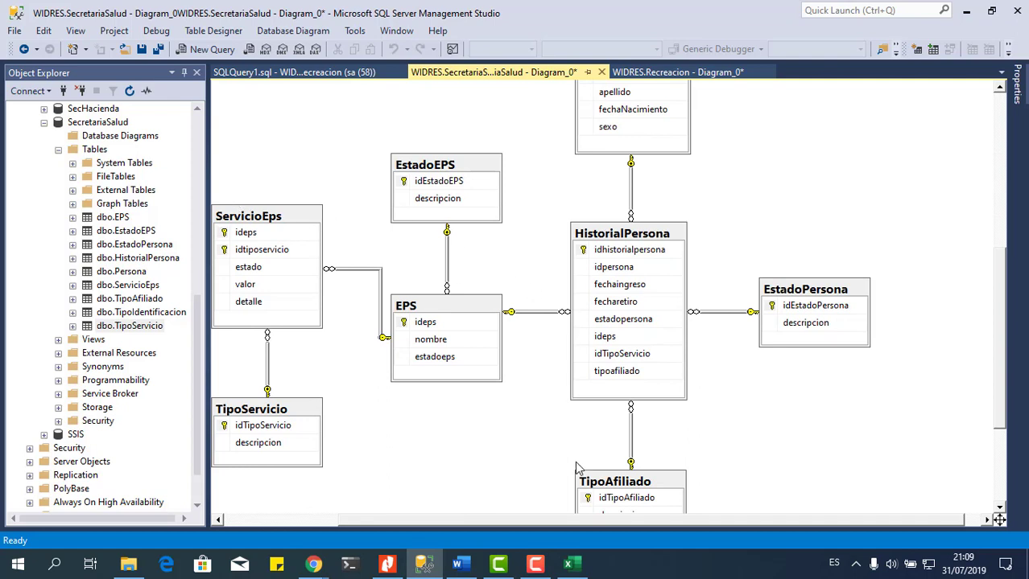
pyautogui.moveTo(575, 523); pyautogui.dragTo(559, 523)
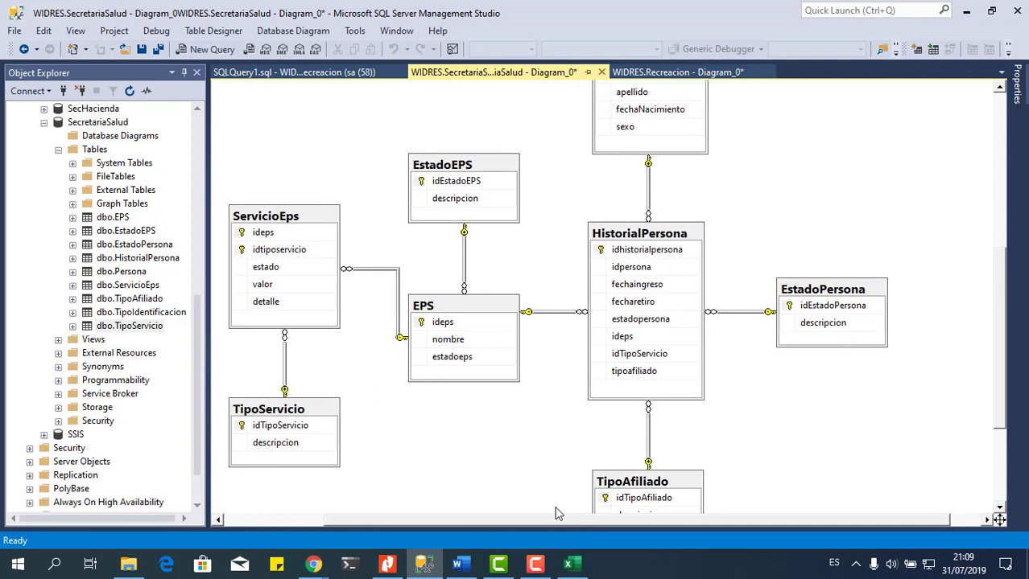
# Step: Examine the tables in the Recreacion diagram and compare them with the requirements in estudio_caso_2.pdf
pyautogui.click(707, 73)
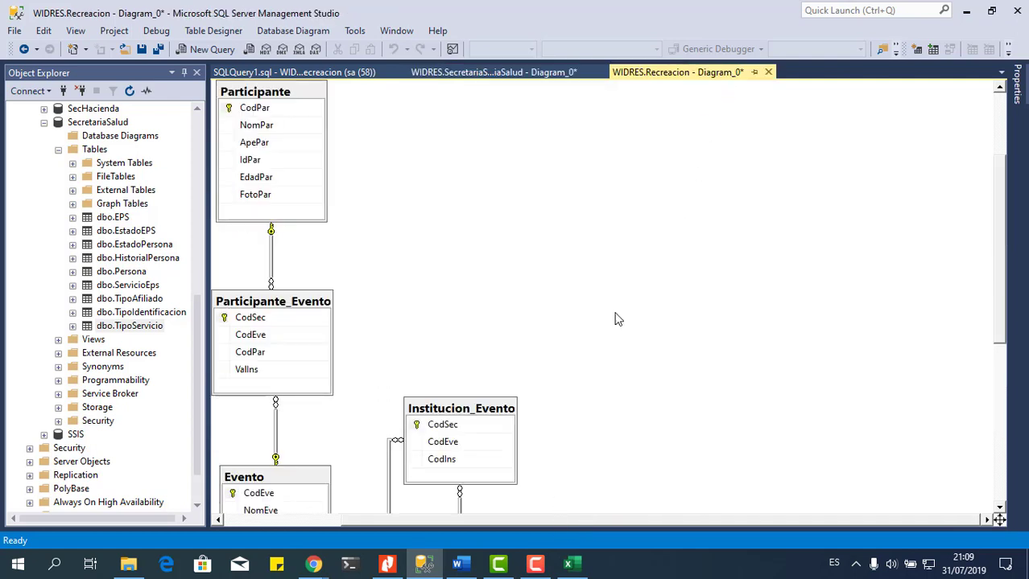
pyautogui.scroll(-6, 616, 319)
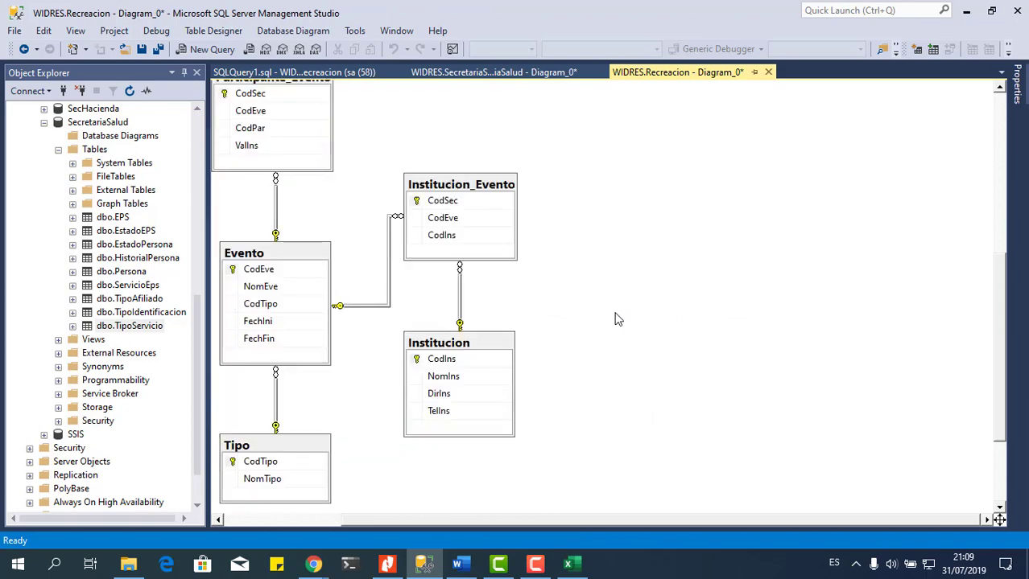
pyautogui.scroll(2, 616, 318)
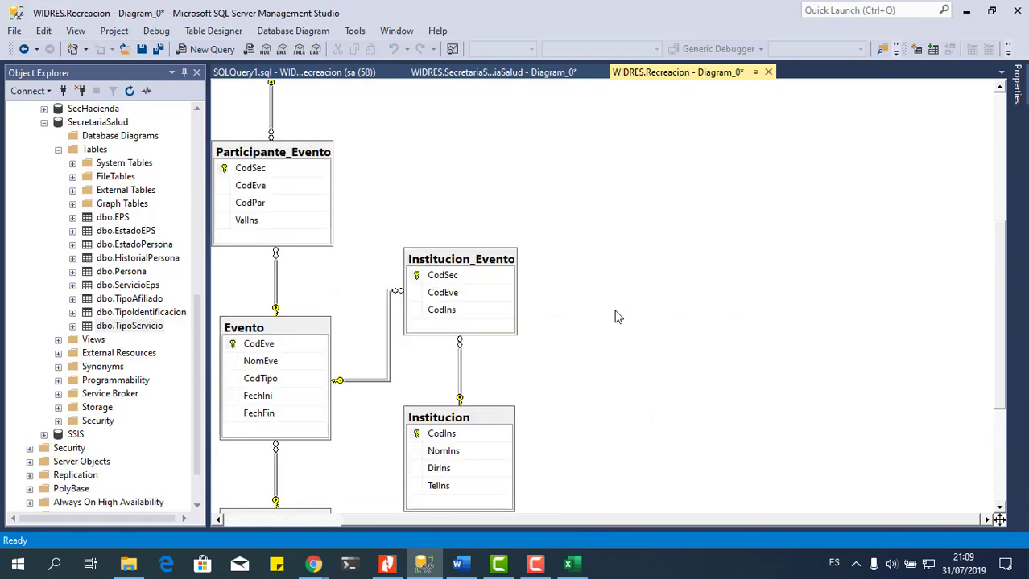
pyautogui.click(386, 564)
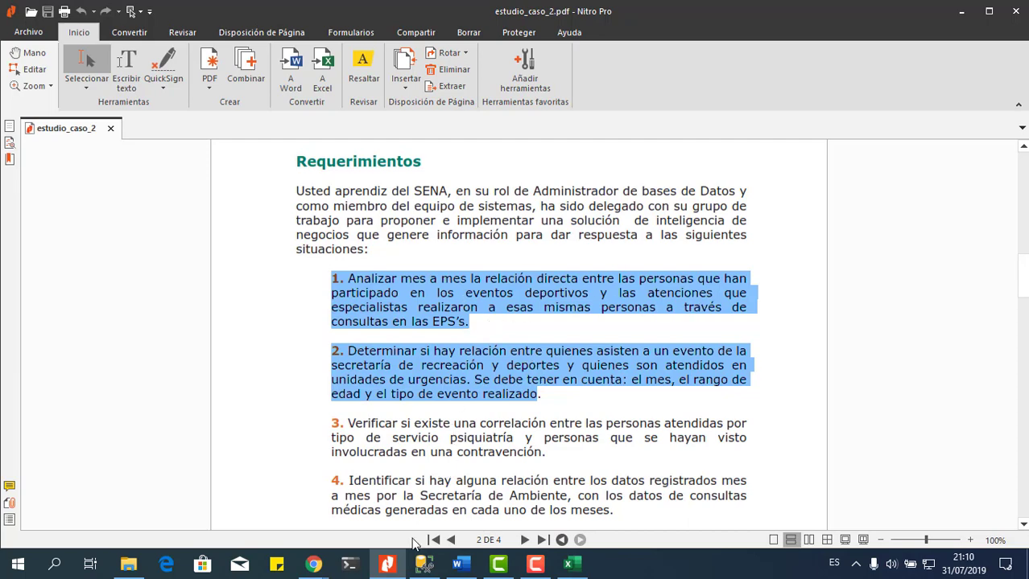
pyautogui.click(388, 565)
pyautogui.scroll(2, 606, 308)
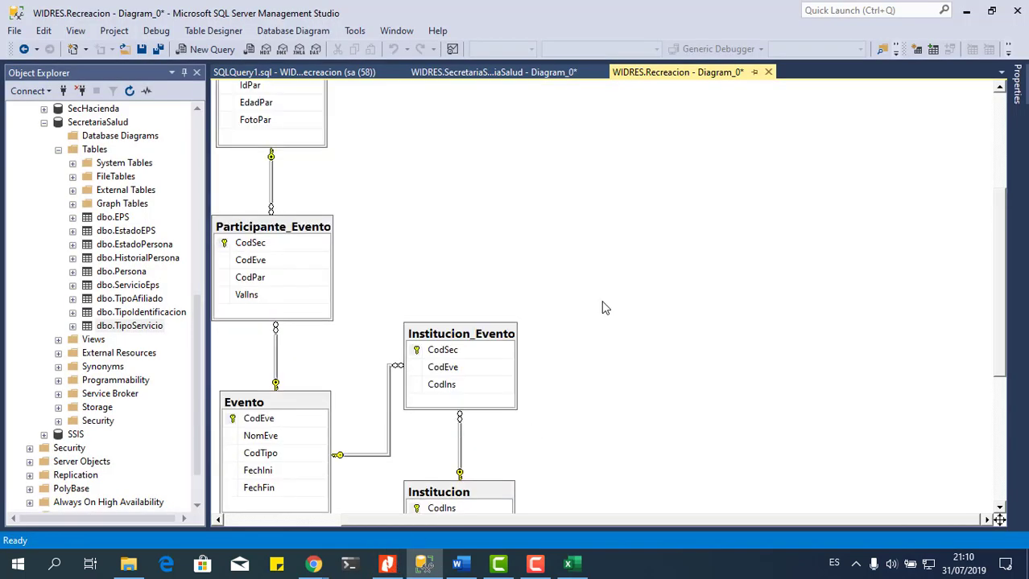
pyautogui.scroll(-2, 605, 308)
pyautogui.scroll(-2, 605, 309)
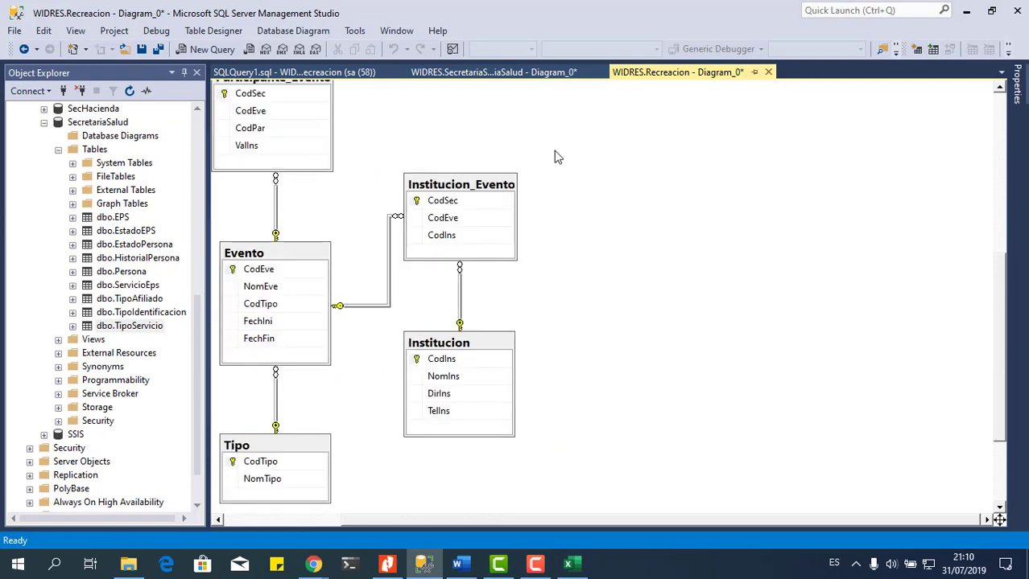
pyautogui.moveTo(605, 479); pyautogui.dragTo(382, 139)
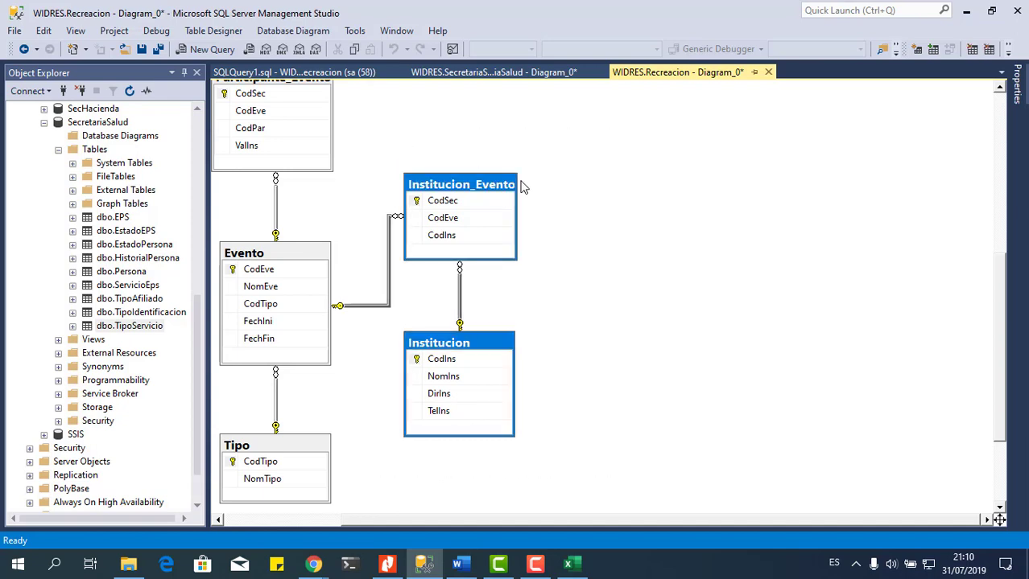
pyautogui.rightClick(478, 187)
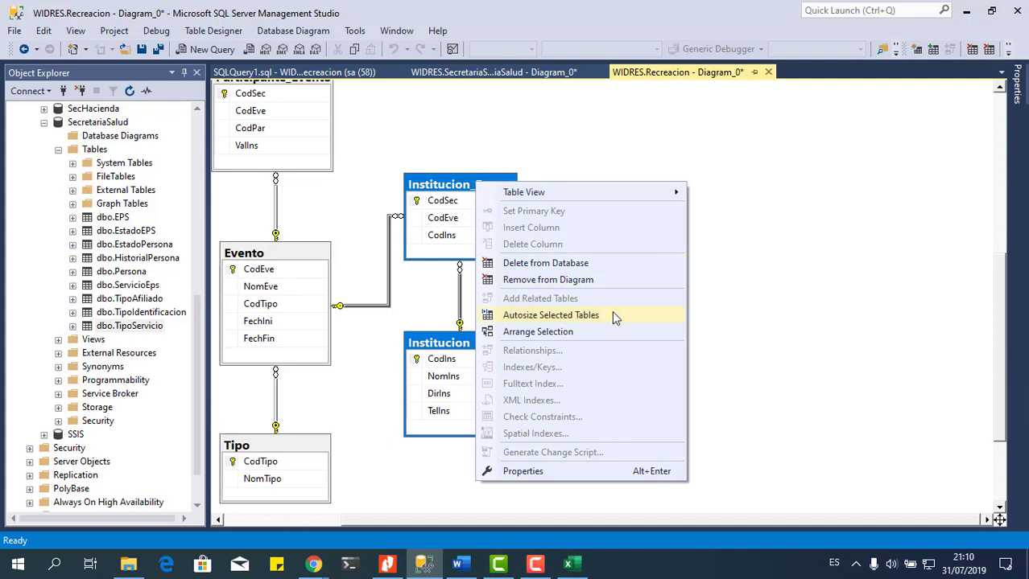
pyautogui.click(767, 256)
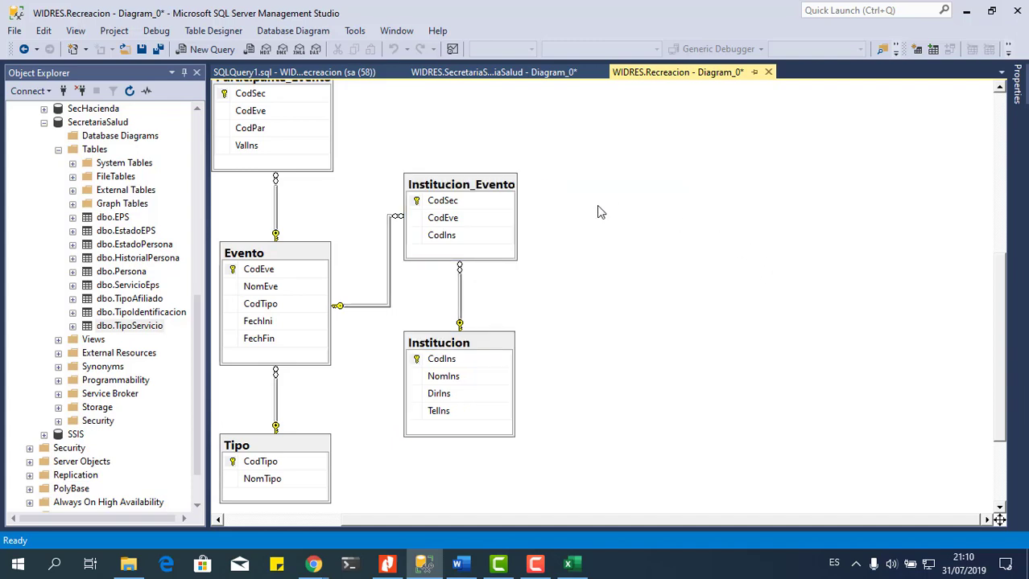
# Step: Remove the Institucion_Evento and Institucion tables from the Recreacion diagram
pyautogui.moveTo(587, 480); pyautogui.dragTo(386, 156)
pyautogui.press('Delete')
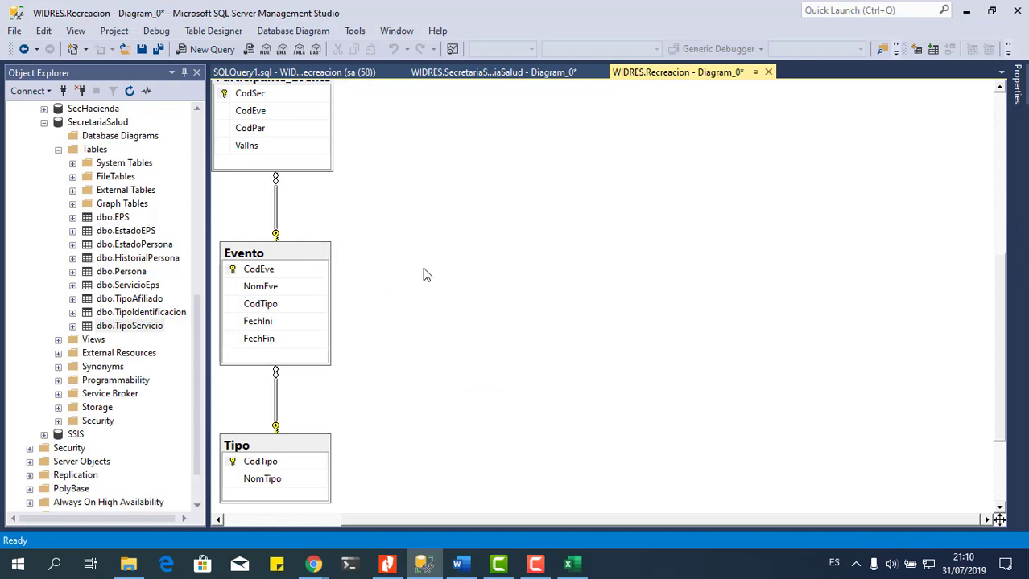
# Step: Move the Evento and Tipo tables together to the right of Participante and Participante_Evento in the Recreacion diagram
pyautogui.moveTo(378, 499); pyautogui.dragTo(215, 231)
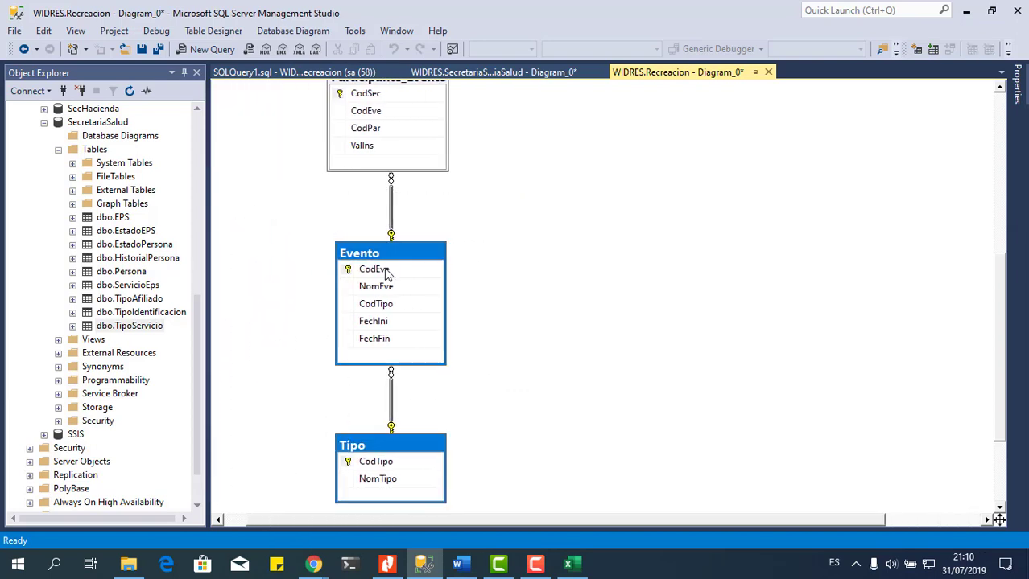
pyautogui.moveTo(435, 260); pyautogui.dragTo(772, 125)
pyautogui.scroll(3, 588, 293)
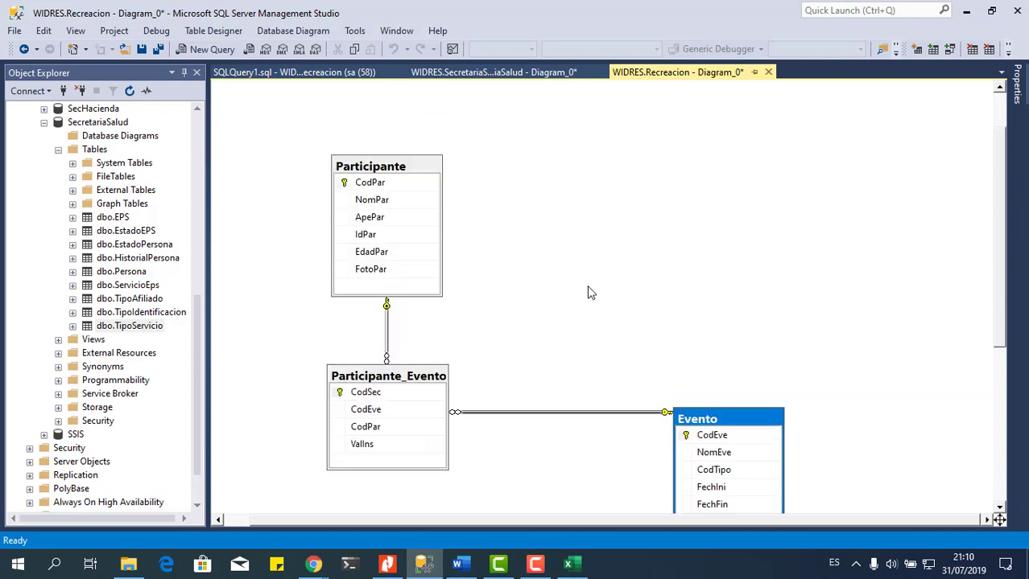
pyautogui.moveTo(716, 422); pyautogui.dragTo(638, 193)
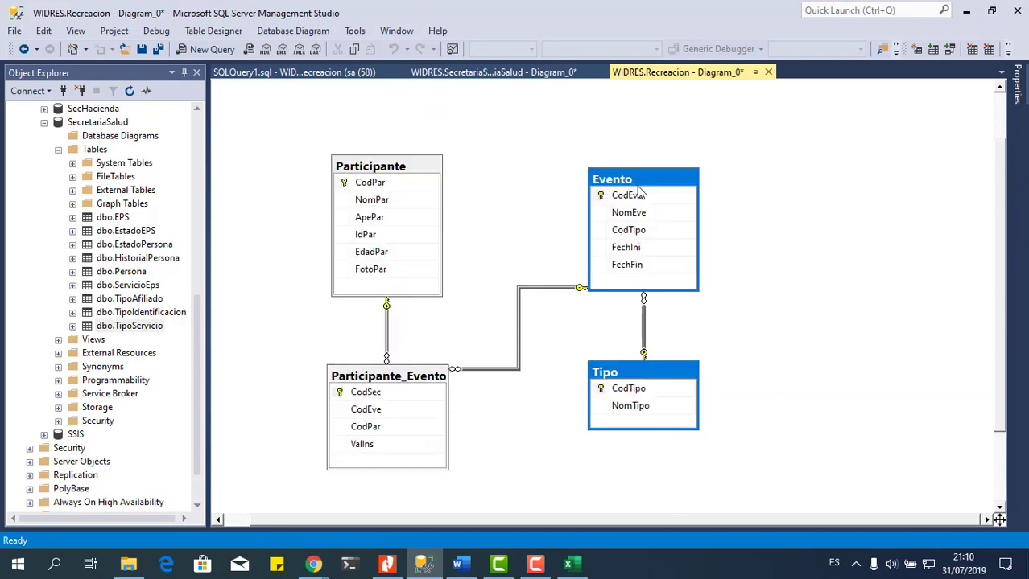
pyautogui.click(563, 377)
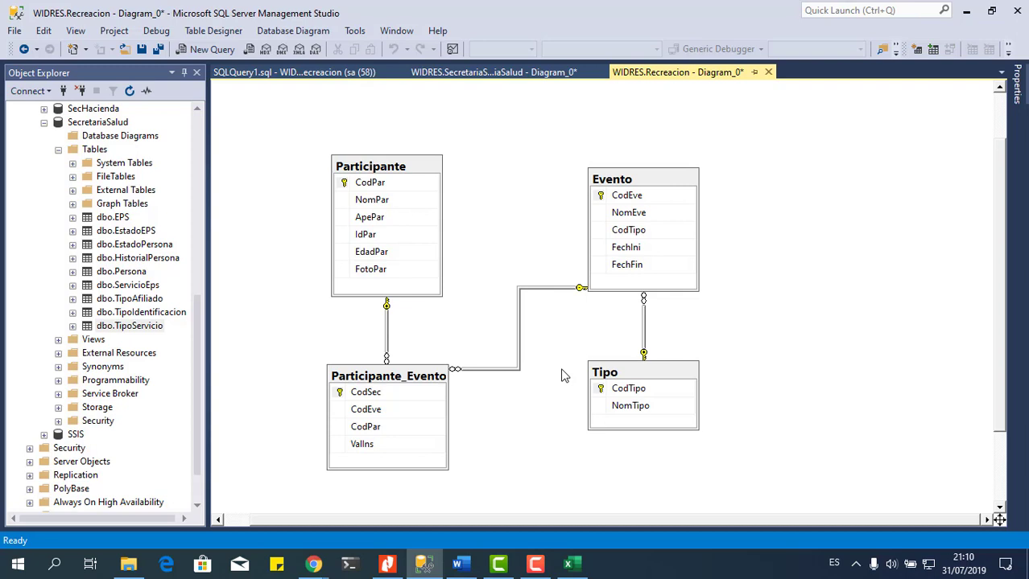
# Step: Check the SecretariaSalud diagram against the case-study requirements and remove the EstadoEPS table from the diagram
pyautogui.click(523, 72)
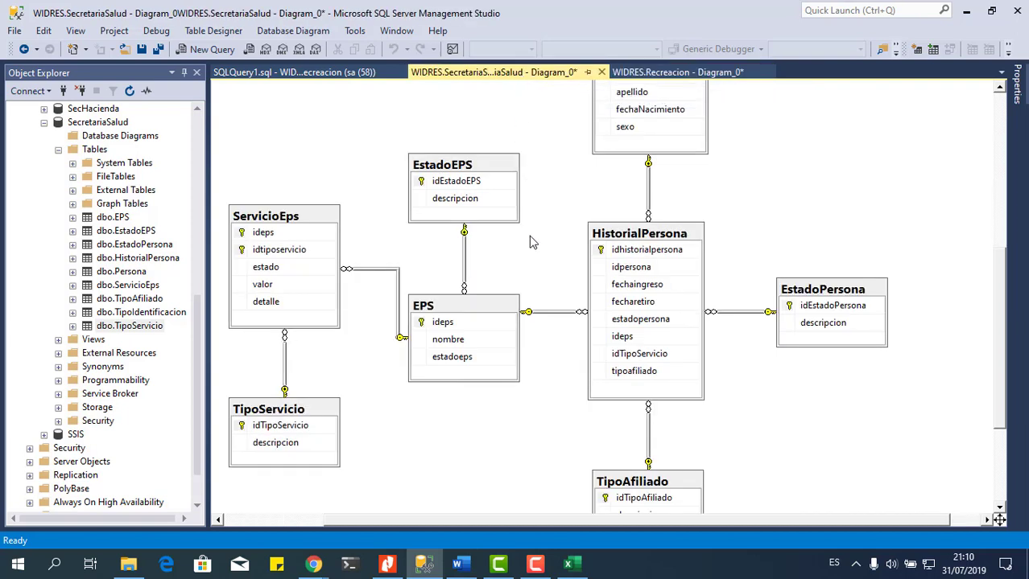
pyautogui.click(315, 417)
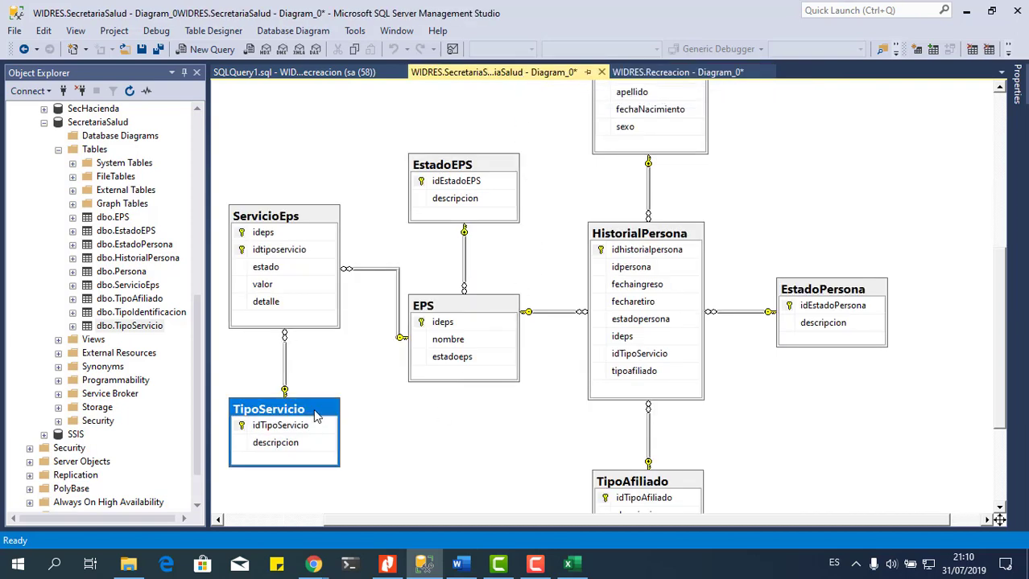
pyautogui.click(387, 563)
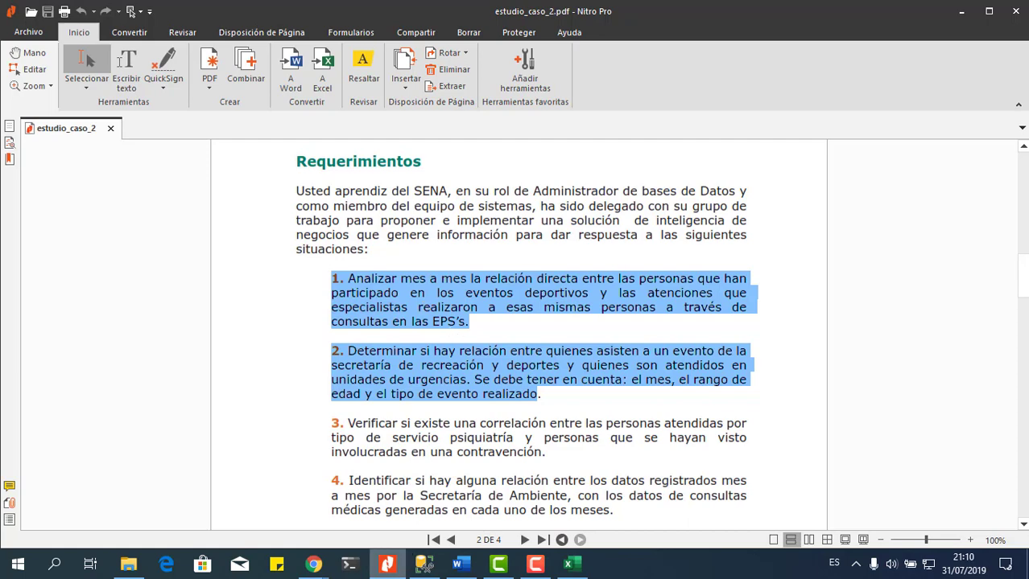
pyautogui.click(387, 566)
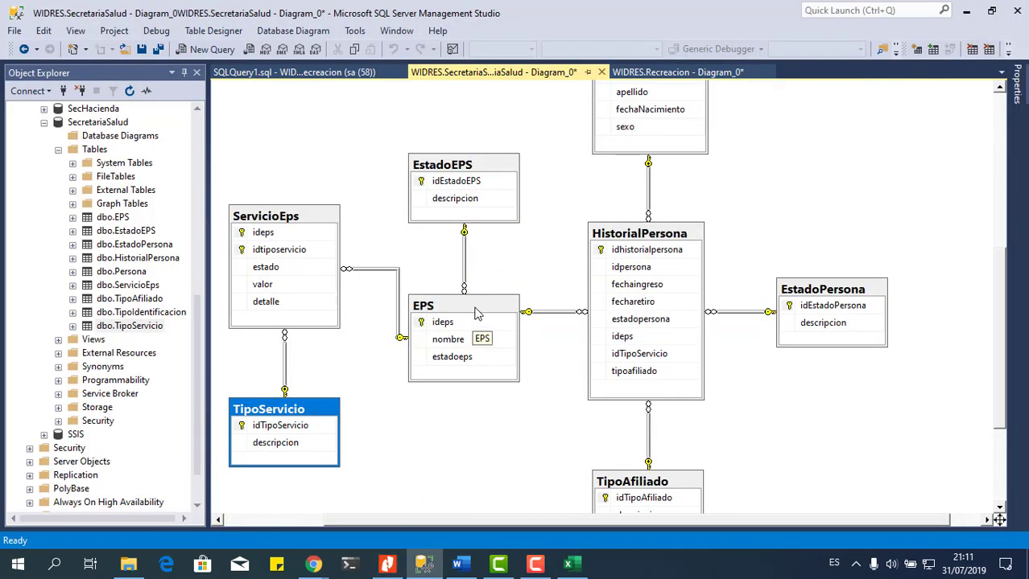
pyautogui.click(494, 169)
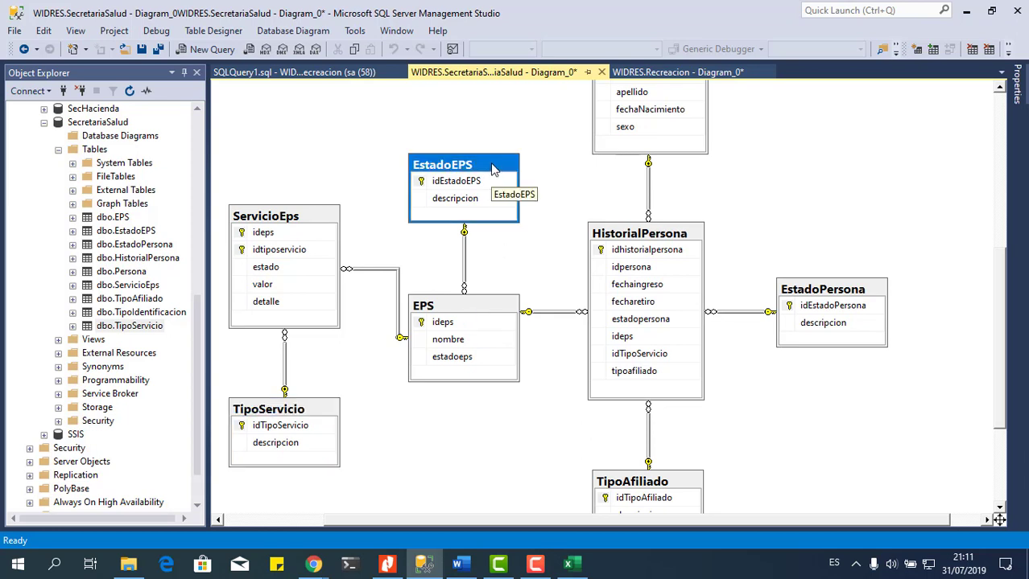
pyautogui.press('Delete')
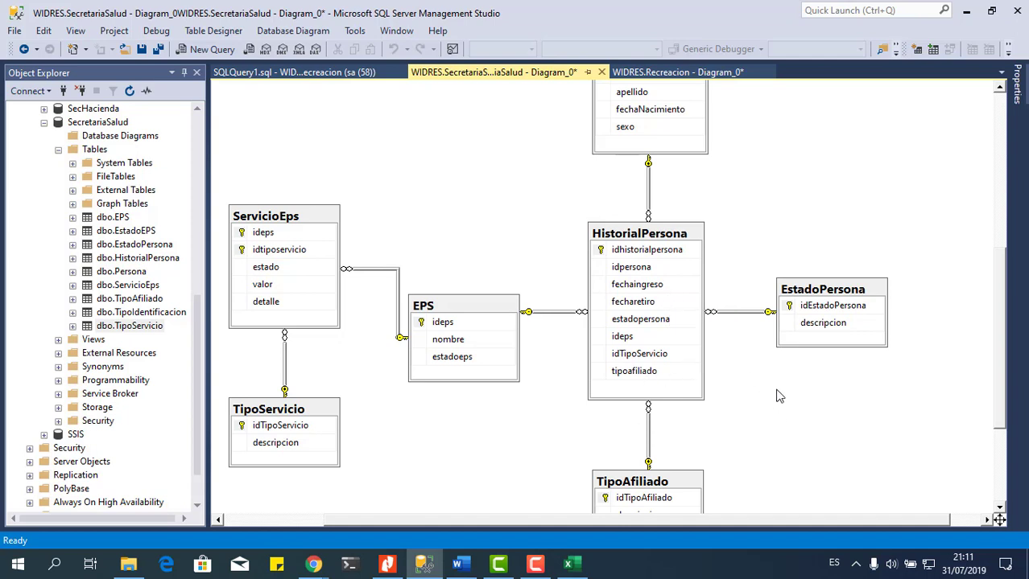
# Step: Remove the TipoIdentificacion and Persona tables from the SecretariaSalud diagram
pyautogui.scroll(2, 777, 397)
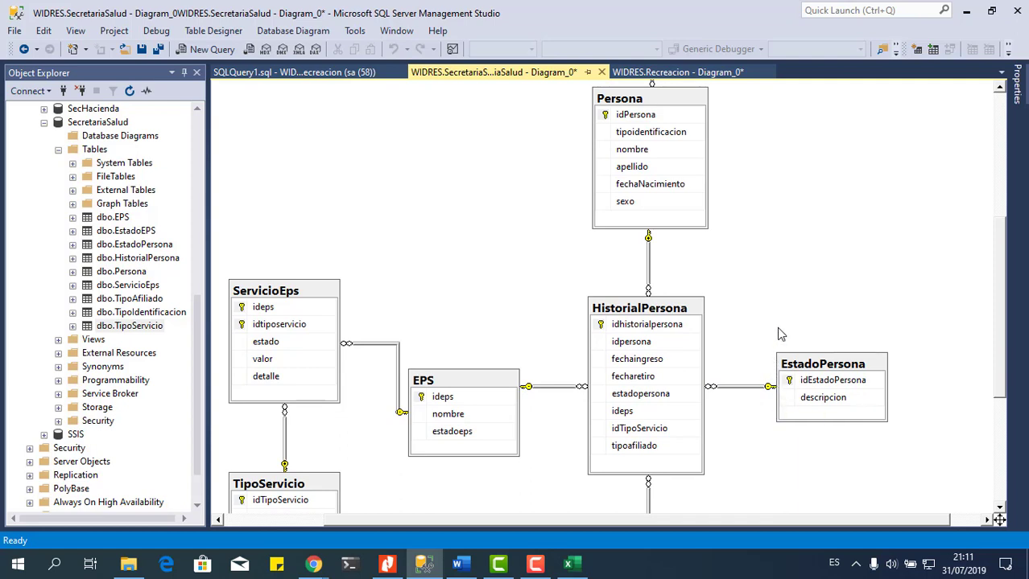
pyautogui.scroll(2, 776, 330)
pyautogui.scroll(4, 733, 225)
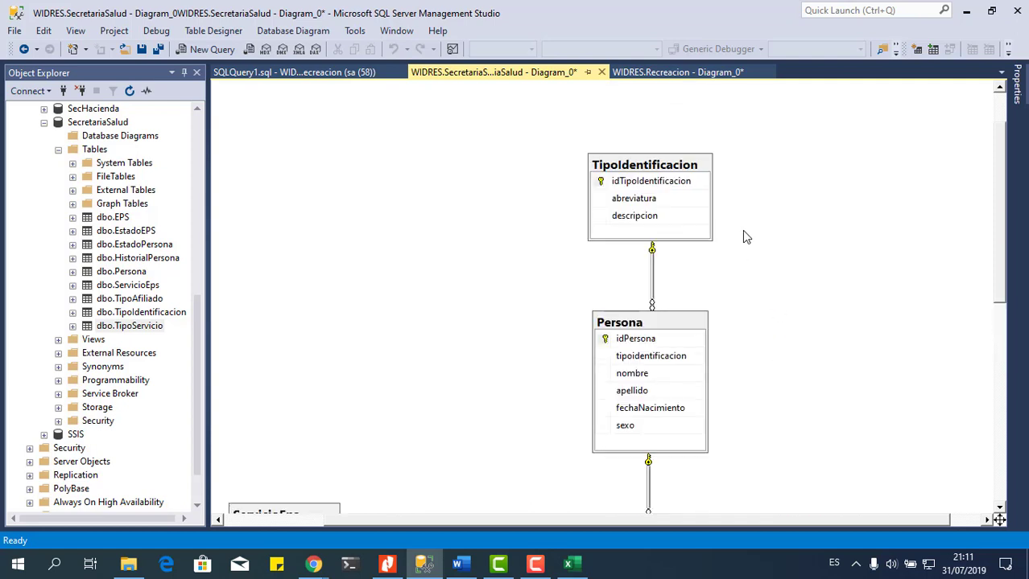
pyautogui.click(684, 165)
pyautogui.press('Delete')
pyautogui.click(700, 322)
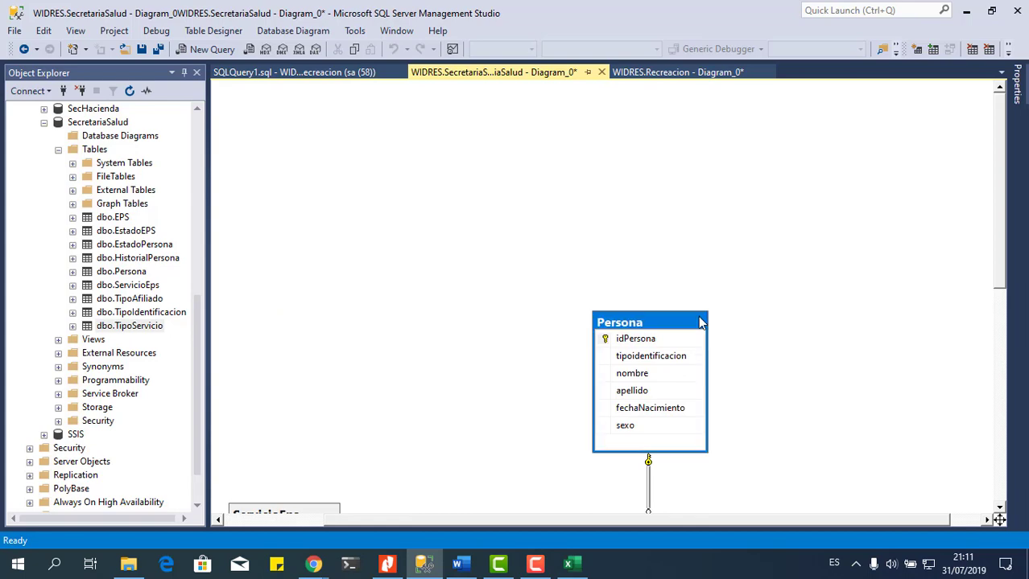
pyautogui.press('Delete')
# Step: Remove the EstadoPersona and TipoAfiliado tables from the SecretariaSalud diagram
pyautogui.scroll(-8, 787, 322)
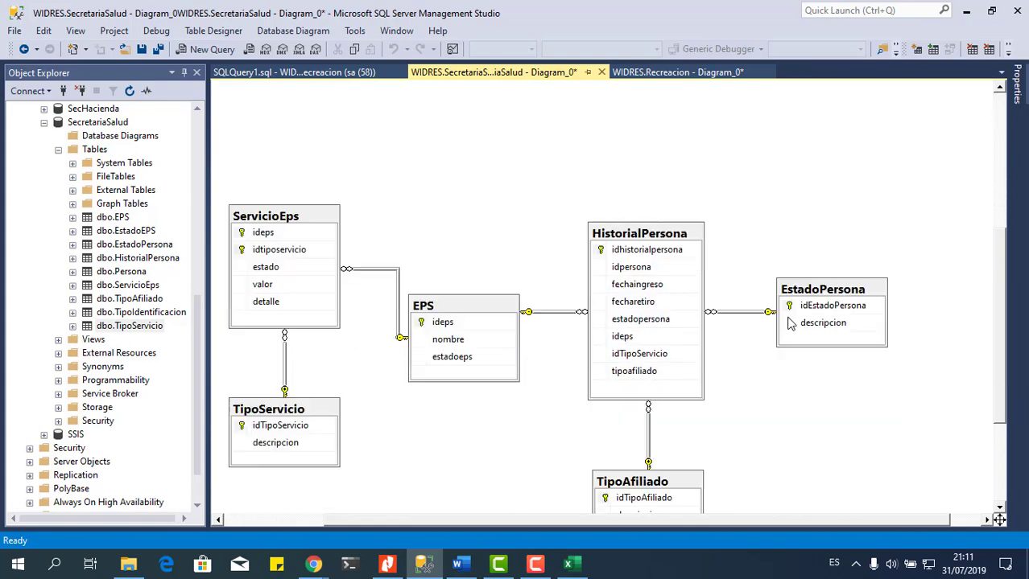
pyautogui.scroll(-2, 792, 324)
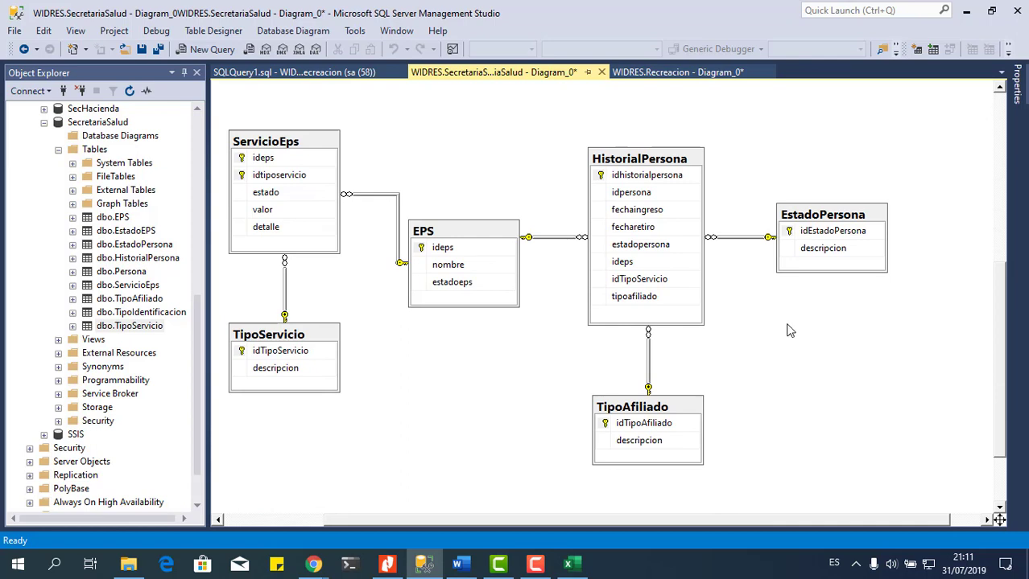
pyautogui.moveTo(768, 167); pyautogui.dragTo(906, 314)
pyautogui.press('Delete')
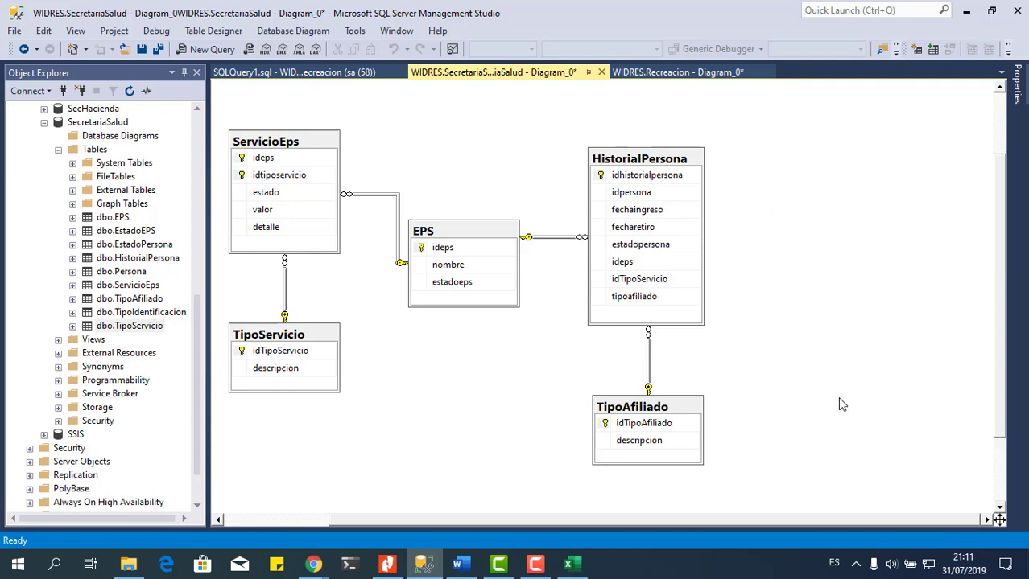
pyautogui.moveTo(565, 364); pyautogui.dragTo(760, 492)
pyautogui.press('Delete')
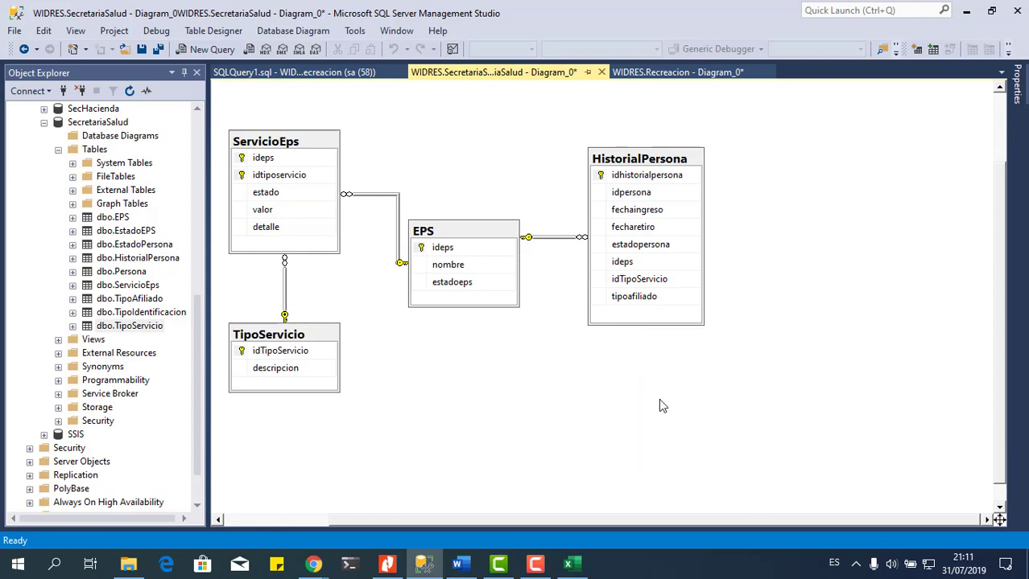
# Step: Rearrange the SecretariaSalud diagram so that EPS sits beside ServicioEps and HistorialPersona sits directly below EPS
pyautogui.moveTo(481, 235); pyautogui.dragTo(488, 157)
pyautogui.moveTo(662, 165); pyautogui.dragTo(479, 310)
pyautogui.click(624, 263)
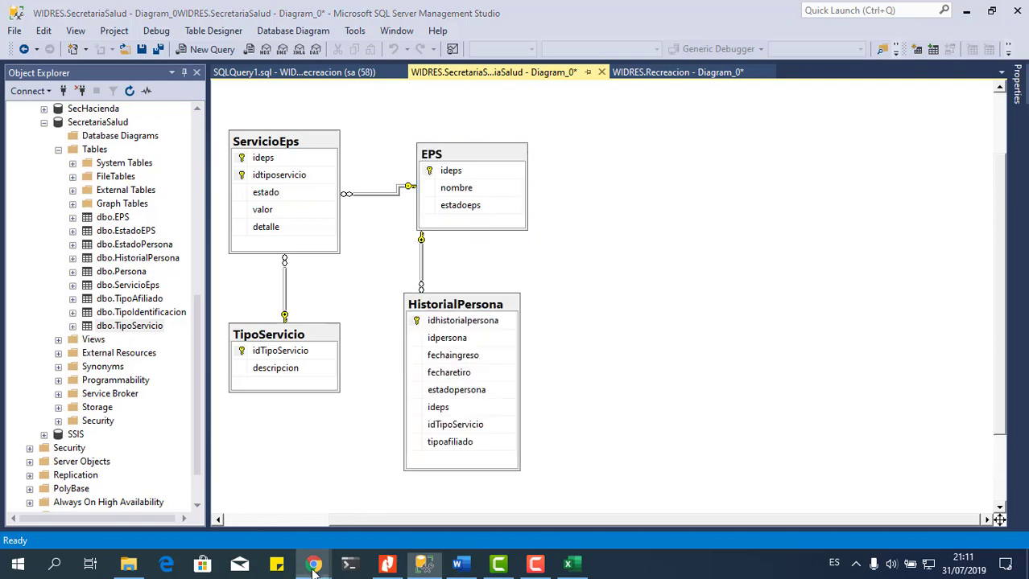
# Step: Review the activity's numbered objectives in the blog post and the tables kept in the SecretariaSalud and Recreacion diagrams
pyautogui.moveTo(314, 564)
pyautogui.click(370, 514)
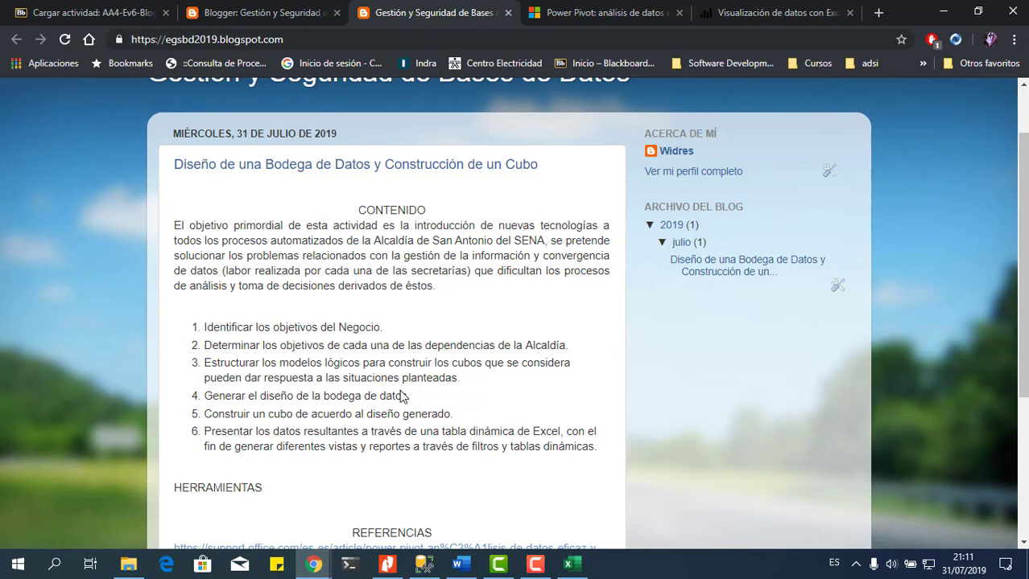
pyautogui.moveTo(424, 566)
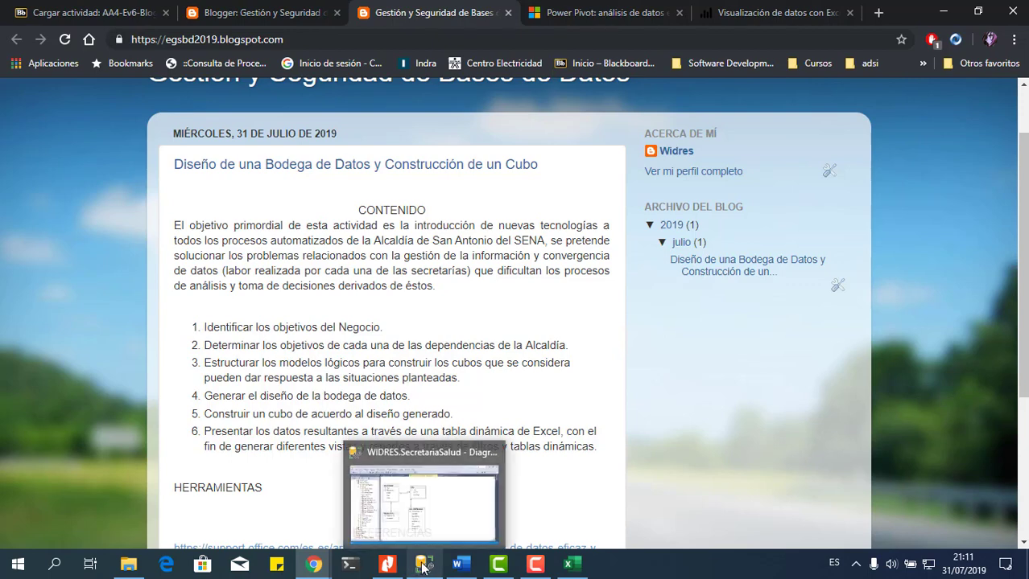
pyautogui.click(424, 566)
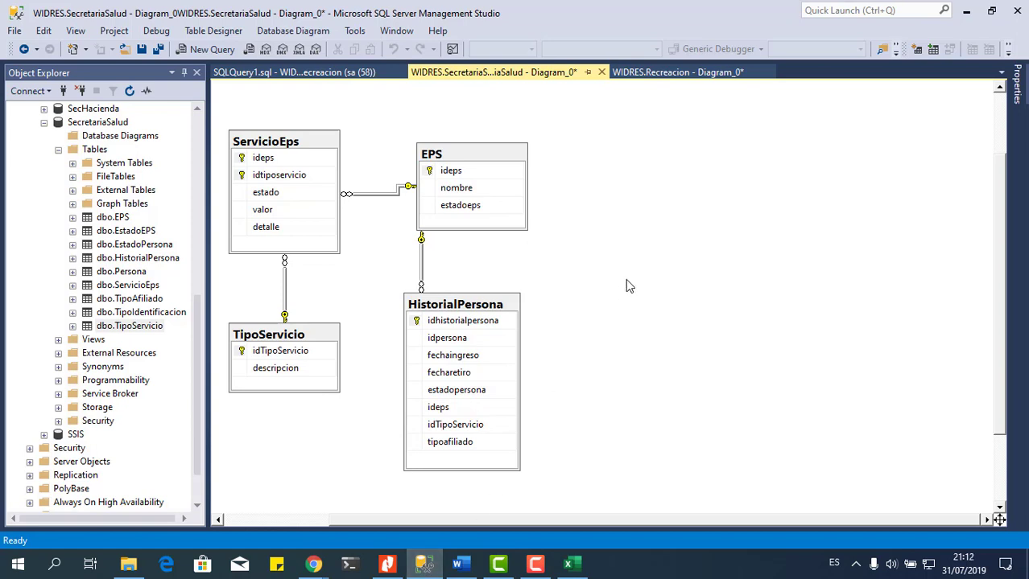
pyautogui.moveTo(219, 97); pyautogui.dragTo(565, 509)
pyautogui.click(678, 72)
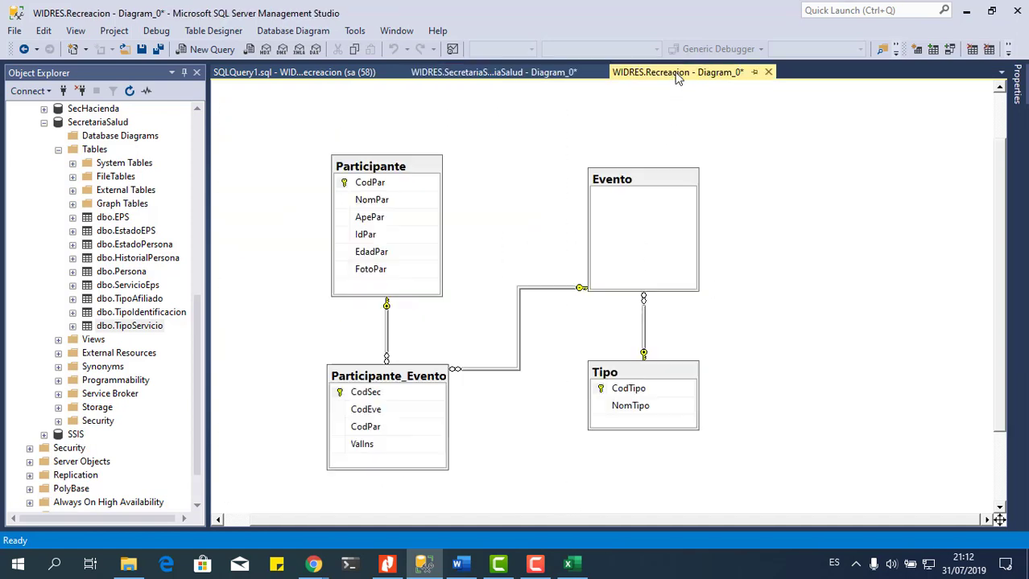
pyautogui.moveTo(321, 139); pyautogui.dragTo(785, 497)
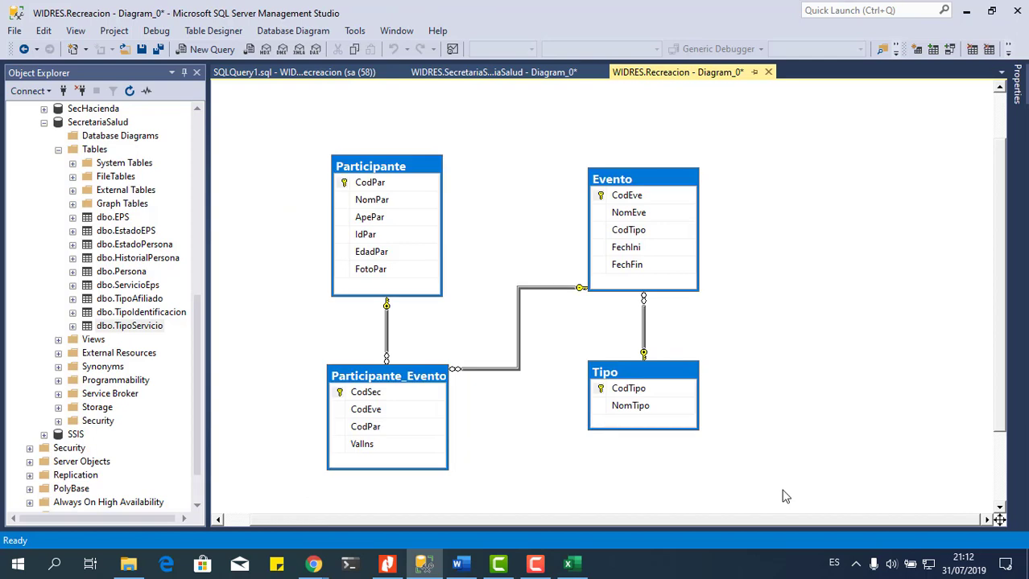
pyautogui.click(800, 437)
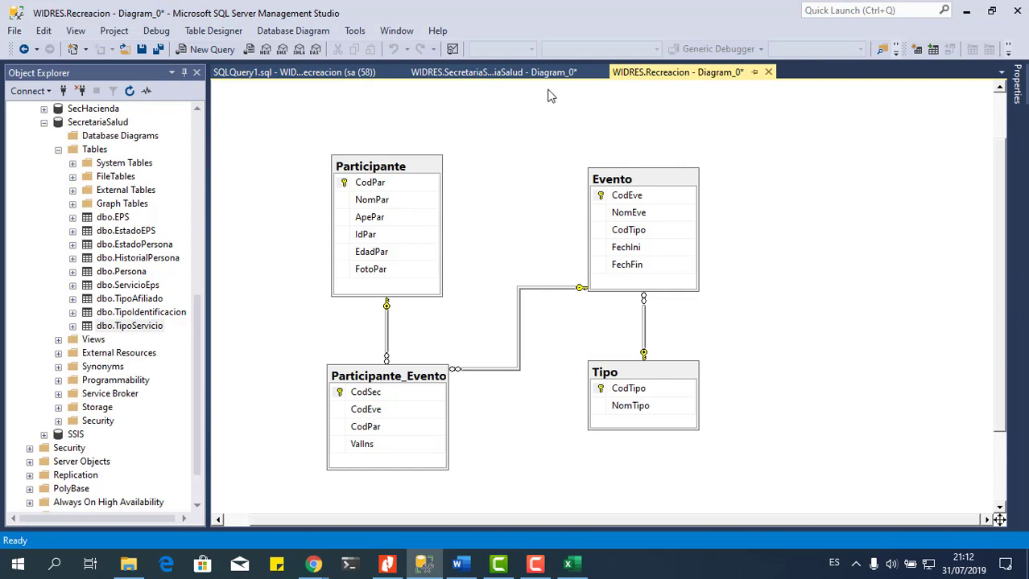
# Step: Compare the person identifier columns of both diagrams, IdPar in Participante and idpersona in HistorialPersona
pyautogui.click(388, 170)
pyautogui.click(341, 236)
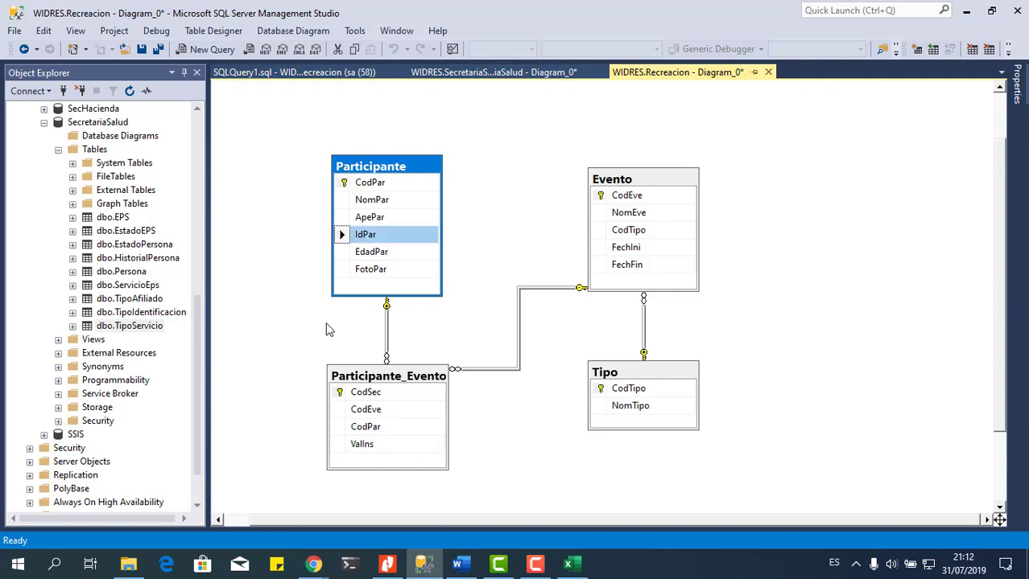
pyautogui.click(515, 74)
pyautogui.click(653, 295)
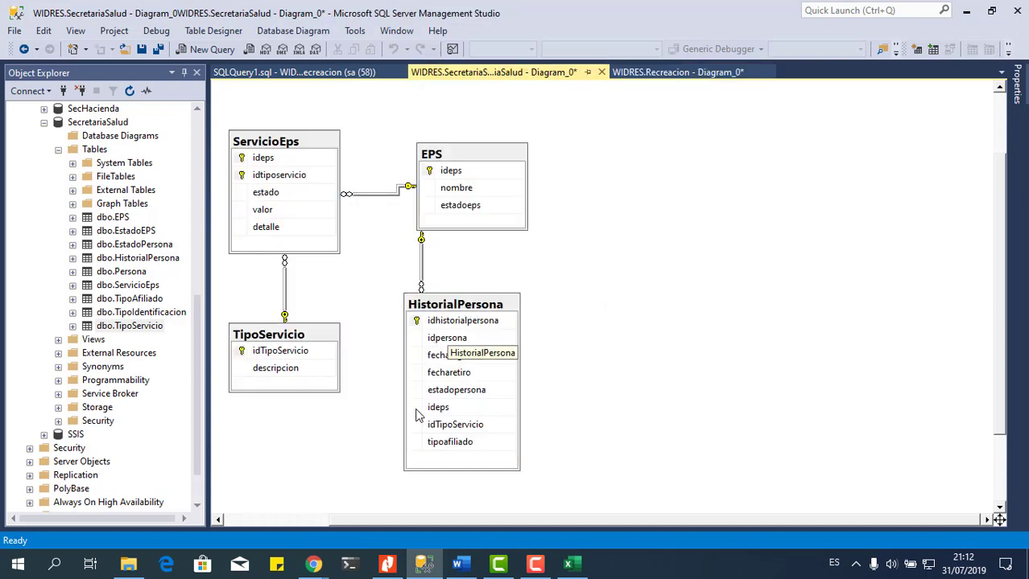
pyautogui.click(417, 338)
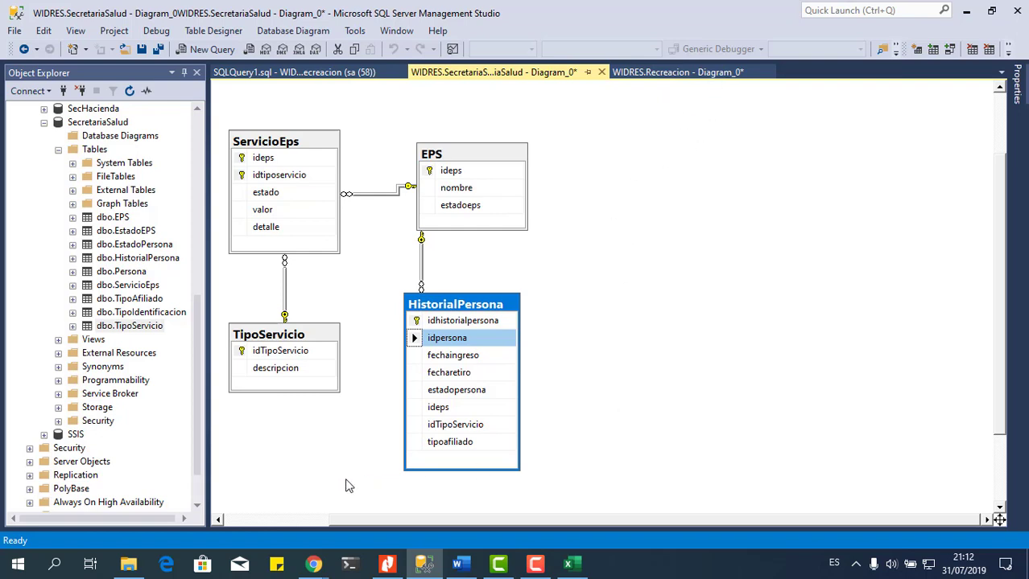
# Step: Switch to Chrome and check the blog post's points on designing the data warehouse and building the cube
pyautogui.click(313, 563)
pyautogui.click(359, 513)
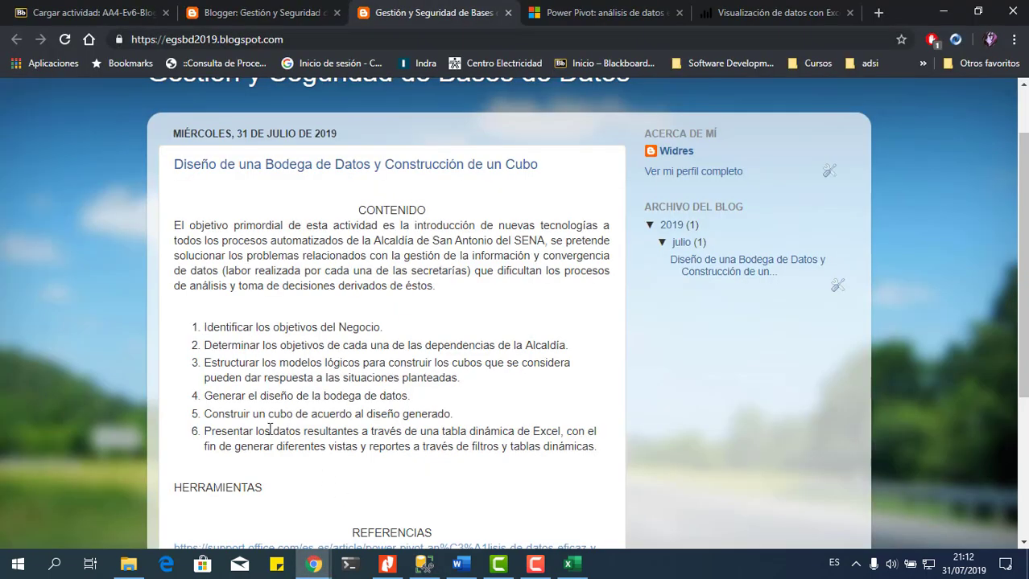
pyautogui.moveTo(218, 414); pyautogui.dragTo(380, 400)
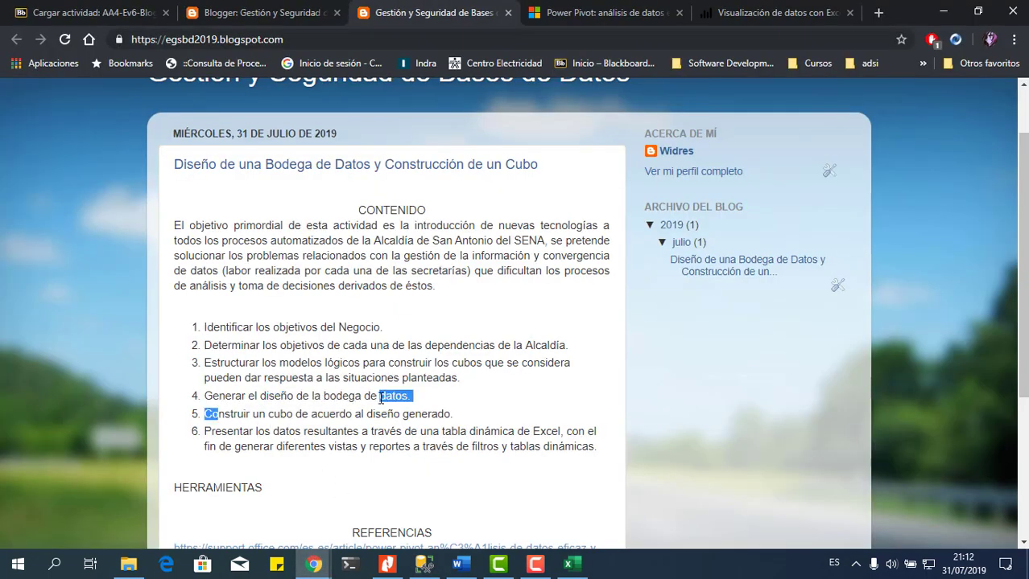
pyautogui.click(420, 416)
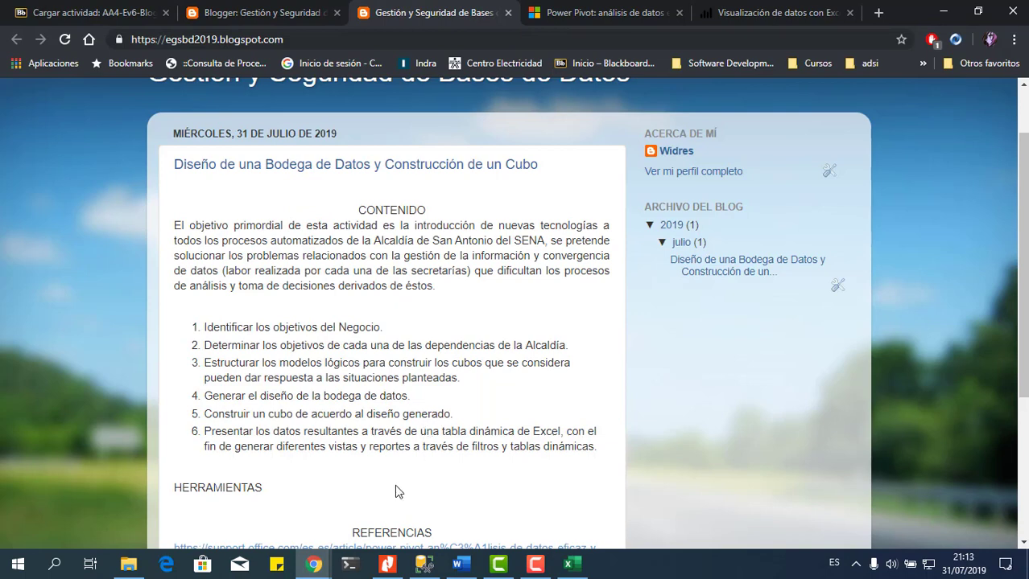
# Step: Read through the Microsoft page on using Excel with Power BI, from its introduction to the section on sharing workbooks
pyautogui.click(778, 13)
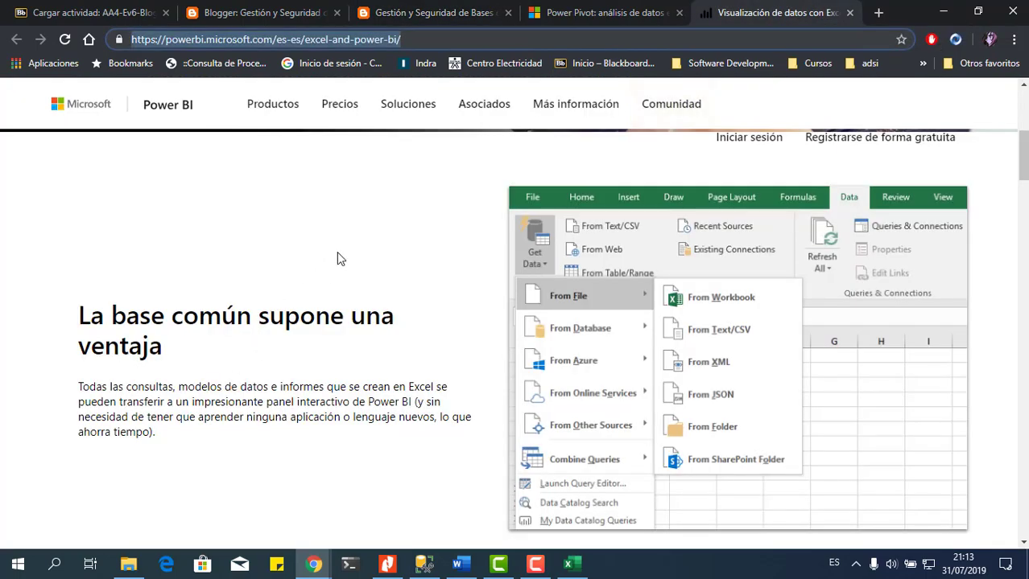
pyautogui.click(337, 253)
pyautogui.scroll(4, 358, 297)
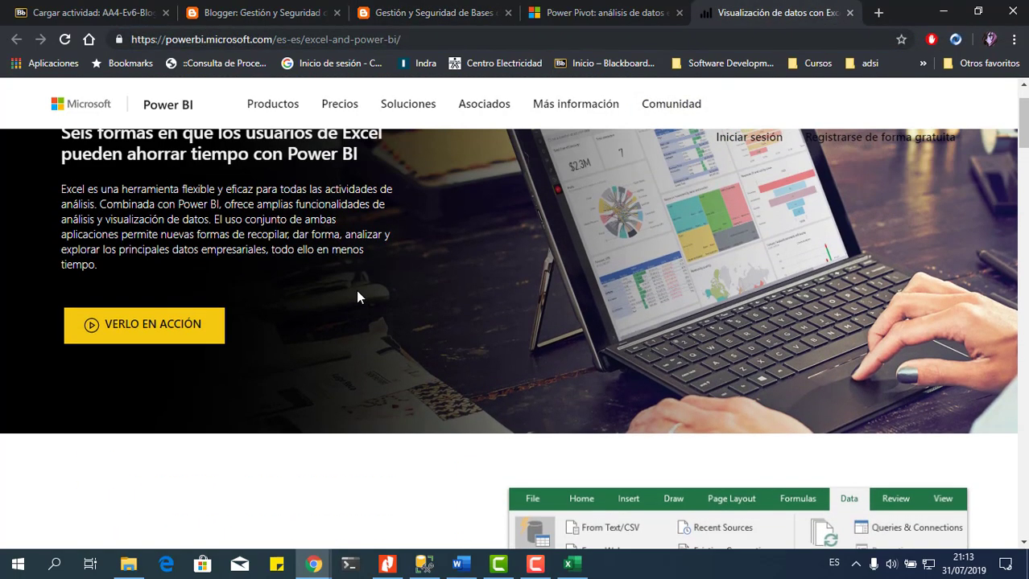
pyautogui.scroll(1, 357, 297)
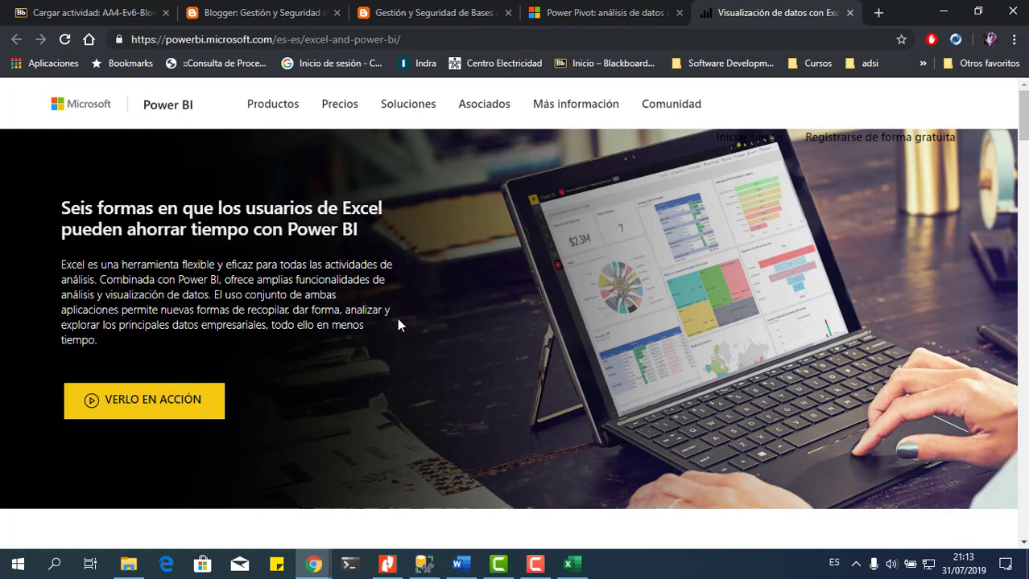
pyautogui.scroll(-5, 398, 386)
pyautogui.scroll(-3, 398, 394)
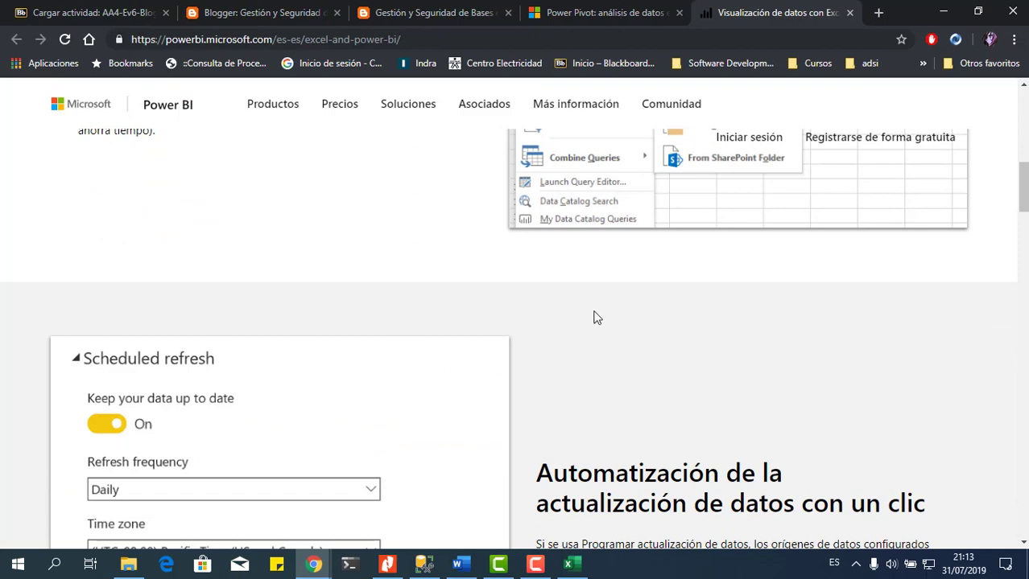
pyautogui.scroll(-4, 592, 318)
pyautogui.scroll(-2, 595, 311)
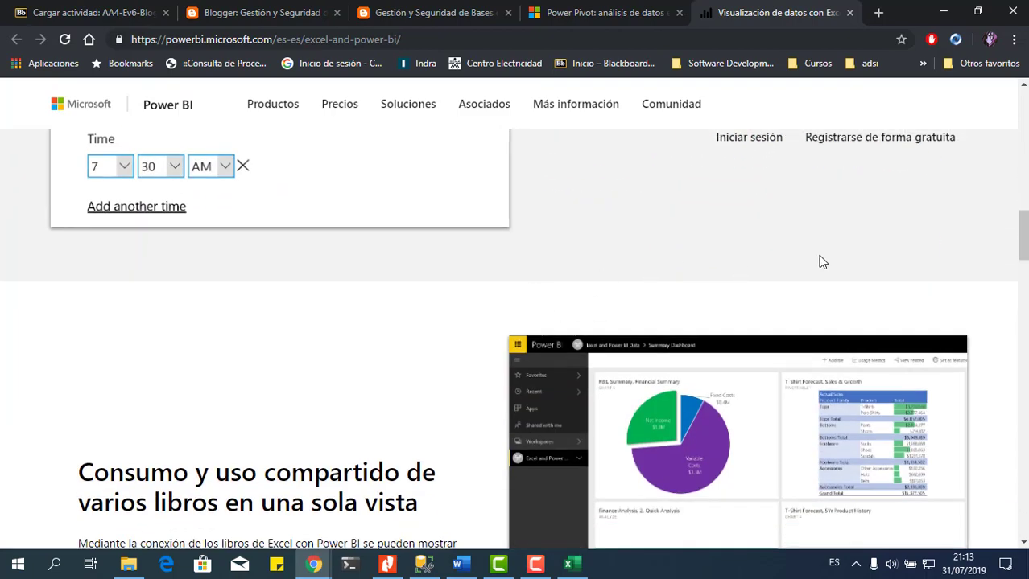
# Step: View the introduction of the Office support article on Power Pivot and the references listed in the blog post
pyautogui.click(619, 6)
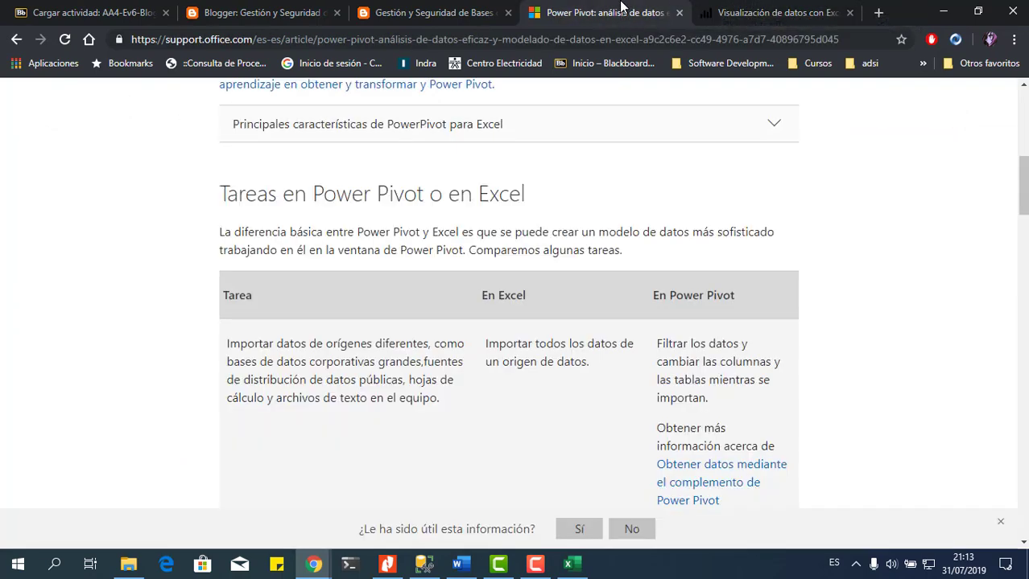
pyautogui.scroll(10, 834, 290)
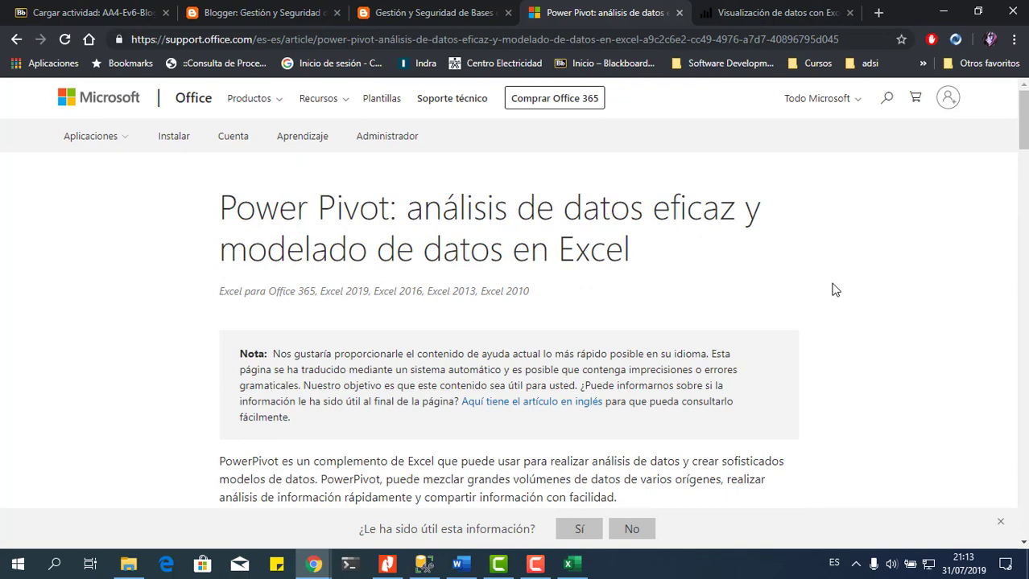
pyautogui.moveTo(218, 211); pyautogui.dragTo(832, 276)
pyautogui.click(766, 279)
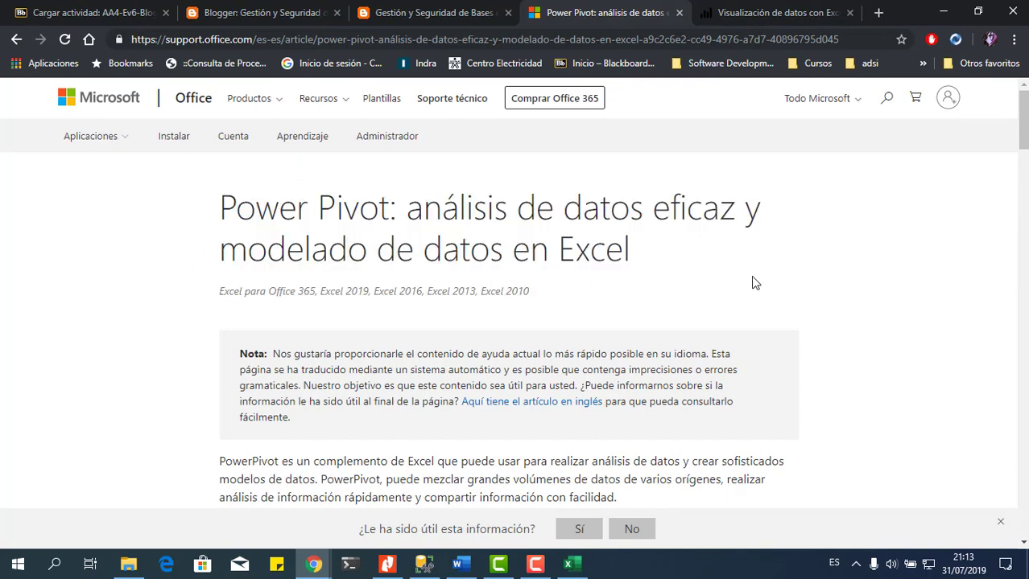
pyautogui.click(450, 15)
pyautogui.scroll(-3, 463, 360)
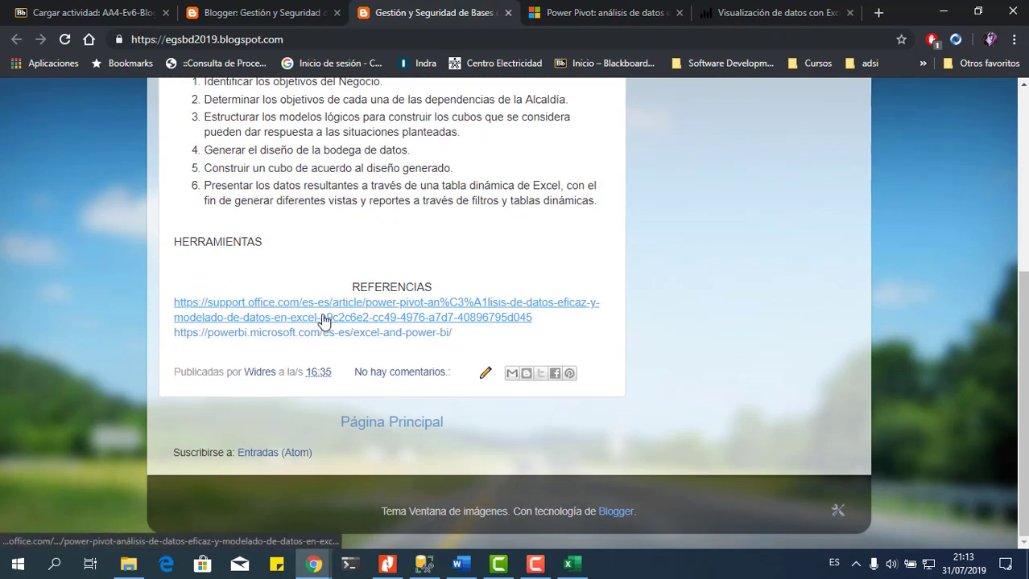
# Step: Read the Power Pivot article's comparison of tasks in Excel and Power Pivot, and return to the blog post
pyautogui.click(611, 16)
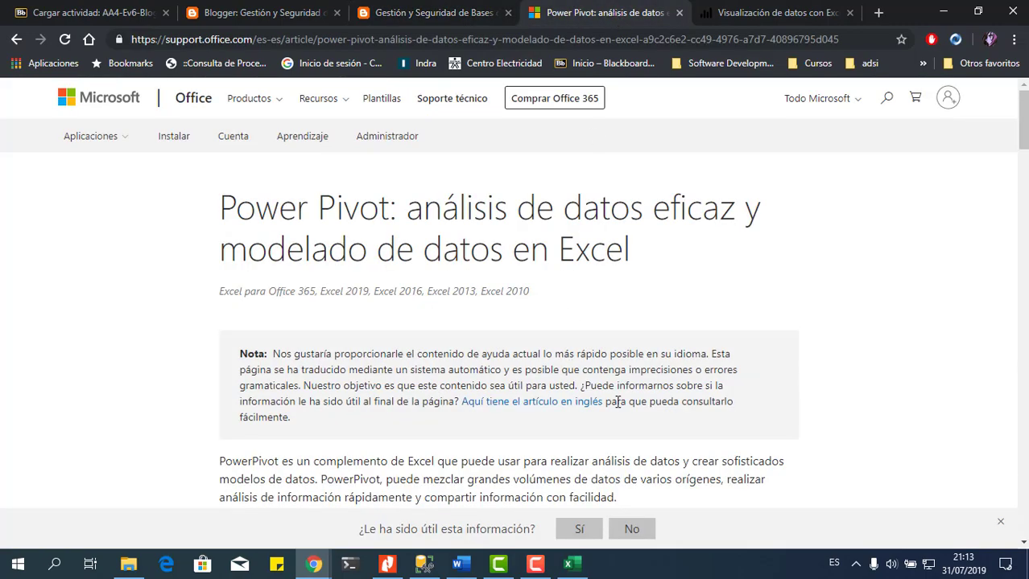
pyautogui.scroll(-3, 670, 306)
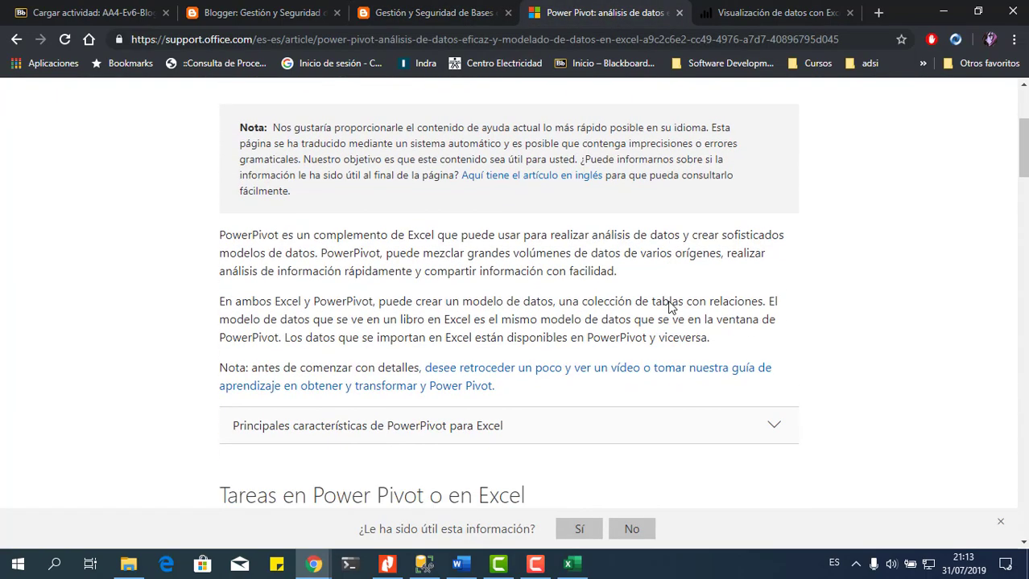
pyautogui.scroll(-4, 669, 306)
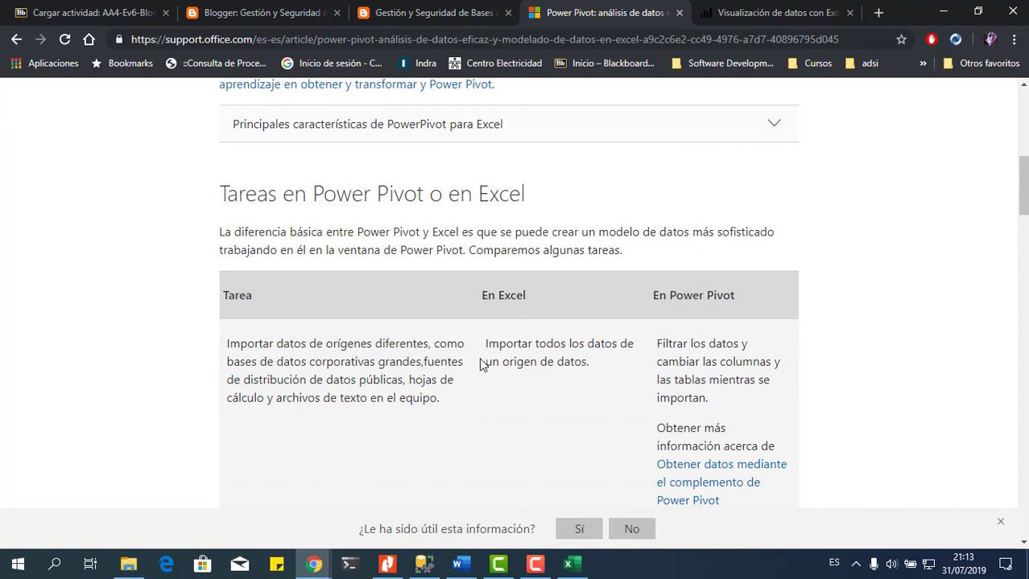
pyautogui.scroll(-4, 480, 364)
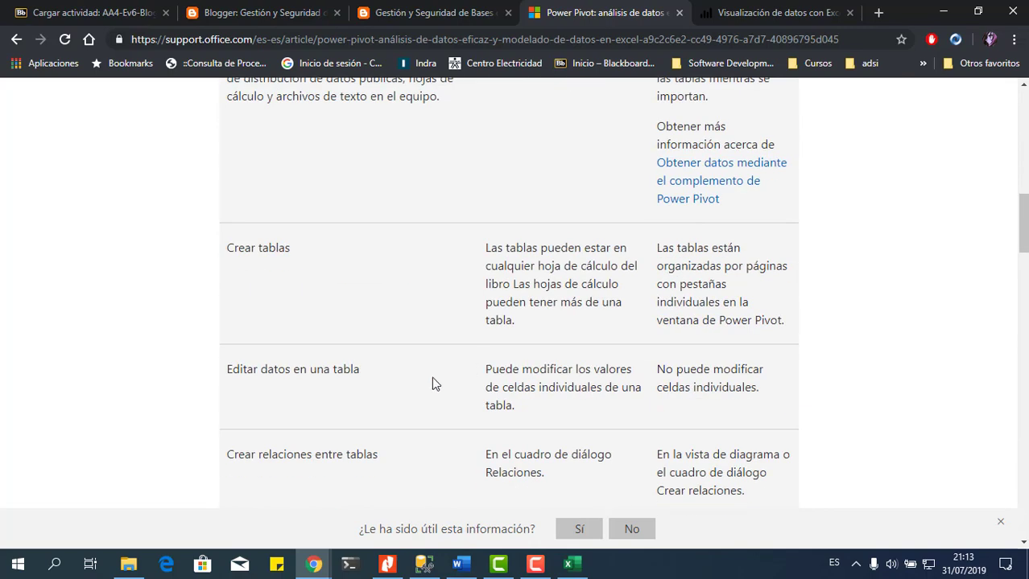
pyautogui.scroll(-3, 431, 384)
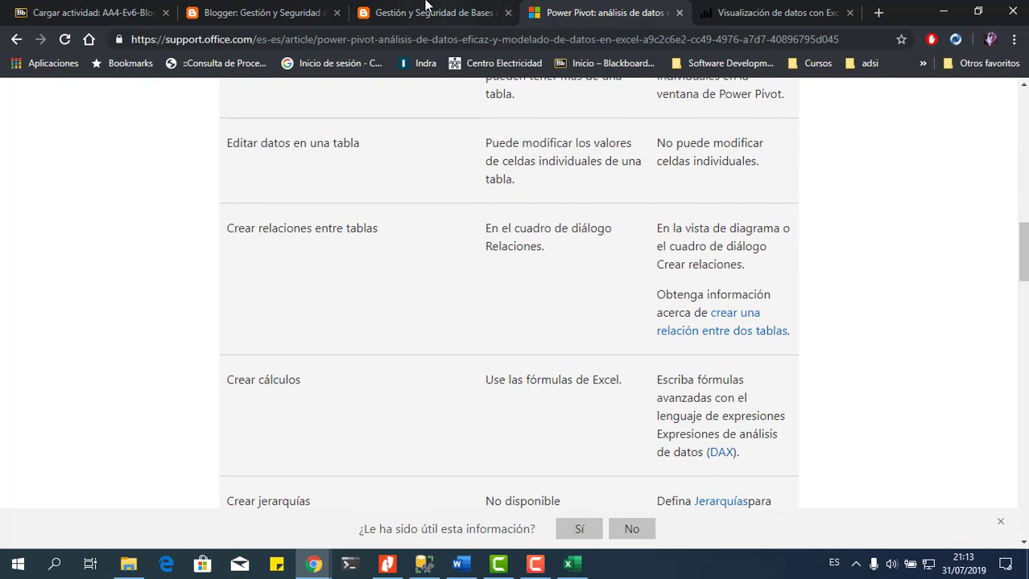
pyautogui.hotkey('ctrl', 'shift', 'Tab')
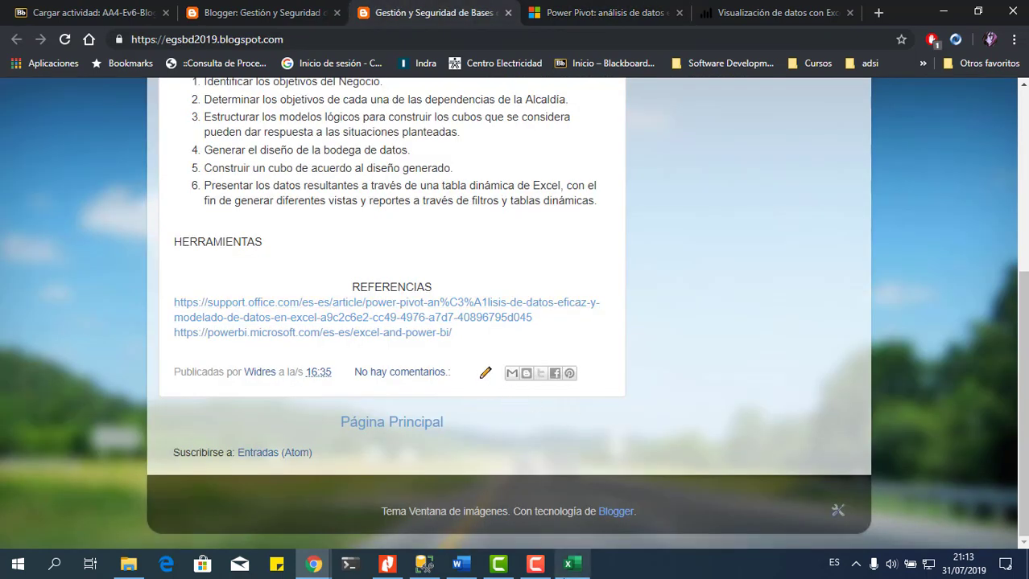
# Step: Switch to Excel and open the Power Pivot window for the blank workbook Libro1
pyautogui.click(569, 575)
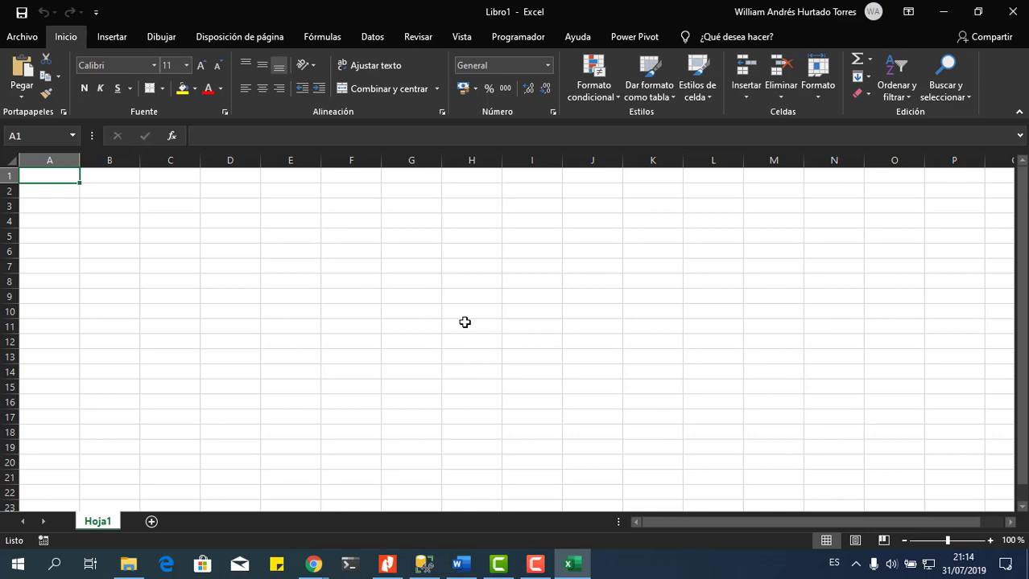
pyautogui.click(372, 37)
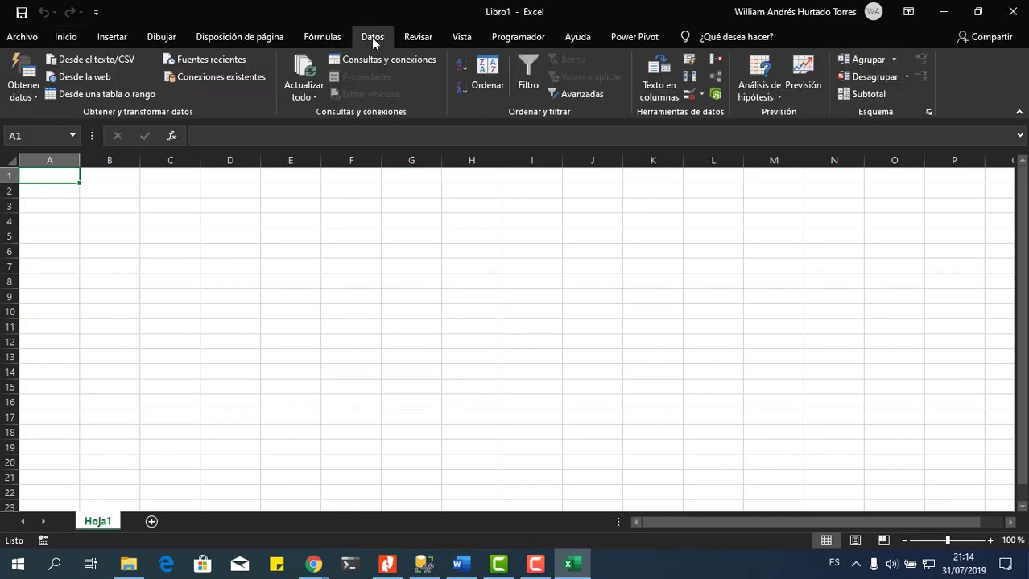
pyautogui.click(716, 96)
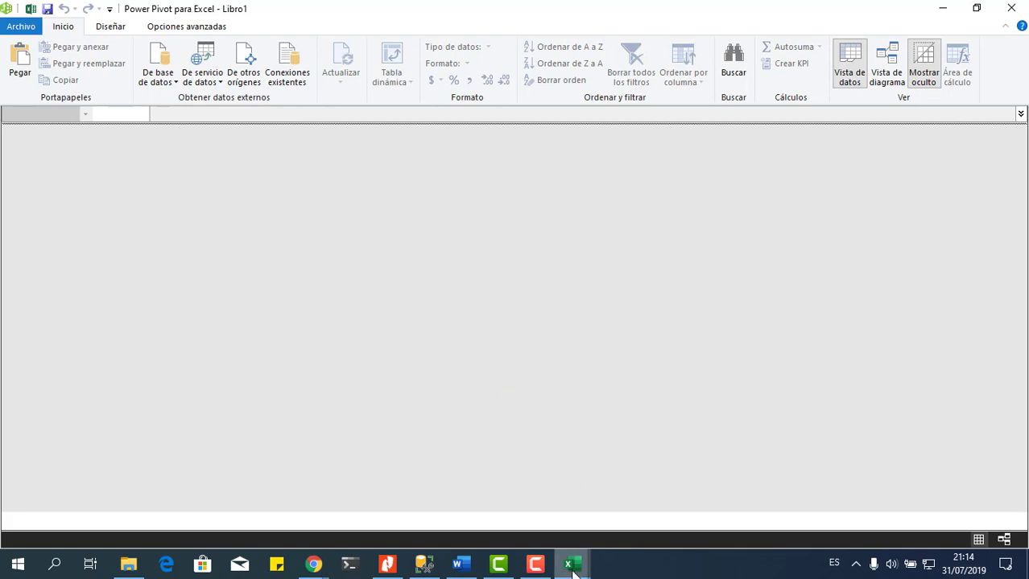
pyautogui.moveTo(572, 569)
pyautogui.moveTo(524, 519)
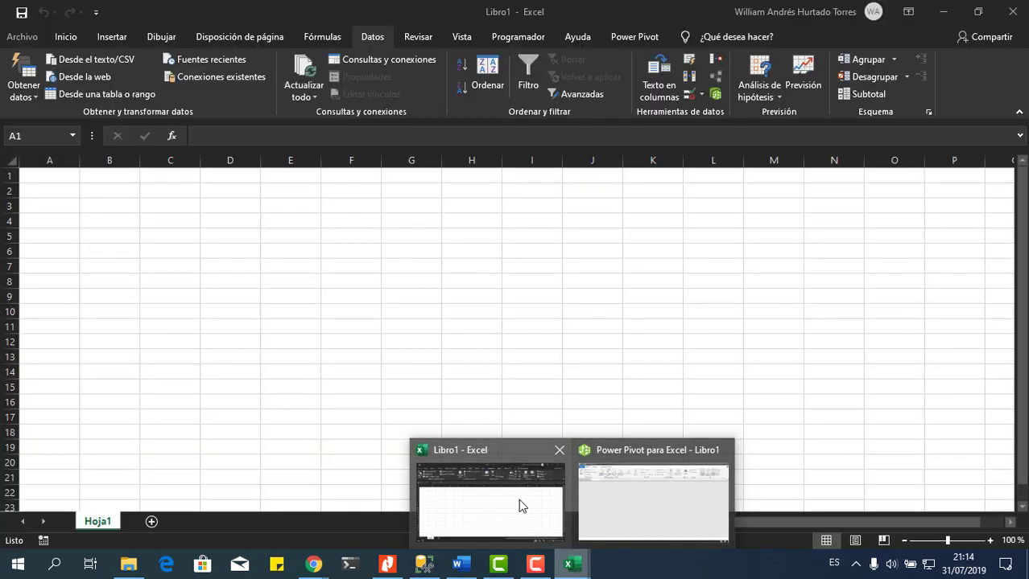
pyautogui.moveTo(667, 477)
pyautogui.click(670, 484)
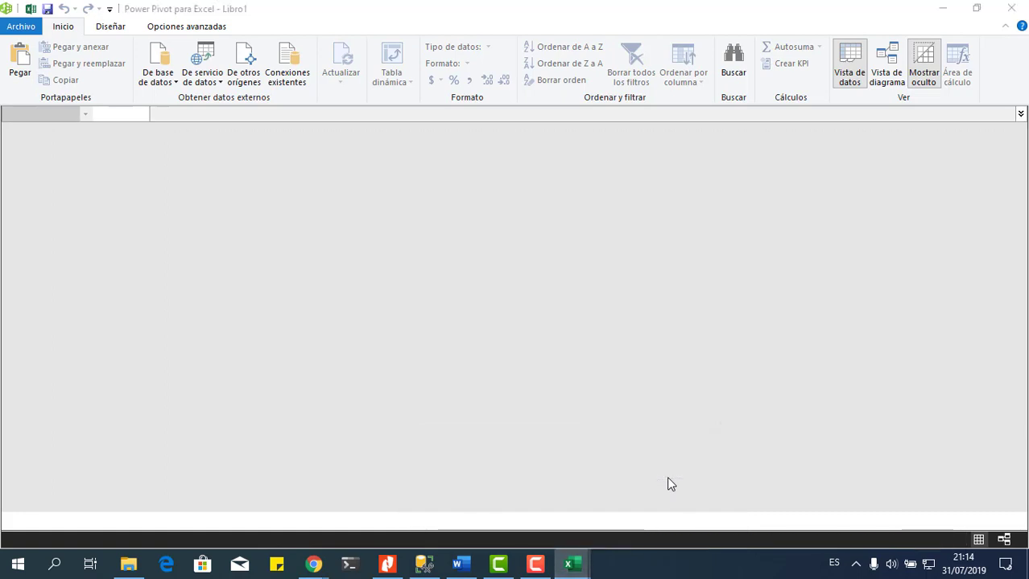
# Step: Review the data source types available for table import, from relational databases to text files, and close the import wizard
pyautogui.click(250, 70)
pyautogui.click(250, 70)
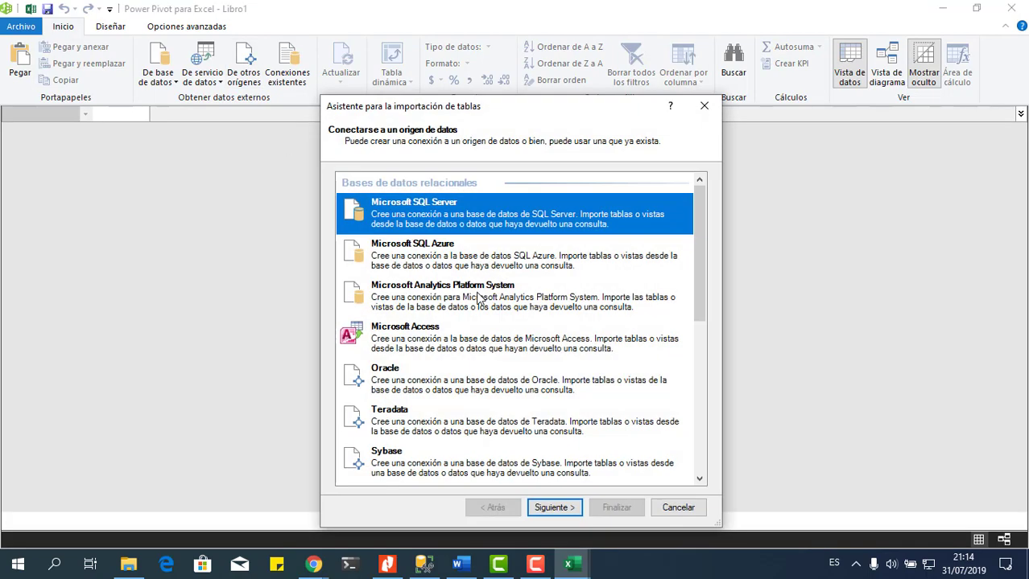
pyautogui.scroll(-5, 485, 299)
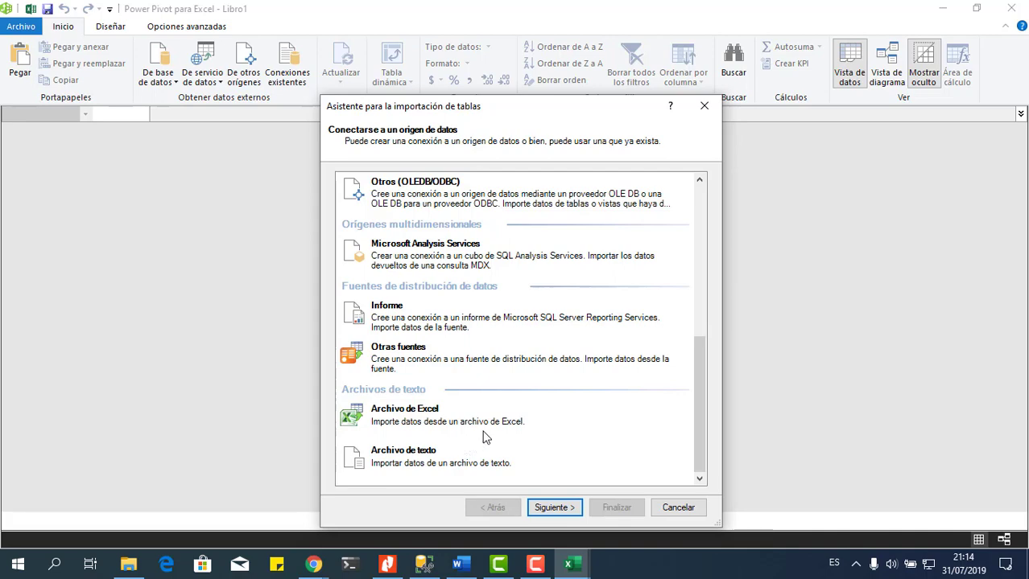
pyautogui.scroll(3, 561, 344)
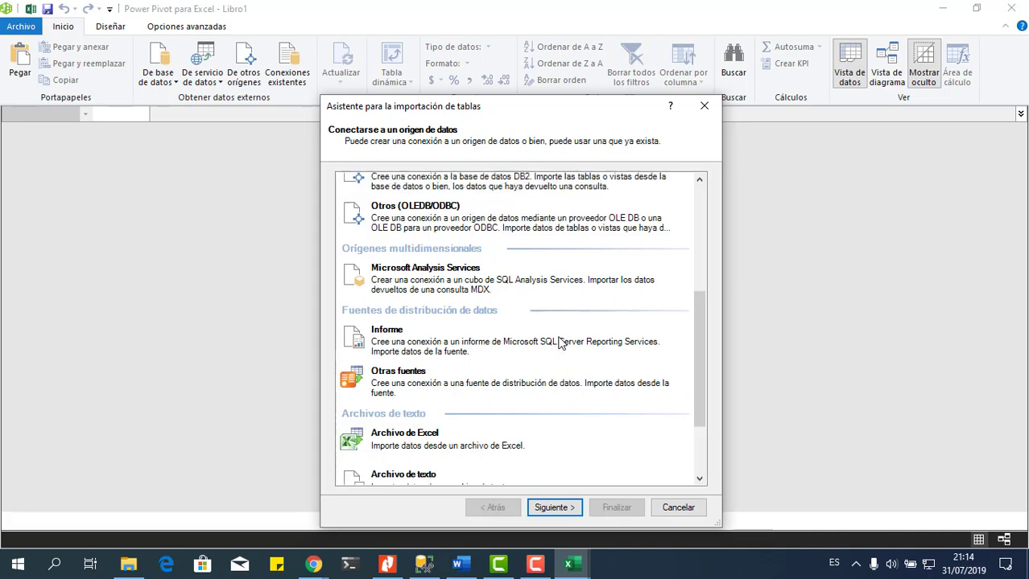
pyautogui.scroll(3, 561, 345)
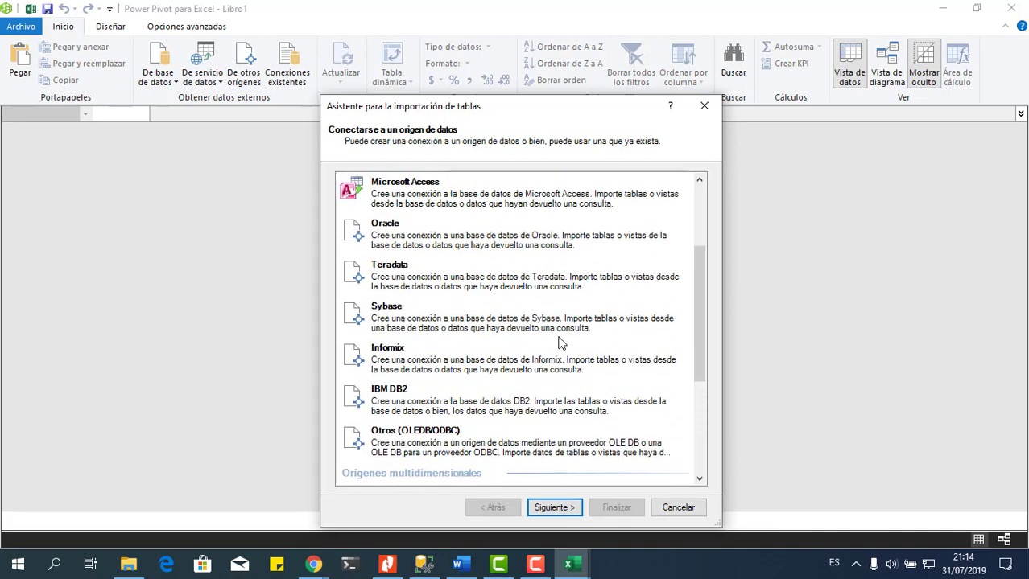
pyautogui.click(469, 239)
pyautogui.scroll(3, 581, 344)
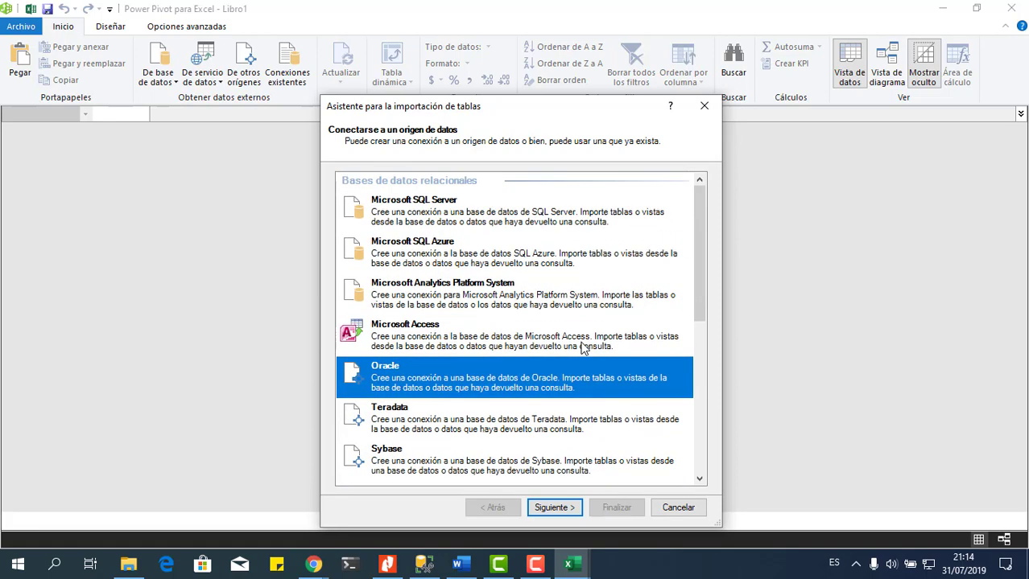
pyautogui.click(470, 227)
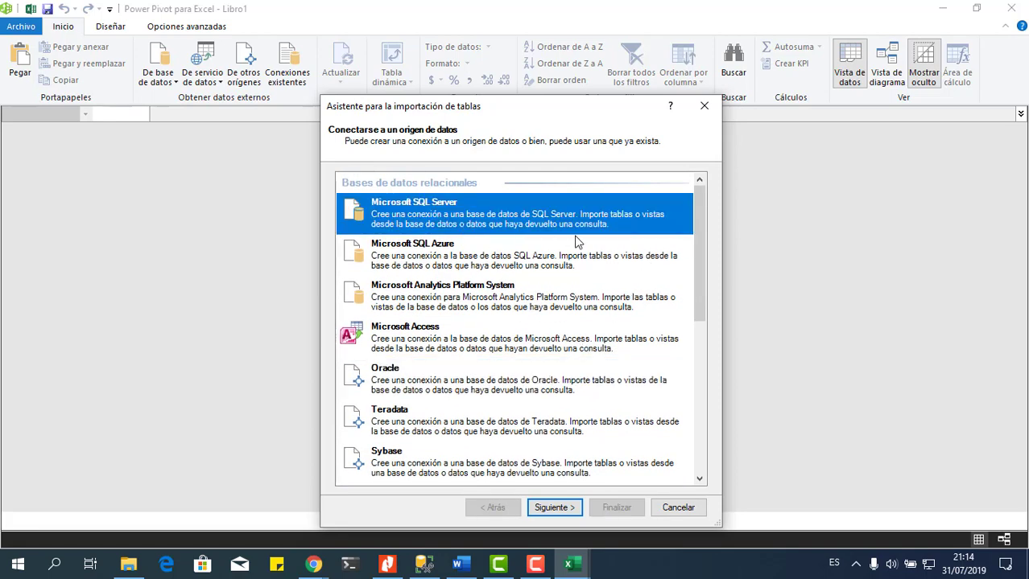
pyautogui.scroll(-10, 519, 400)
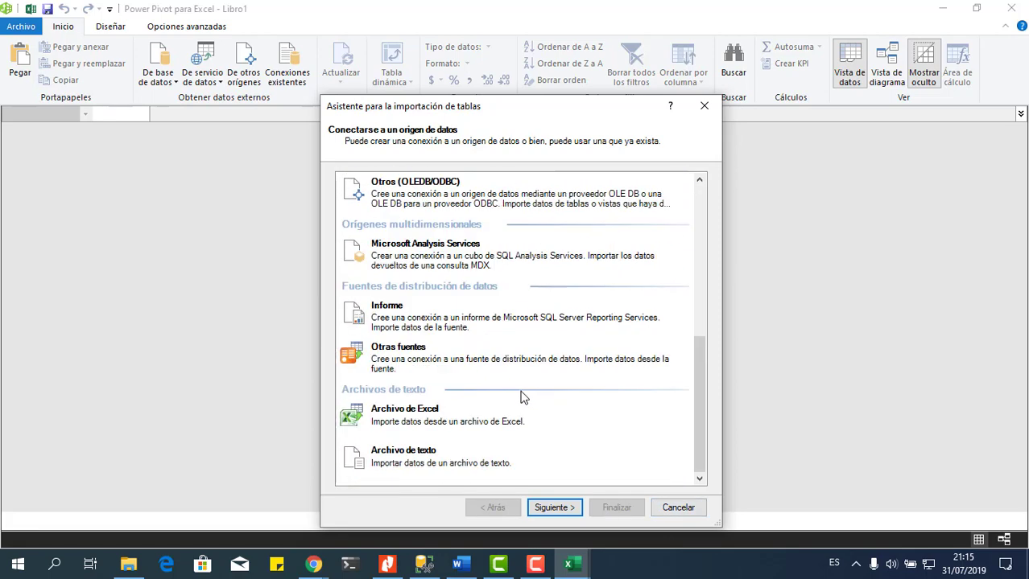
pyautogui.scroll(3, 538, 354)
pyautogui.click(449, 320)
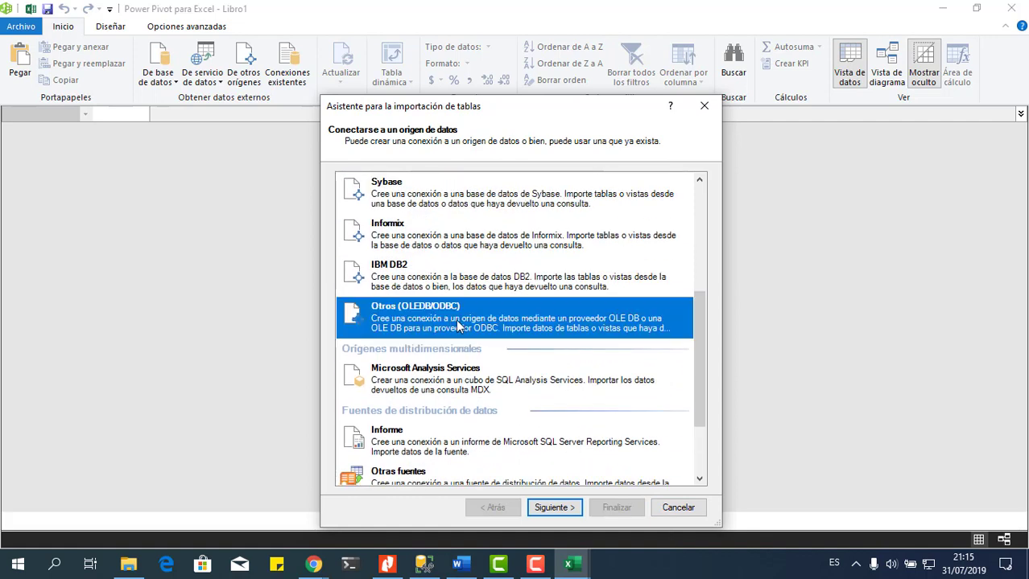
pyautogui.click(677, 509)
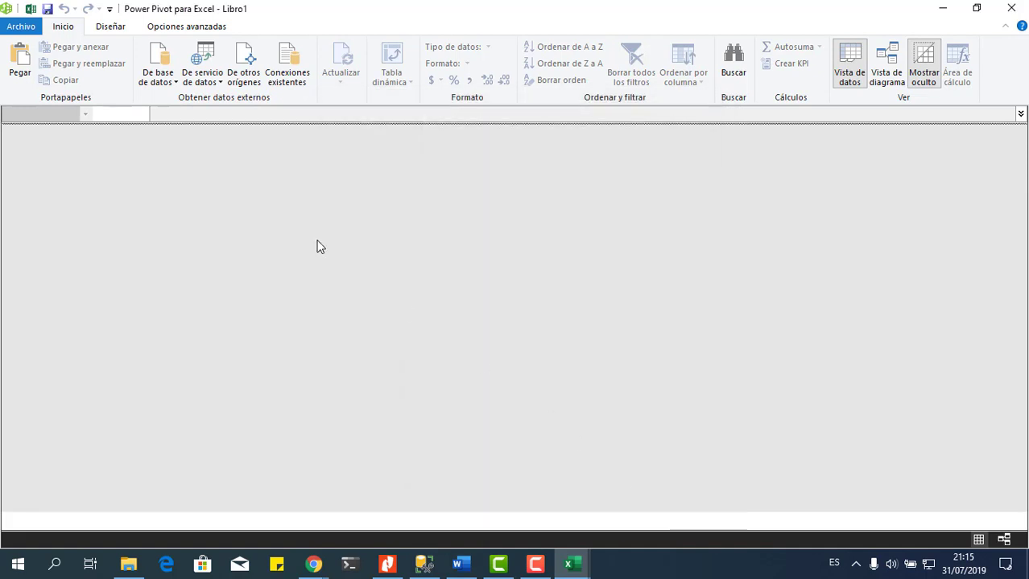
# Step: Create a SQL Server connection named Recreacion to the Recreacion database on server WIDRES, using Windows authentication
pyautogui.click(167, 80)
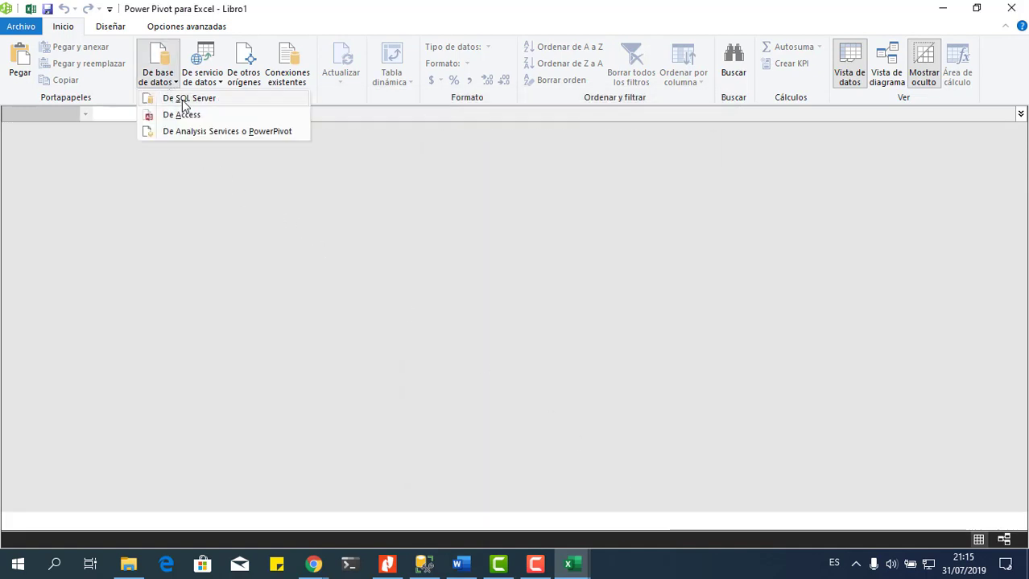
pyautogui.click(185, 98)
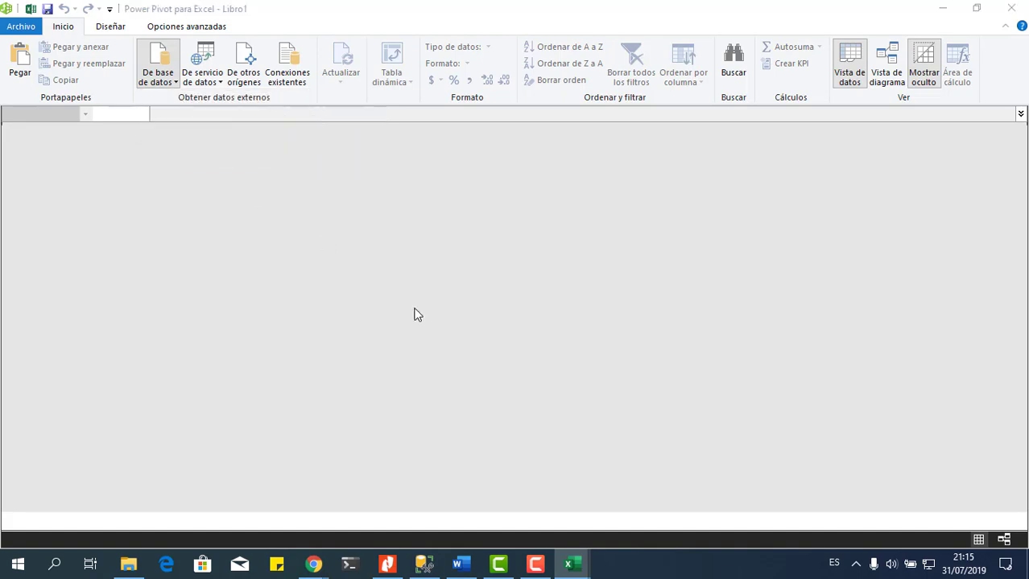
pyautogui.moveTo(544, 175); pyautogui.dragTo(435, 175)
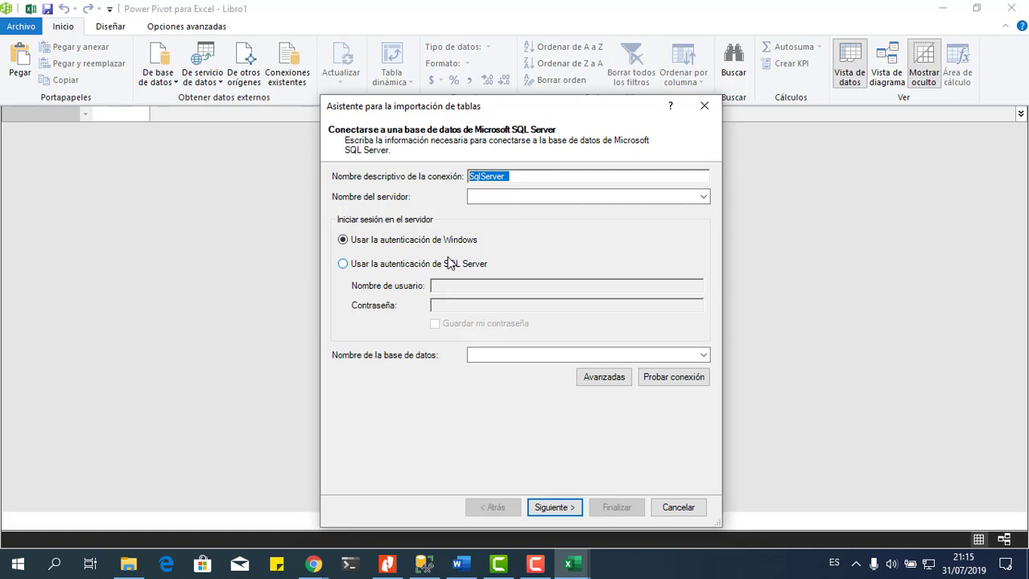
pyautogui.write('Recreacion')
pyautogui.click(555, 198)
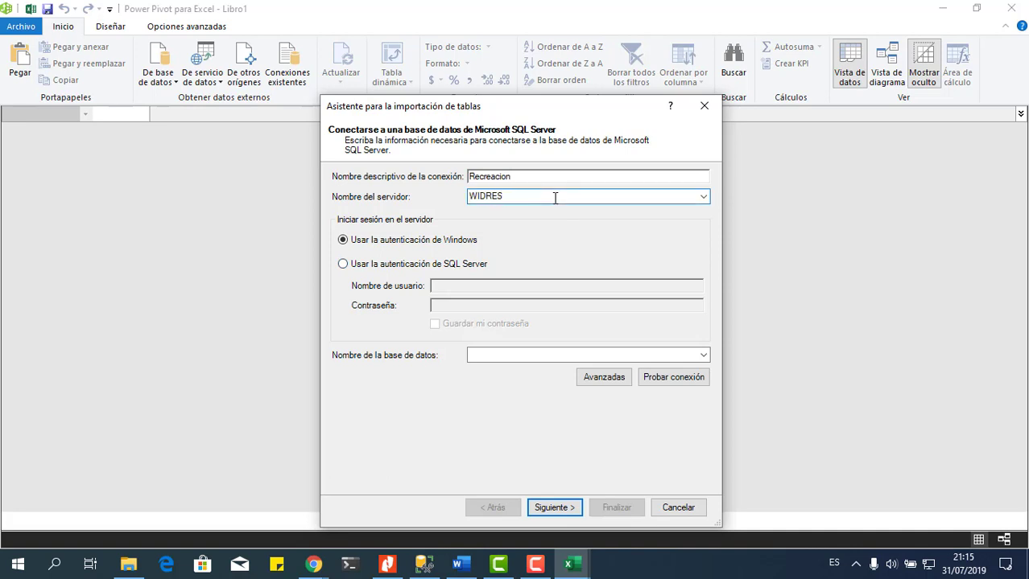
pyautogui.click(703, 357)
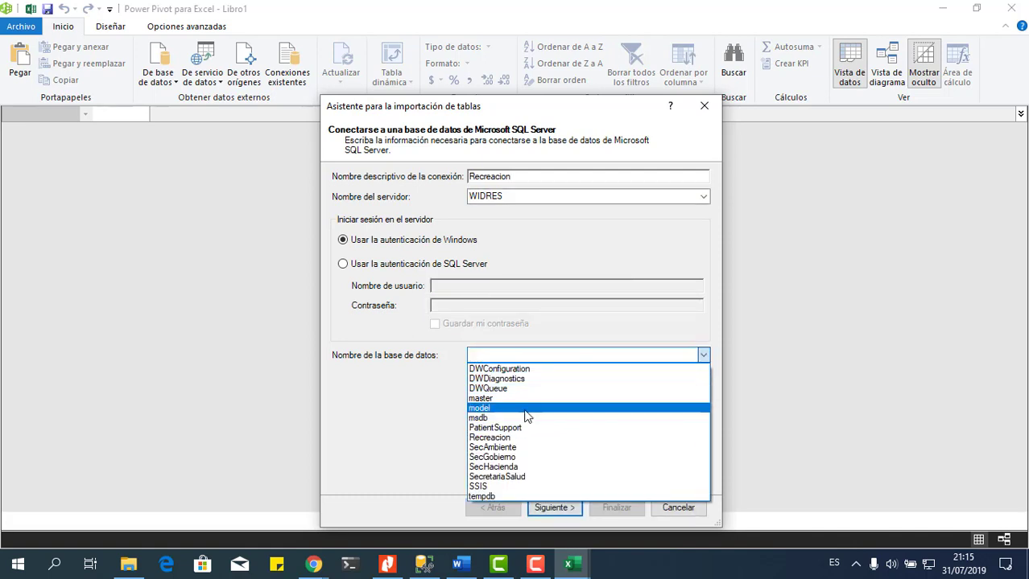
pyautogui.click(515, 438)
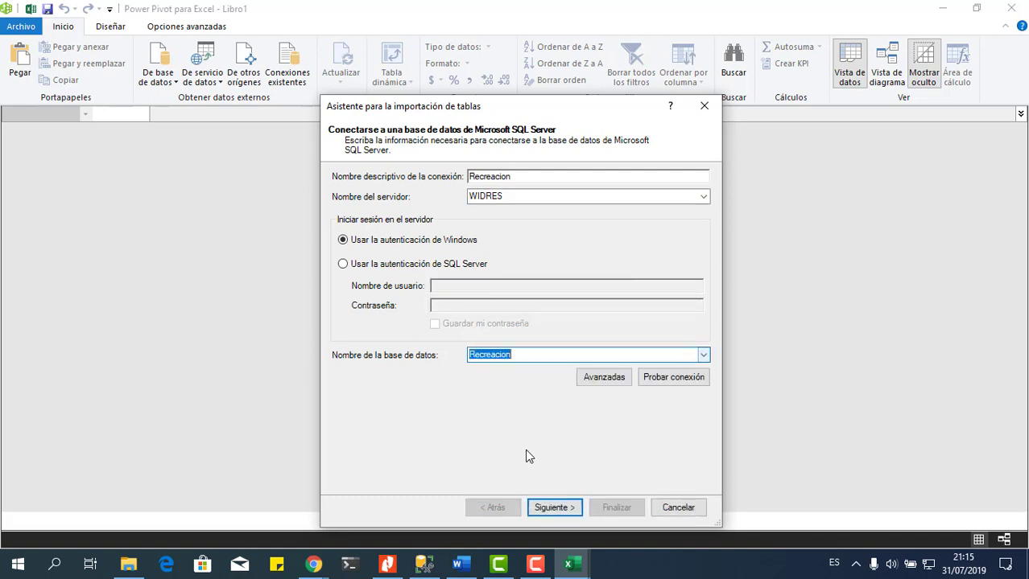
pyautogui.click(565, 512)
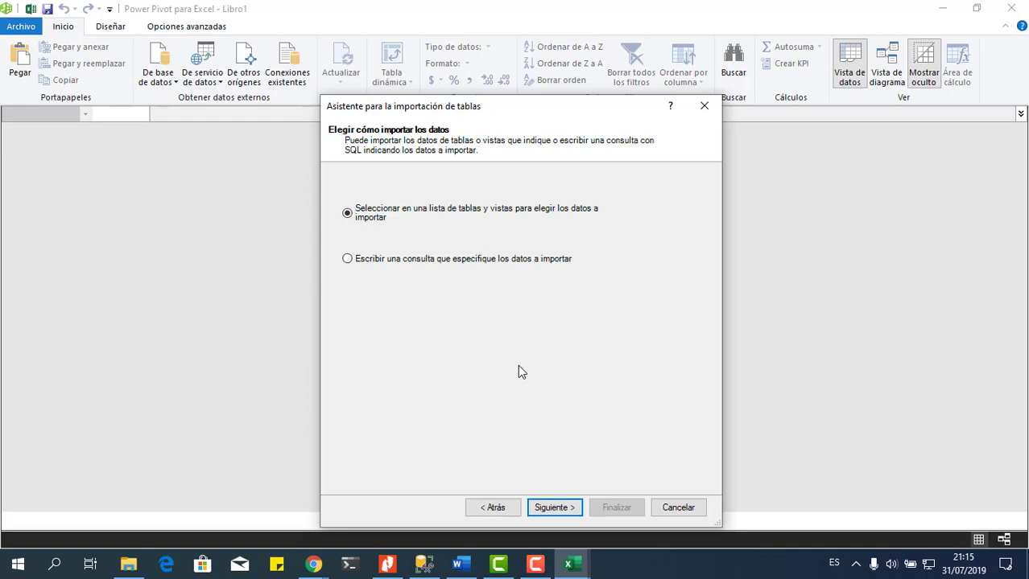
# Step: Choose to import from the table list and select only Evento, Participante, Participante_Evento and Tipo
pyautogui.click(554, 508)
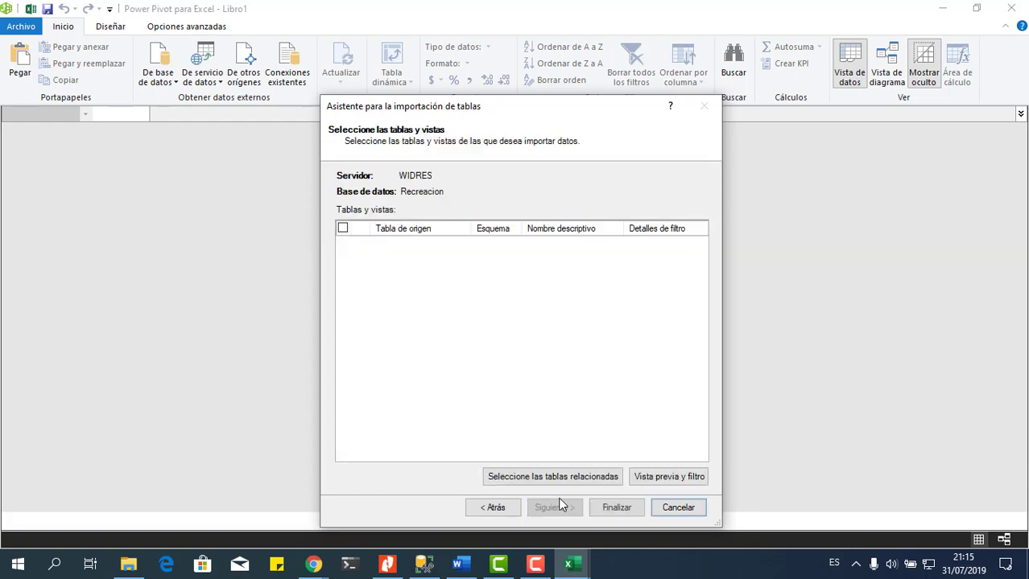
pyautogui.click(343, 228)
pyautogui.click(343, 262)
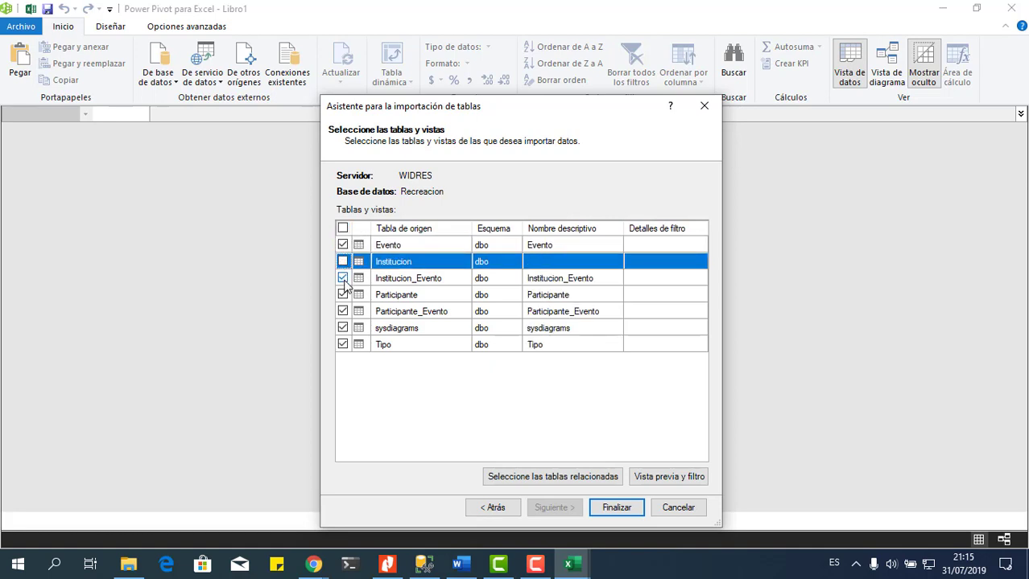
pyautogui.click(343, 279)
pyautogui.click(343, 329)
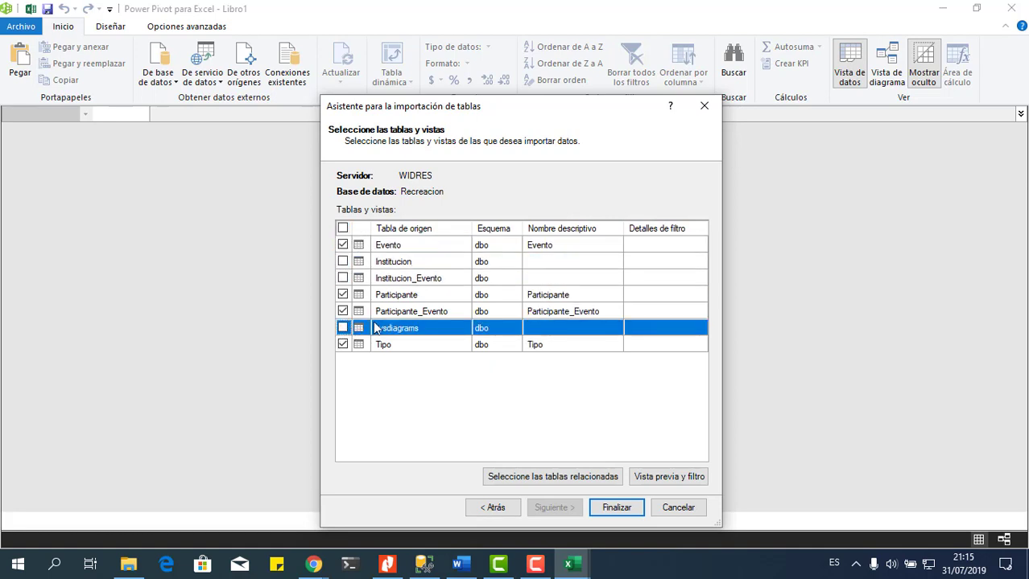
# Step: Set the friendly name of the Tipo table to TipoEvento, import the selected tables and close the wizard
pyautogui.click(585, 247)
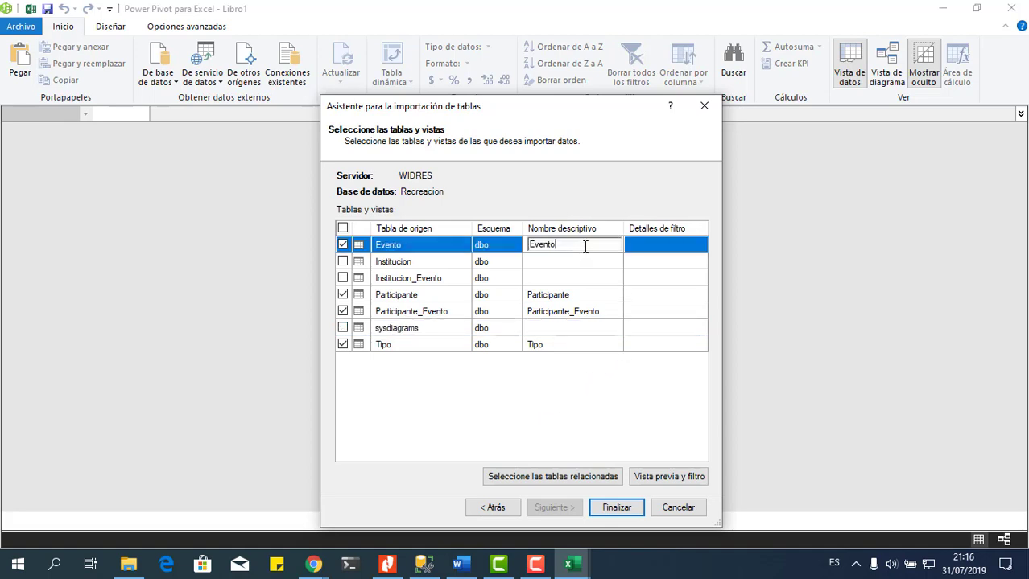
pyautogui.click(564, 344)
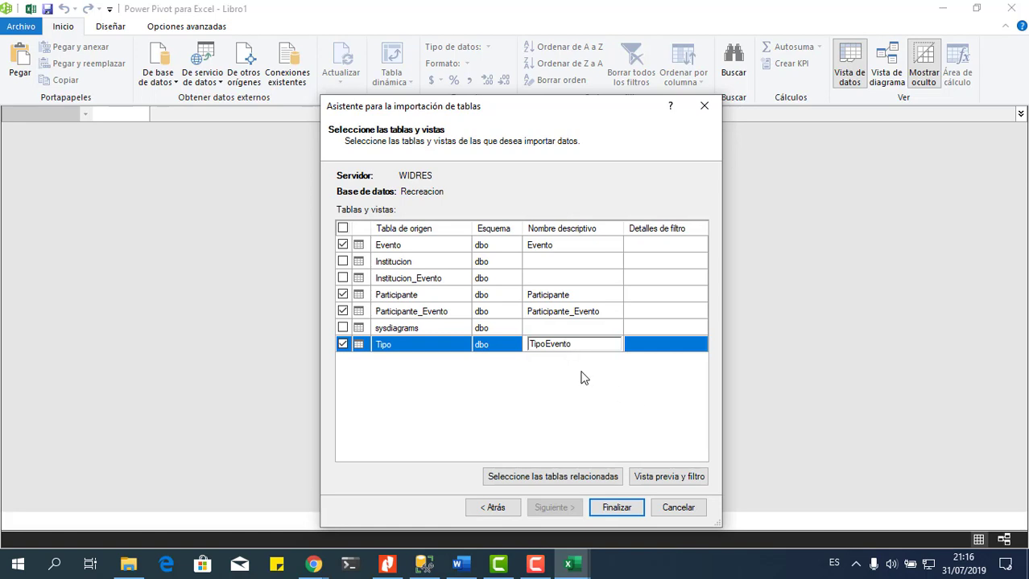
pyautogui.click(623, 508)
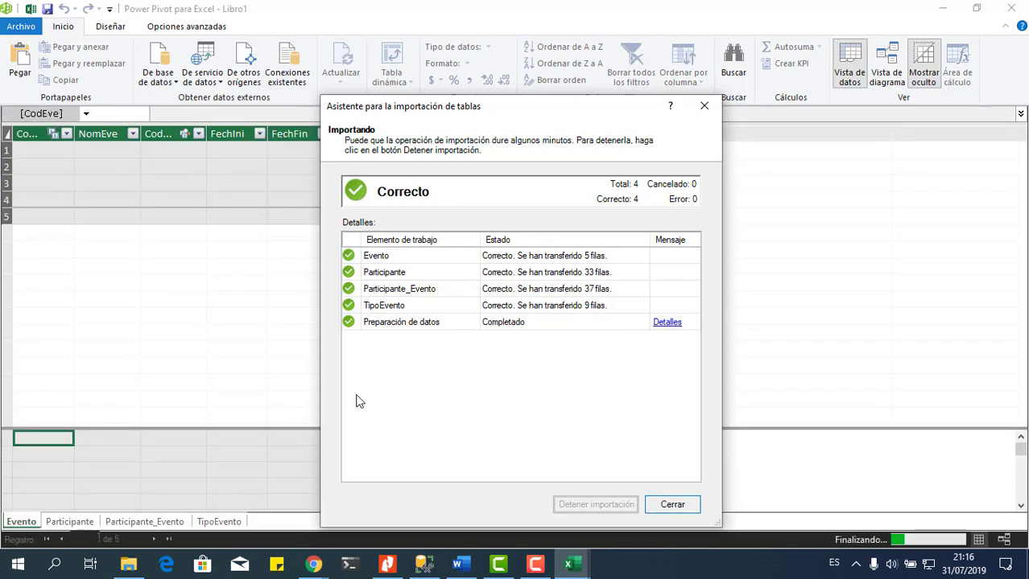
pyautogui.press('Return')
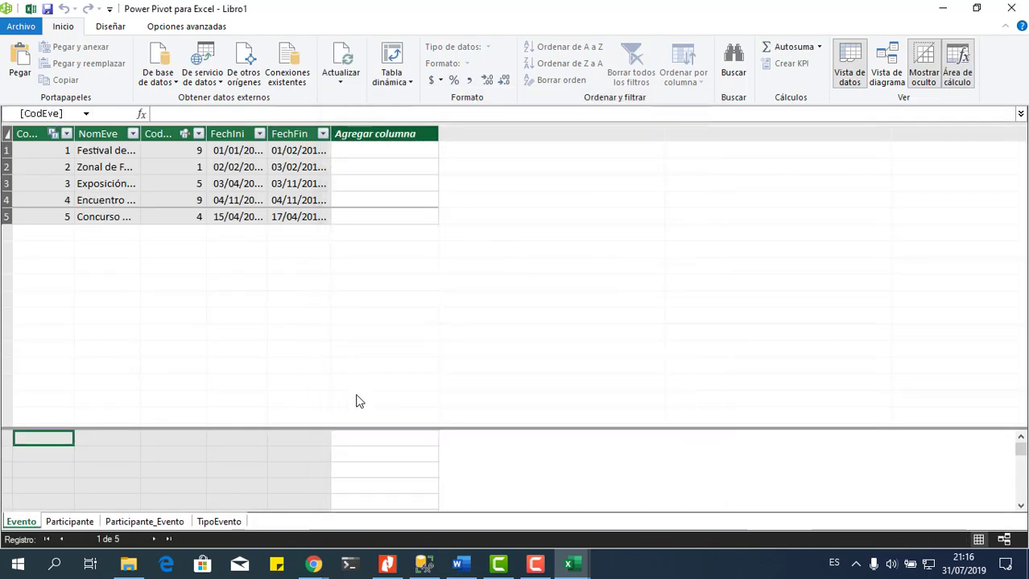
# Step: Look through the imported Participante, Participante_Evento, TipoEvento and Evento tables
pyautogui.click(84, 525)
pyautogui.click(177, 525)
pyautogui.click(216, 523)
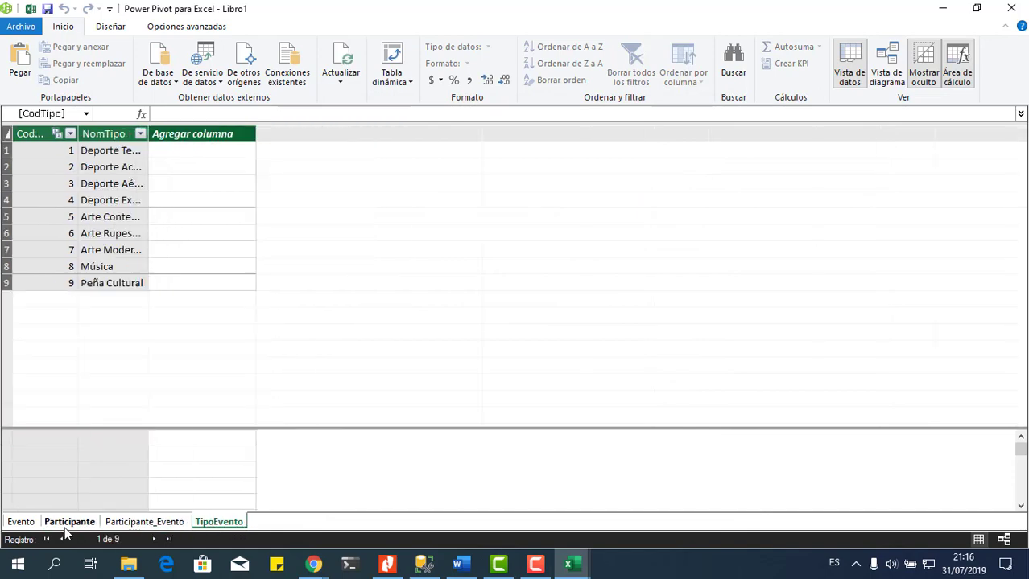
pyautogui.click(17, 523)
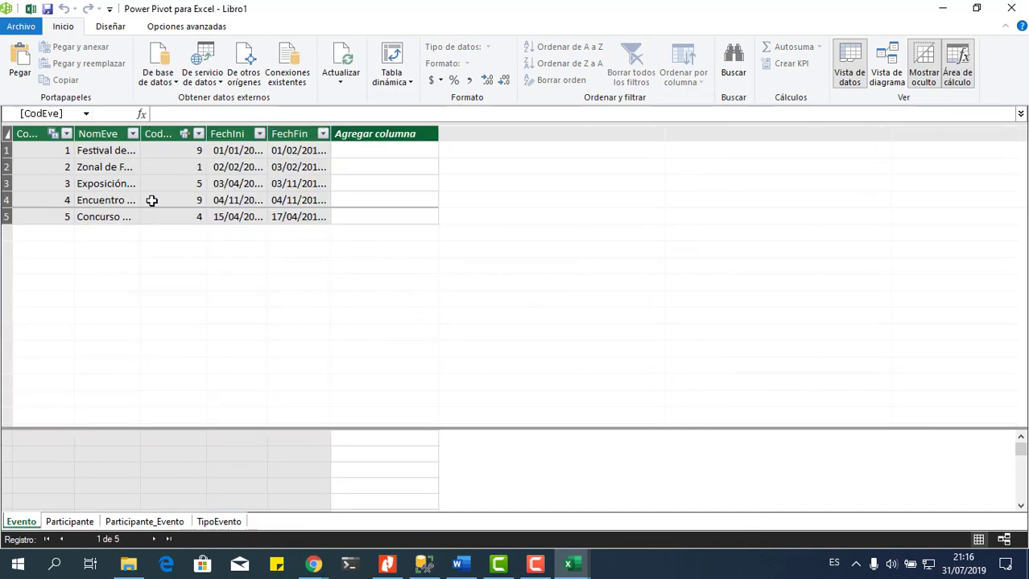
# Step: Create a SQL Server connection named Salud to the SecretariaSalud database on server WIDRES and continue to its table list
pyautogui.click(167, 81)
pyautogui.click(173, 99)
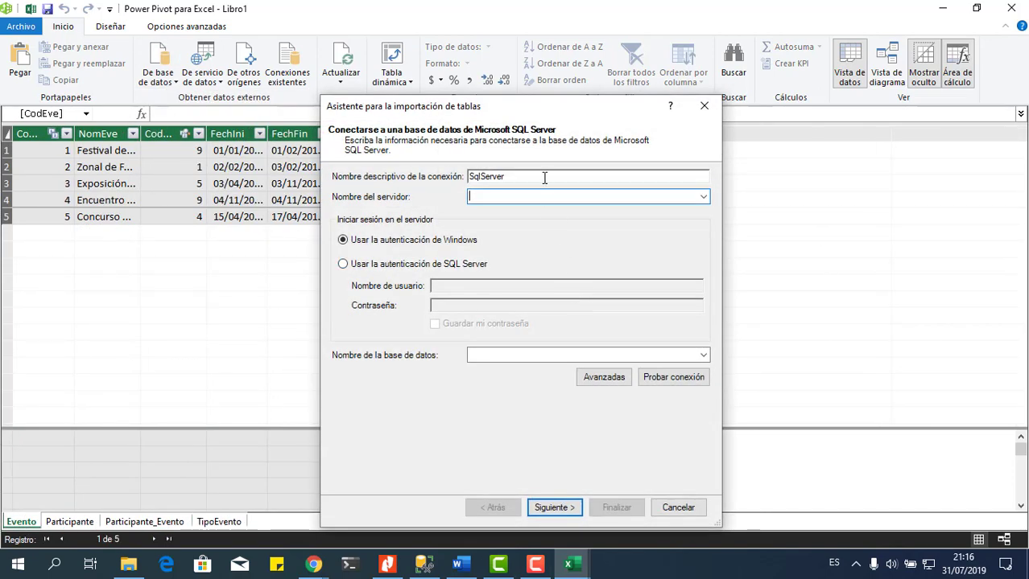
pyautogui.moveTo(523, 177); pyautogui.dragTo(376, 176)
pyautogui.write('Salud')
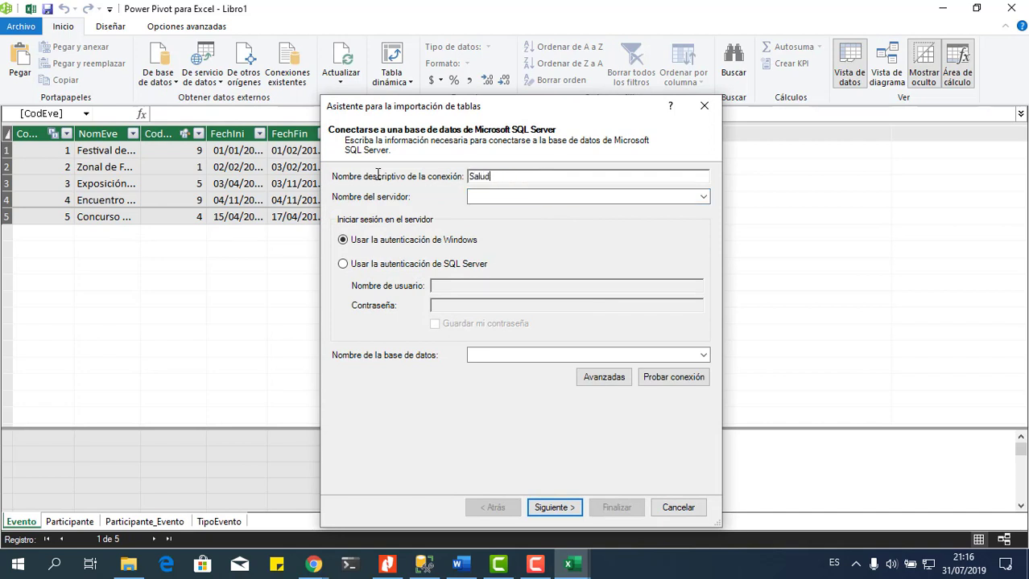
pyautogui.press('Tab')
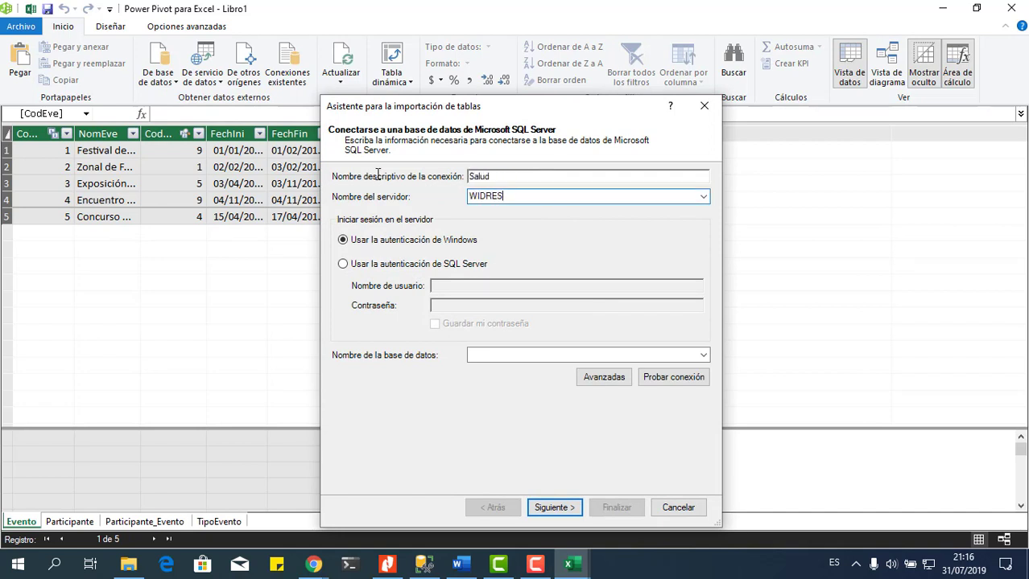
pyautogui.click(703, 355)
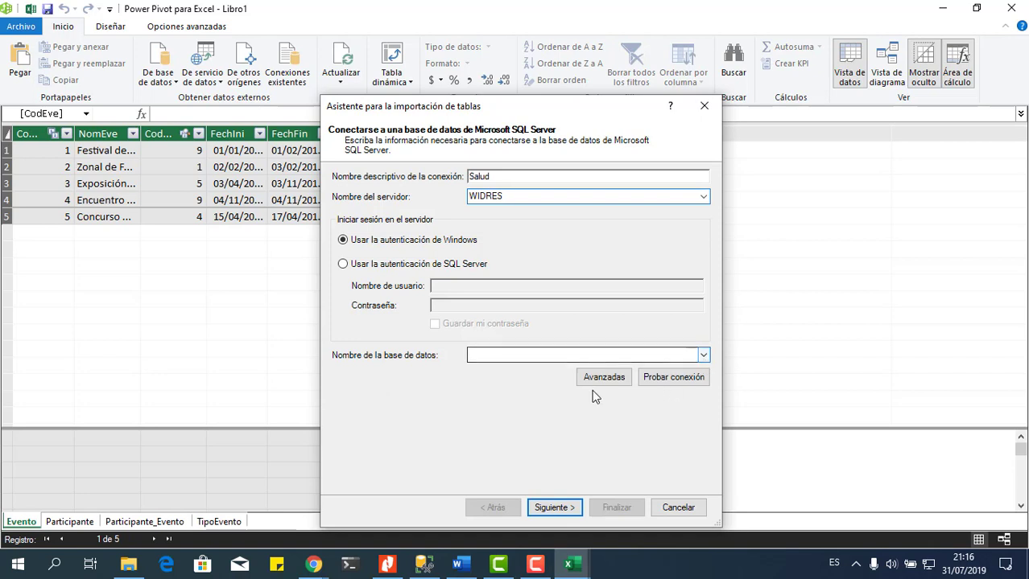
pyautogui.click(527, 476)
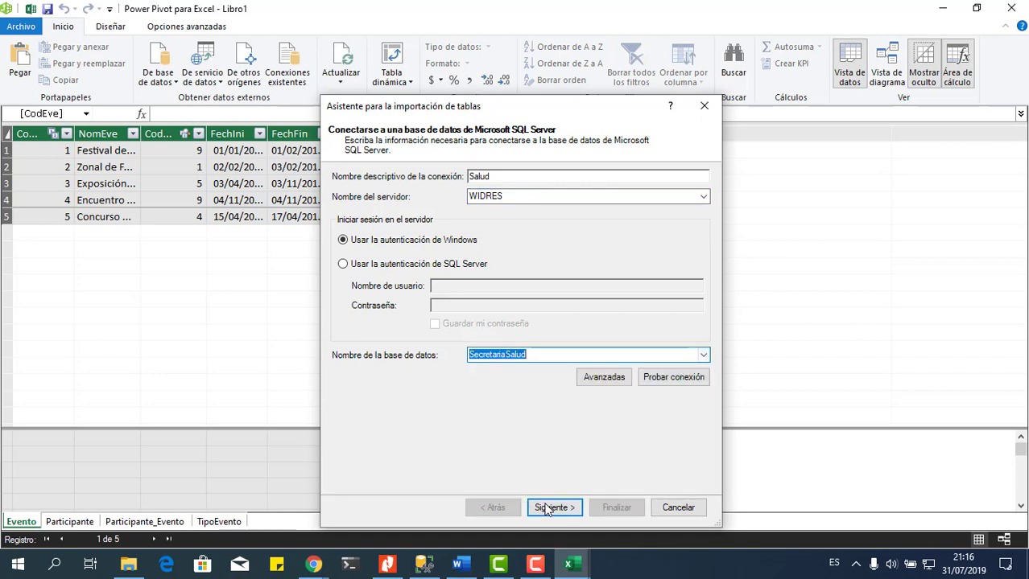
pyautogui.press('Return')
pyautogui.click(559, 509)
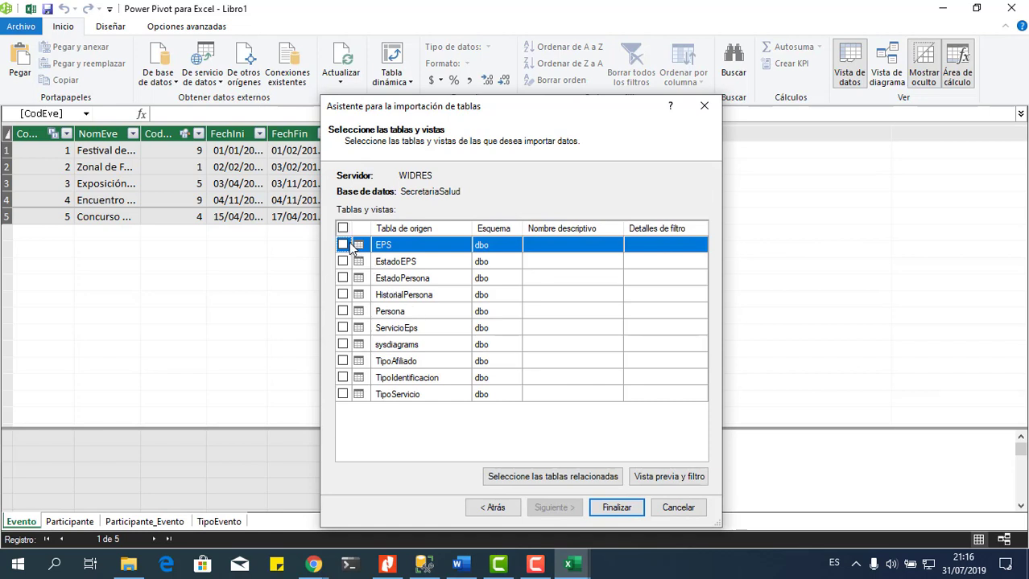
# Step: Select EPS, HistorialPersona, ServicioEps and TipoServicio, check them against the SecretariaSalud diagram in SQL Server Management Studio, import them and close the wizard
pyautogui.click(343, 245)
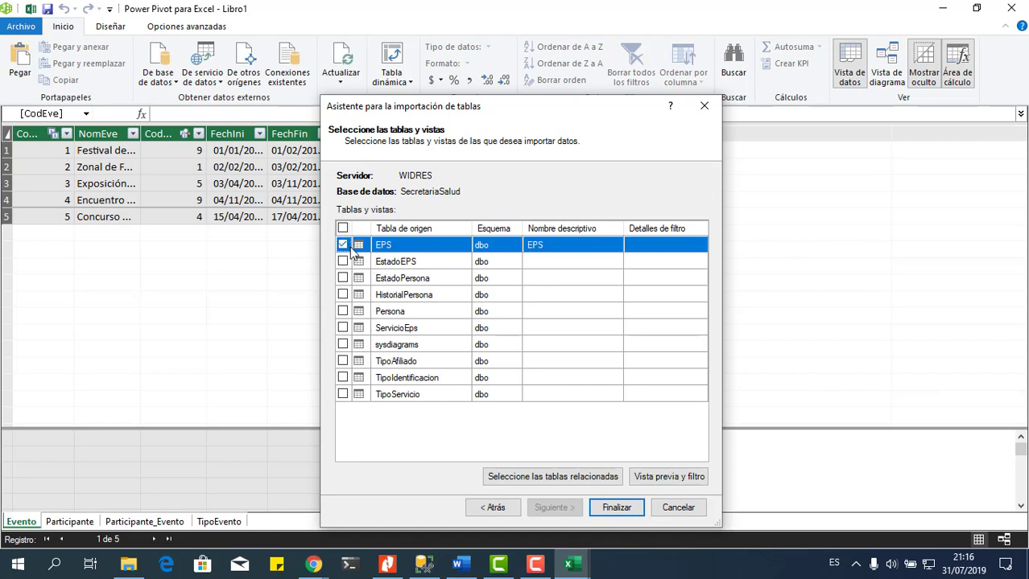
pyautogui.click(343, 295)
pyautogui.click(343, 328)
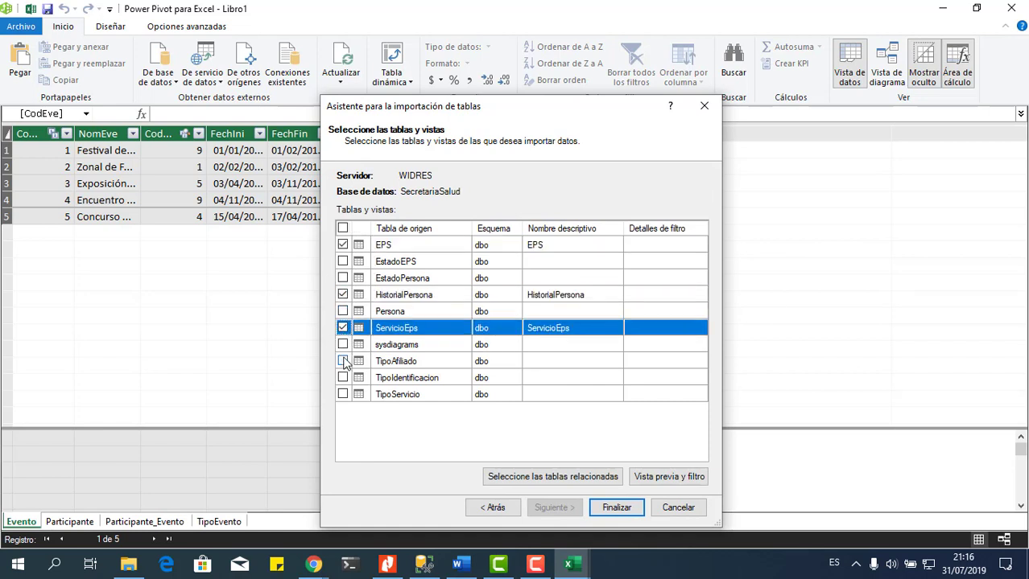
pyautogui.click(343, 395)
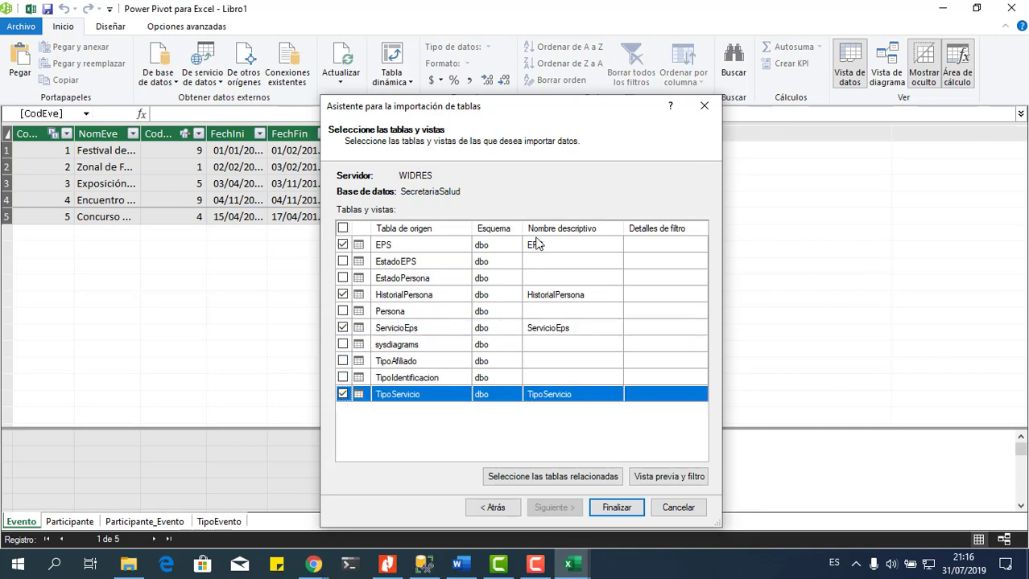
pyautogui.click(424, 563)
pyautogui.click(585, 275)
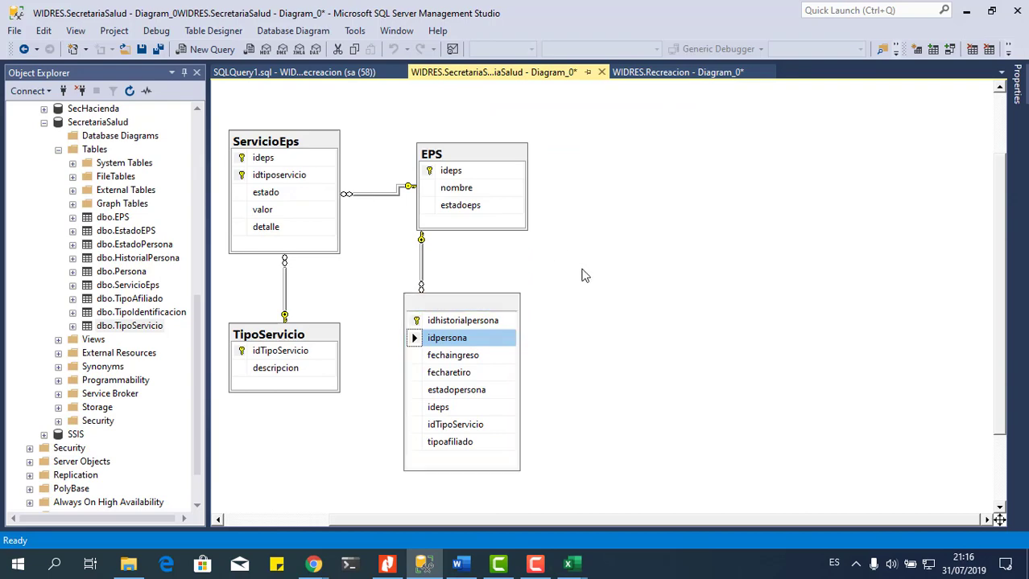
pyautogui.click(425, 562)
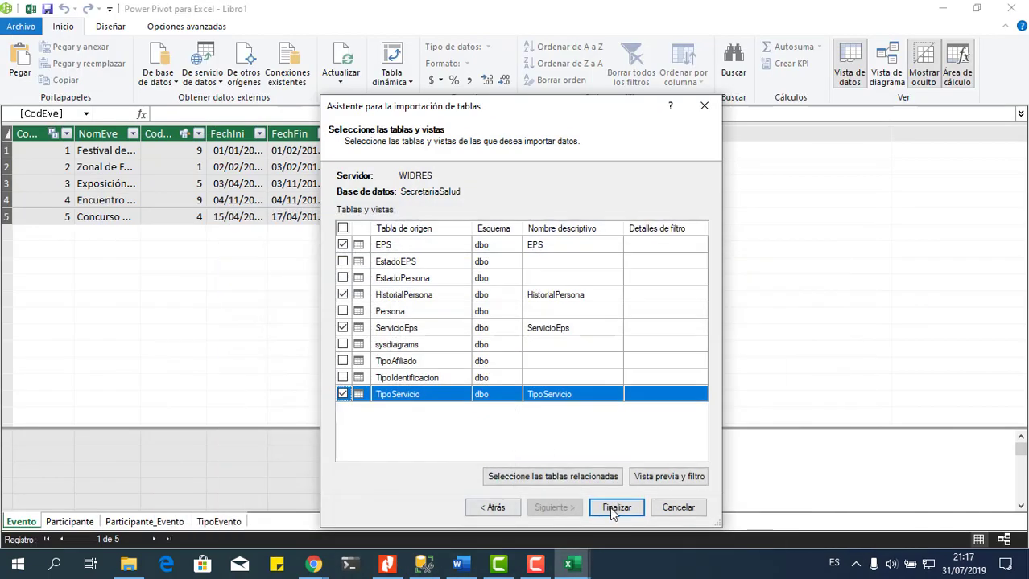
pyautogui.click(616, 508)
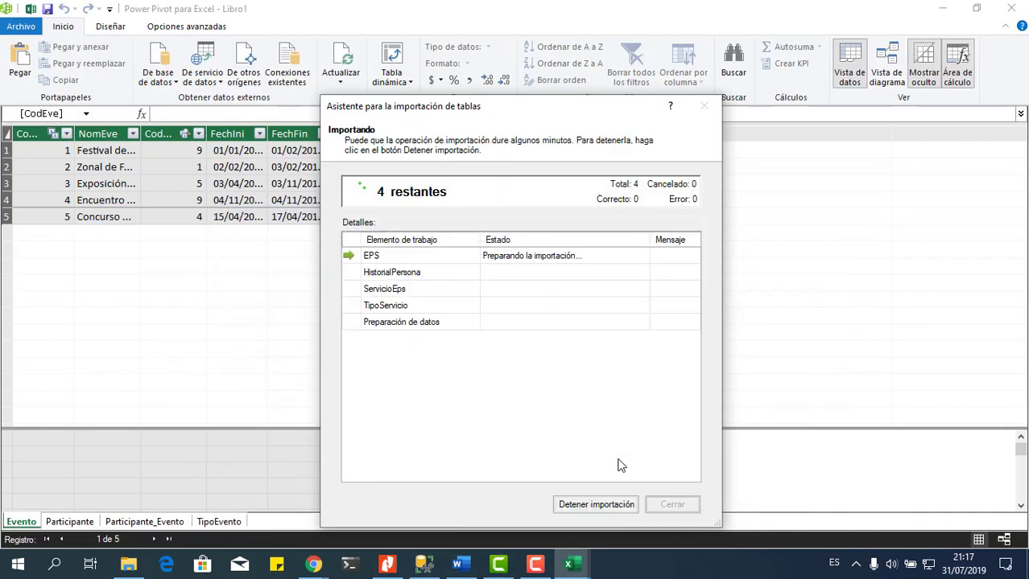
pyautogui.click(673, 505)
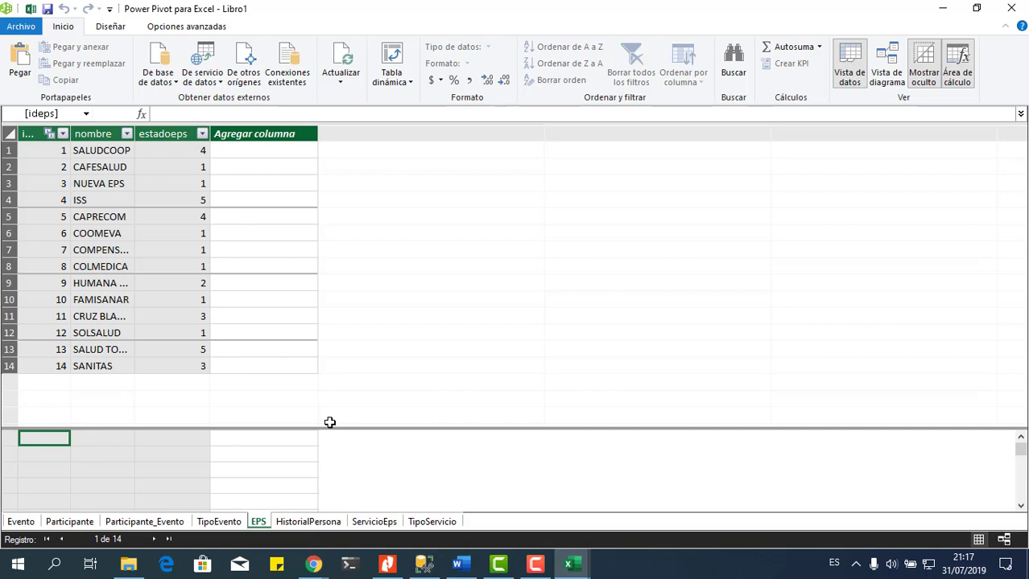
# Step: Widen the FechIni and FechFin columns of the Evento table and apply the date-only format *14/03/2001 to both
pyautogui.click(21, 522)
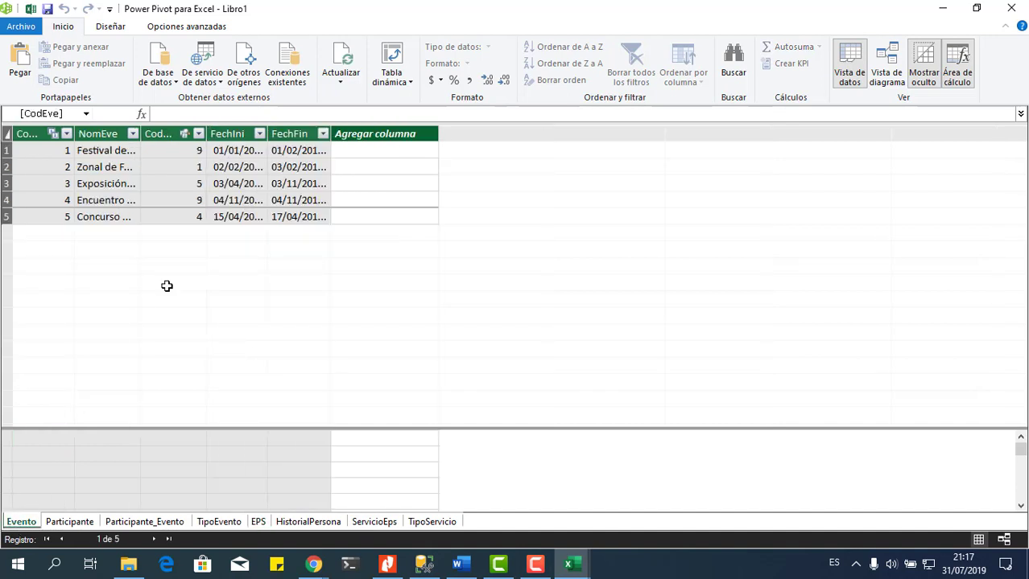
pyautogui.moveTo(268, 133); pyautogui.dragTo(302, 134)
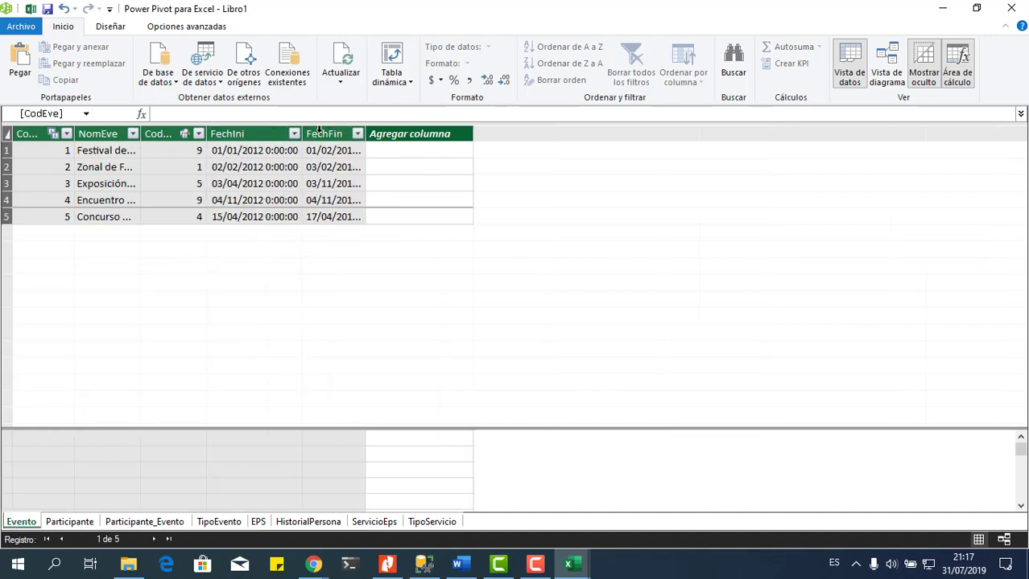
pyautogui.moveTo(365, 130); pyautogui.dragTo(409, 205)
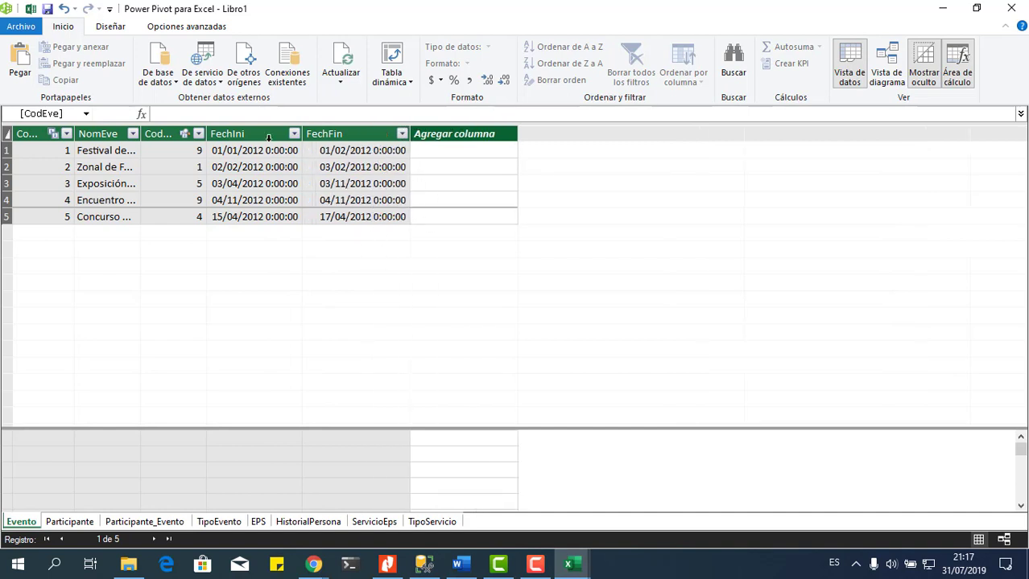
pyautogui.moveTo(255, 130); pyautogui.dragTo(352, 128)
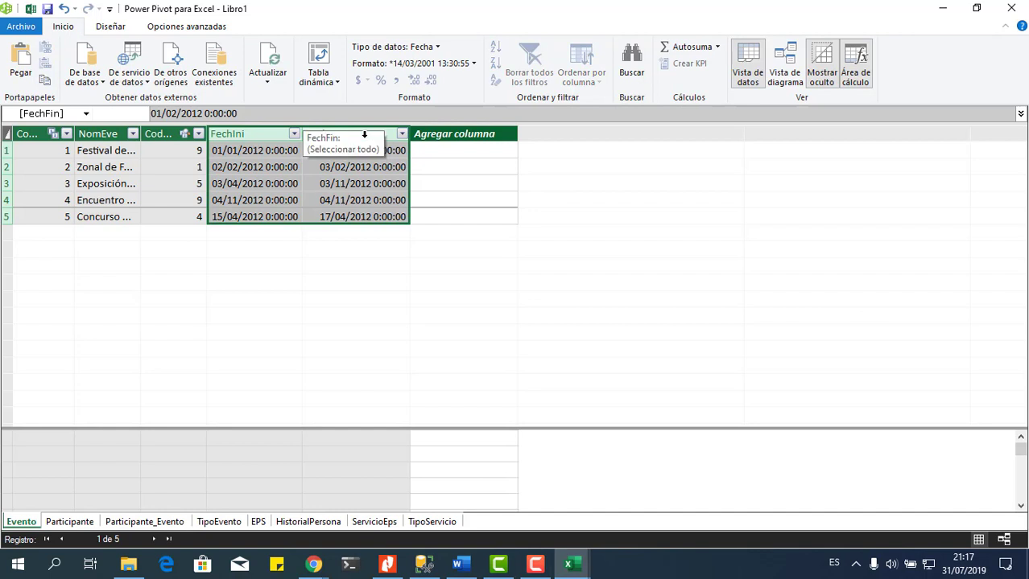
pyautogui.click(471, 62)
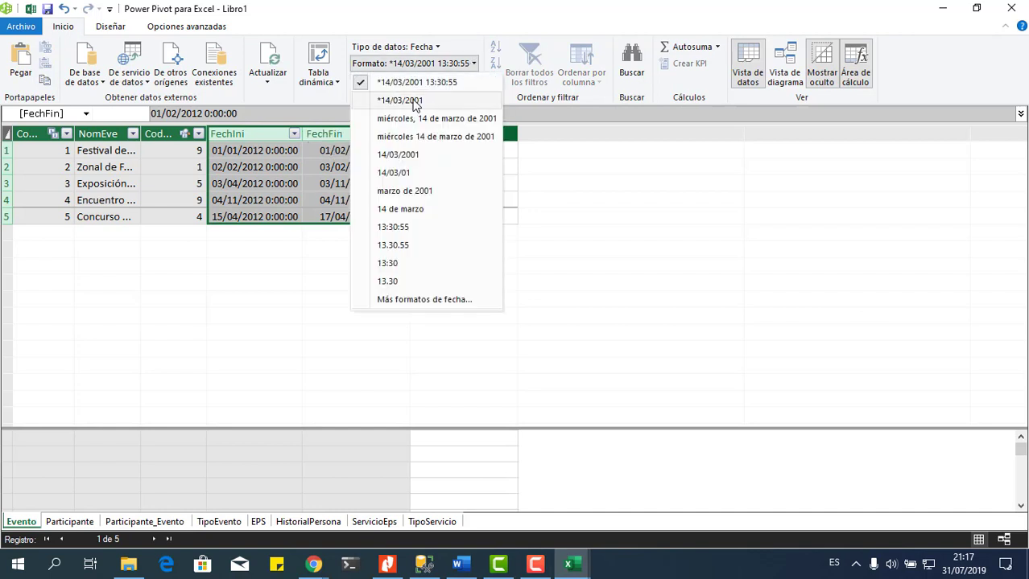
pyautogui.click(354, 191)
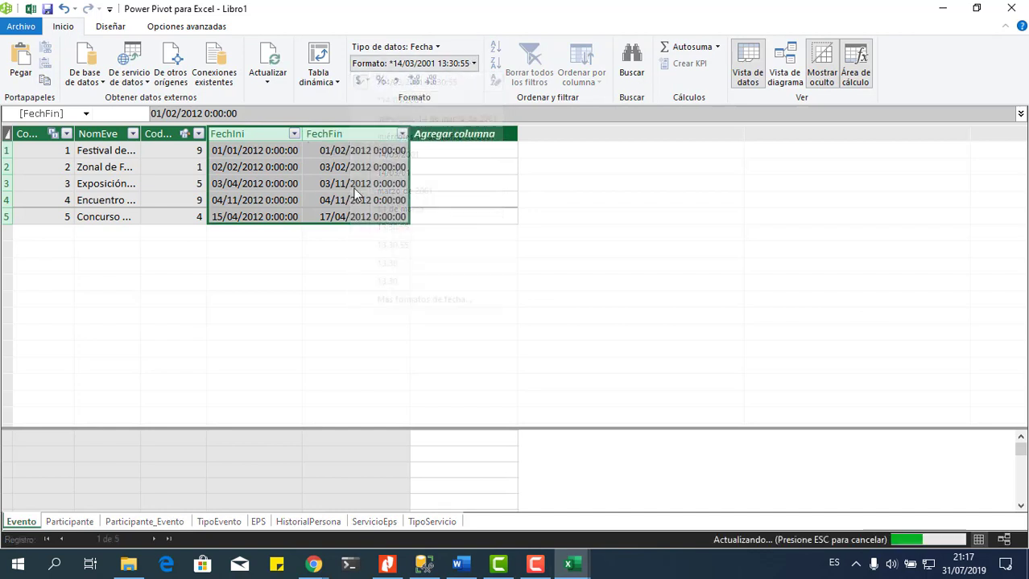
# Step: Open the custom currency format for the ValIns column of Participante_Evento and set the decimal places to 0
pyautogui.click(71, 522)
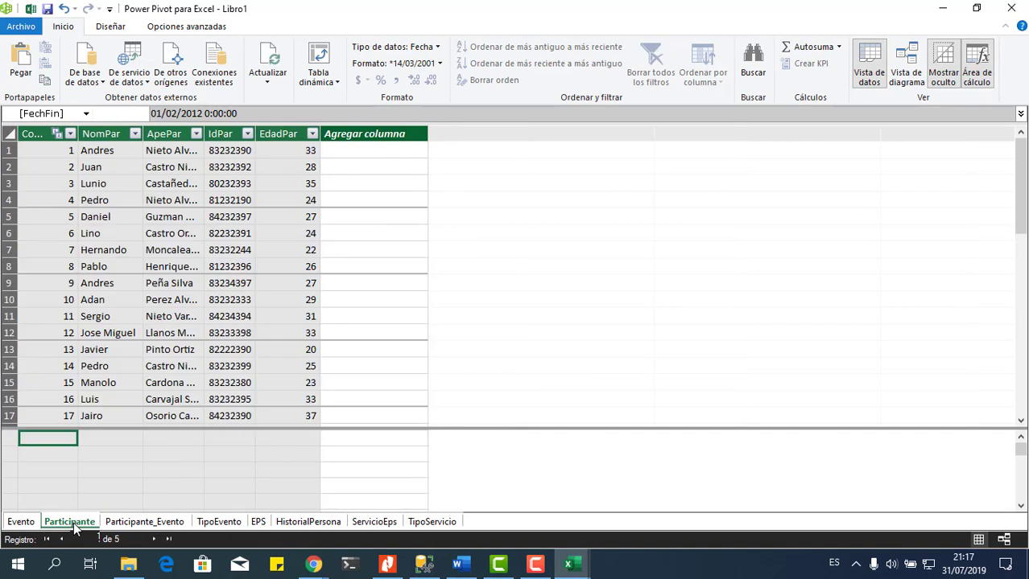
pyautogui.click(135, 522)
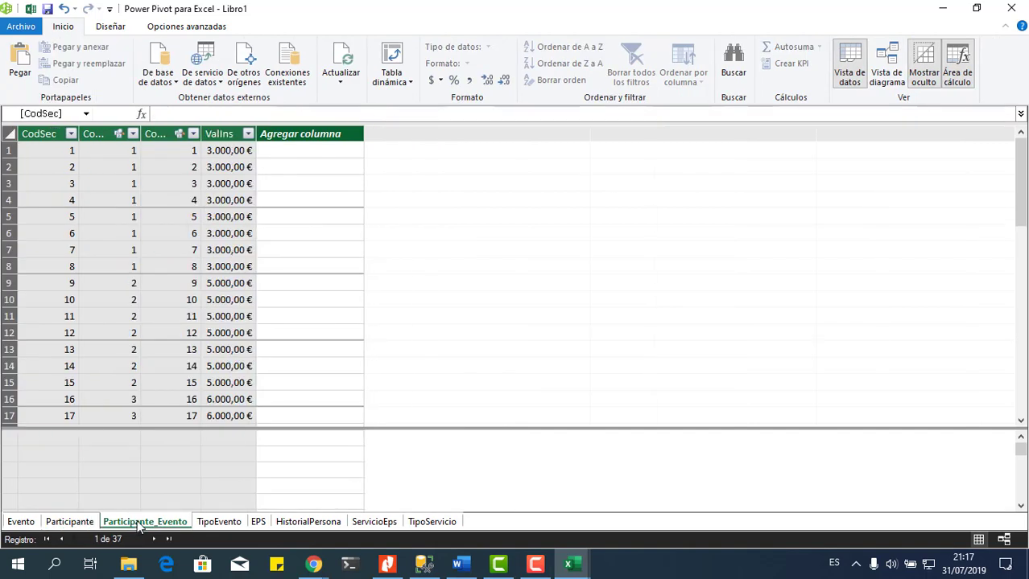
pyautogui.click(235, 134)
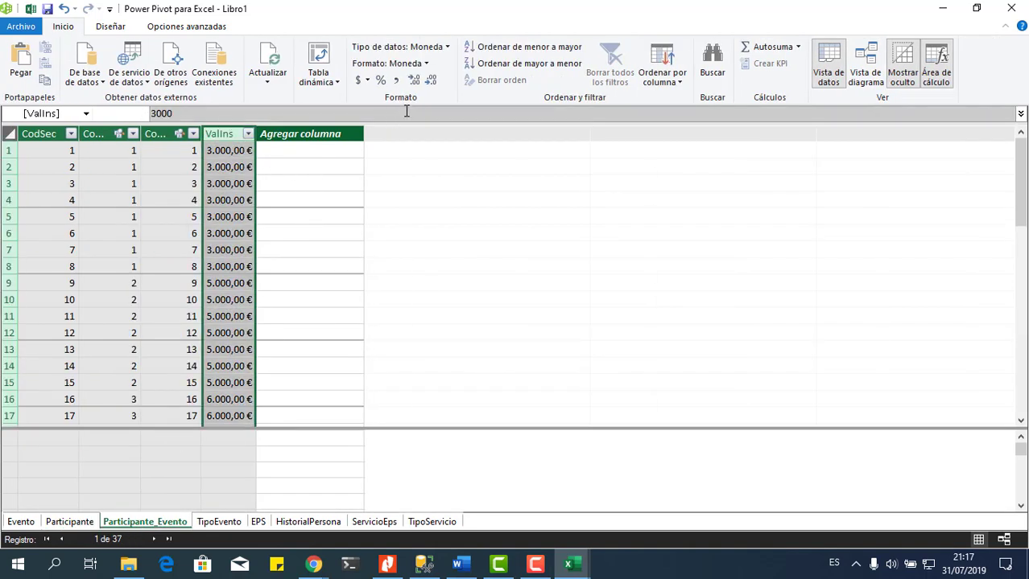
pyautogui.click(367, 80)
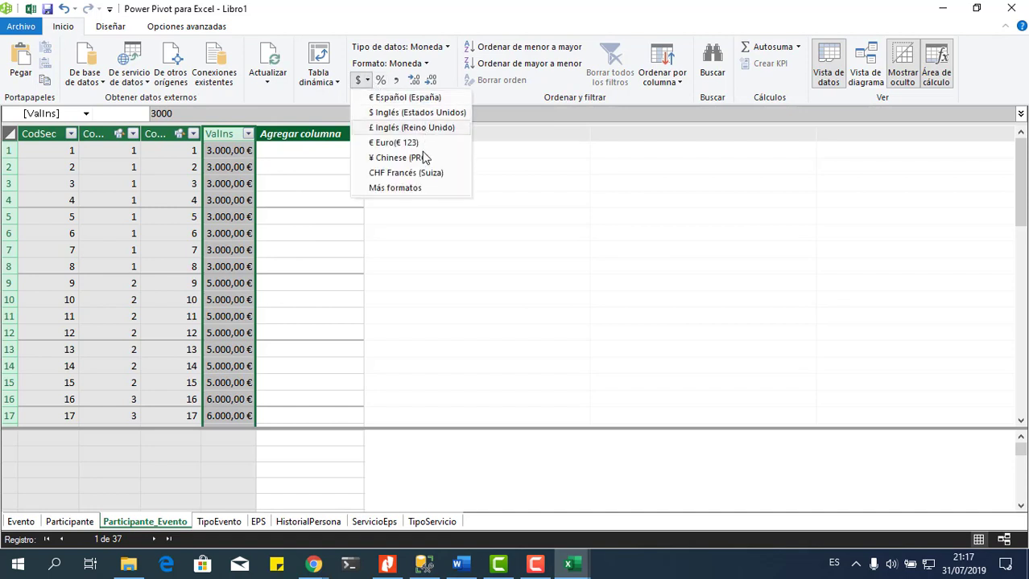
pyautogui.click(405, 222)
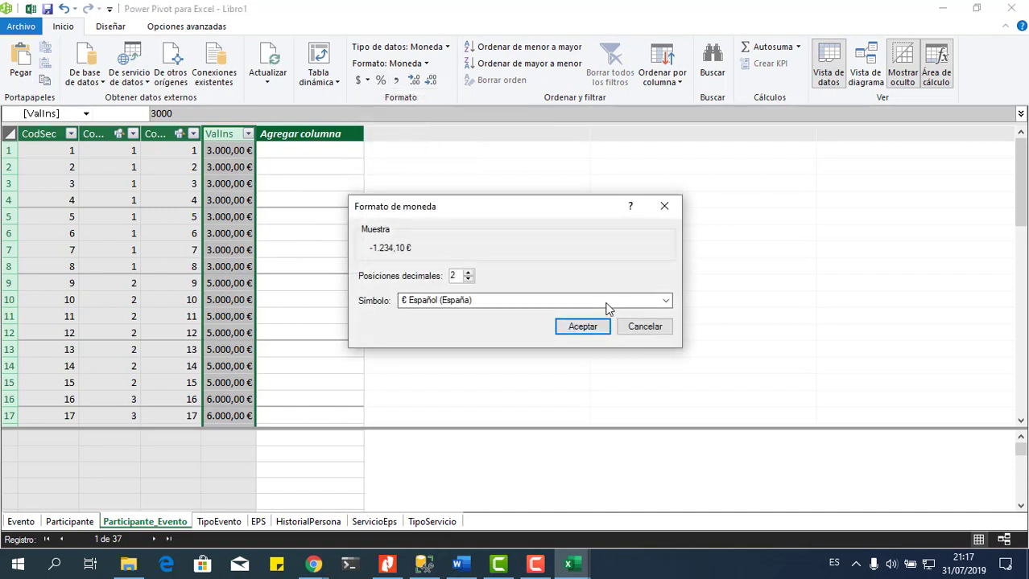
pyautogui.click(467, 279)
pyautogui.click(468, 279)
# Step: Choose a Spanish-language $ symbol for the ValIns currency format and apply it
pyautogui.click(666, 301)
pyautogui.scroll(5, 620, 349)
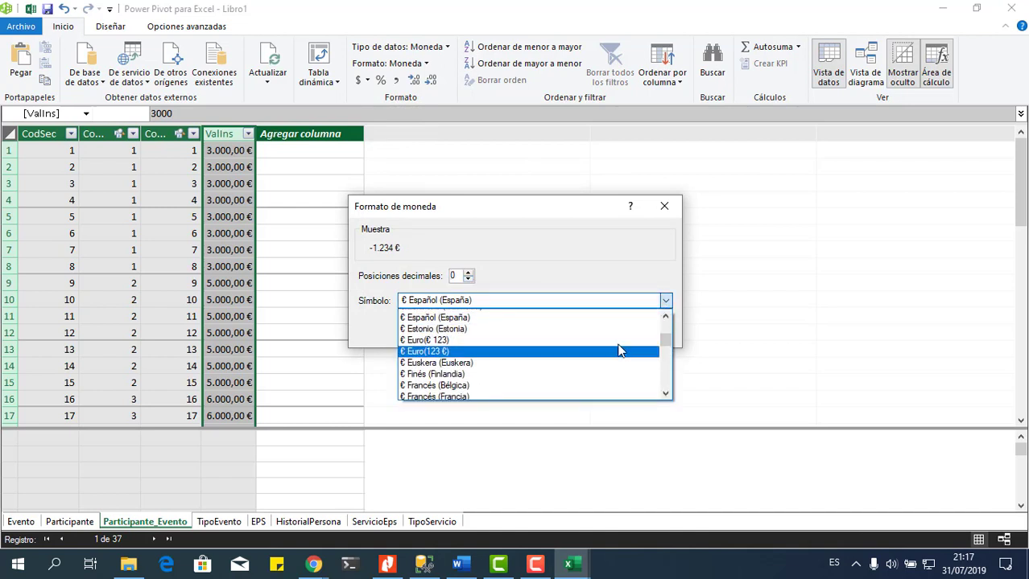
pyautogui.scroll(-15, 597, 358)
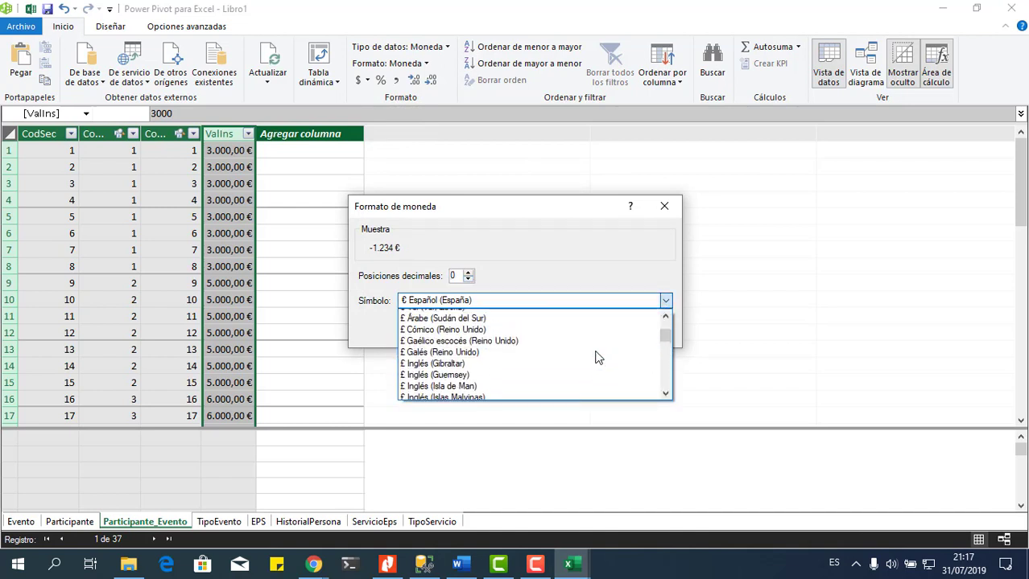
pyautogui.scroll(10, 597, 357)
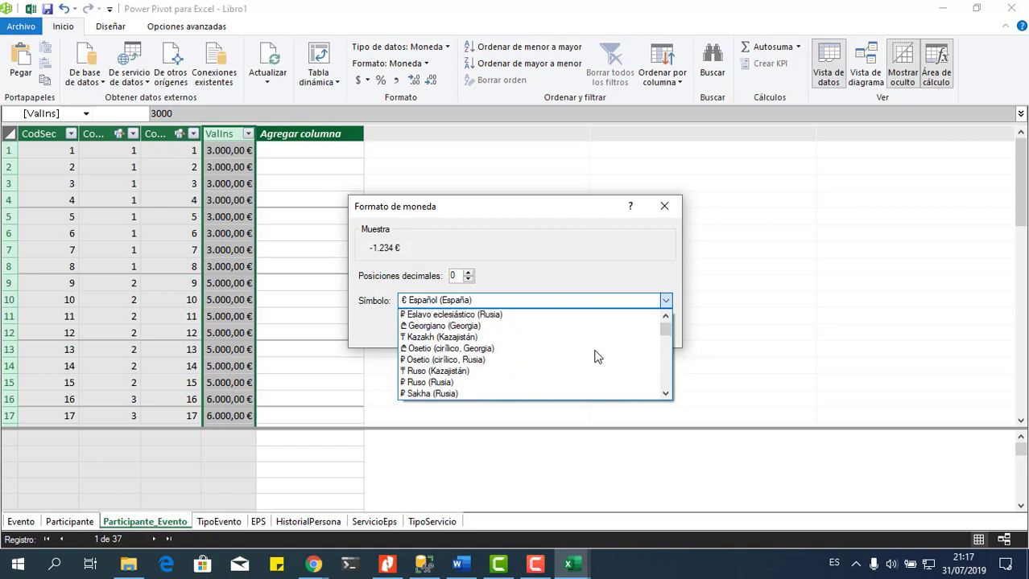
pyautogui.scroll(-3, 503, 372)
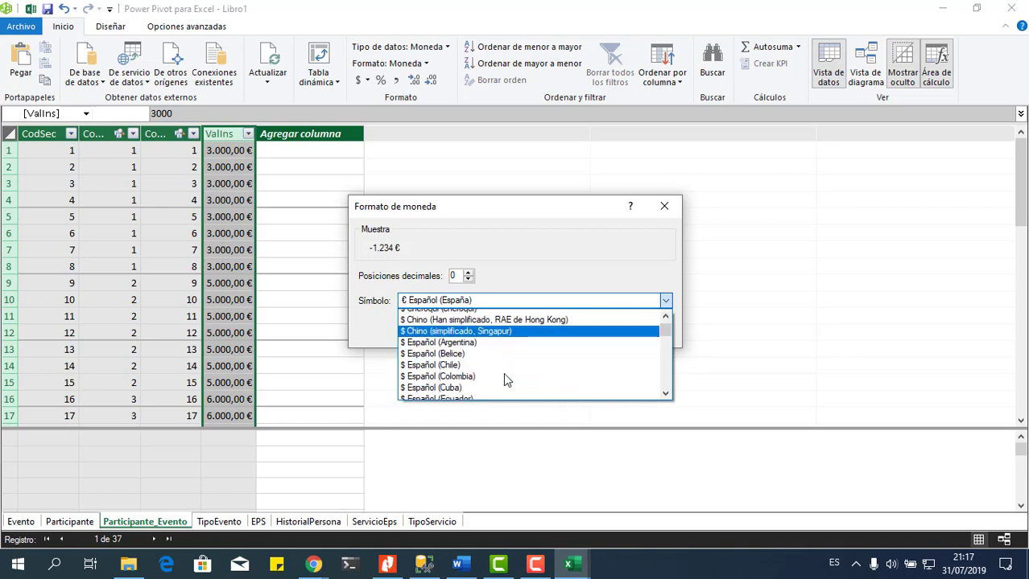
pyautogui.click(502, 359)
pyautogui.click(583, 327)
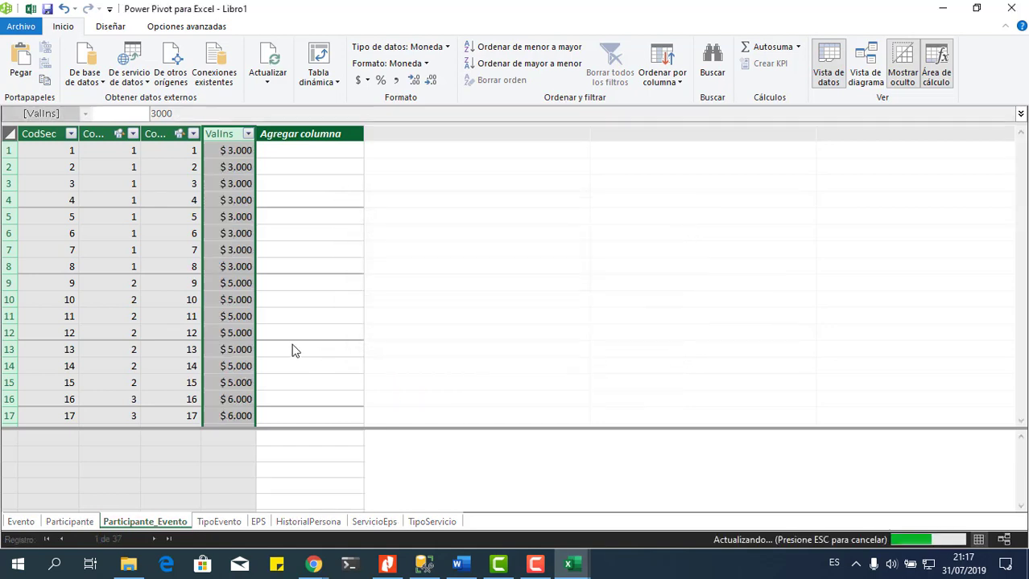
# Step: Apply the date-only format *14/03/2001 to the fechaingreso and fecharetiro columns of the HistorialPersona table
pyautogui.click(218, 521)
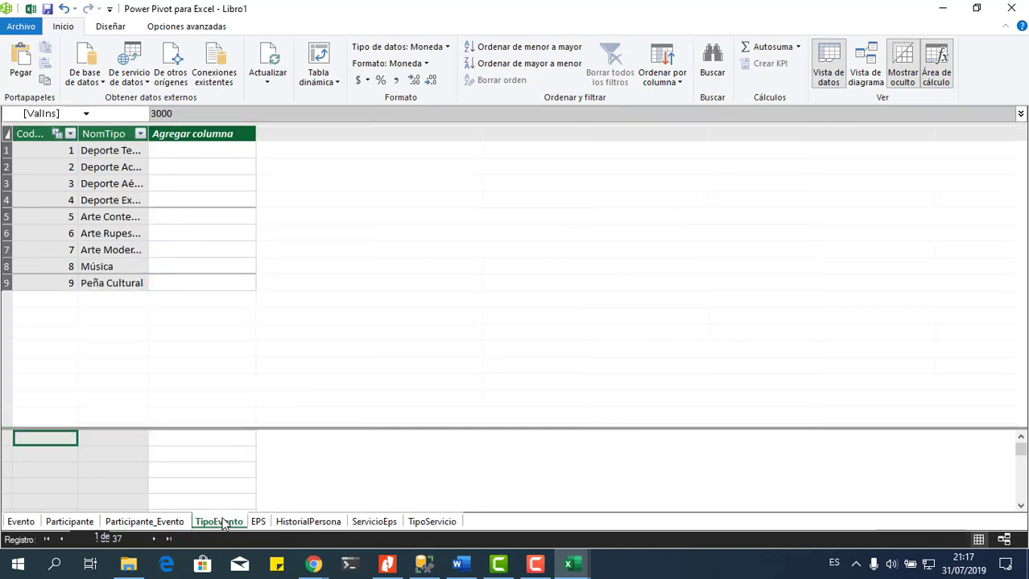
pyautogui.click(258, 523)
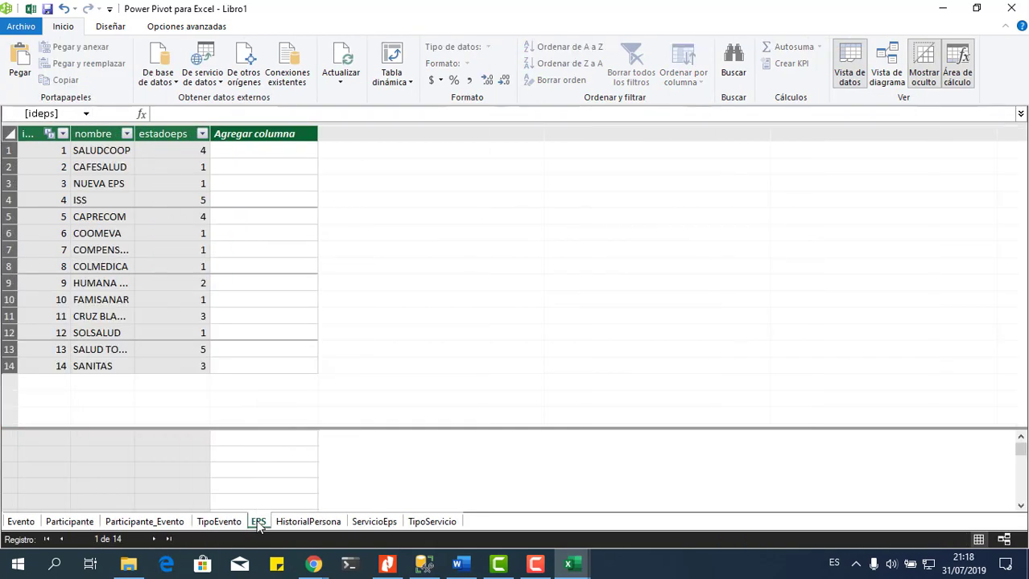
pyautogui.click(293, 526)
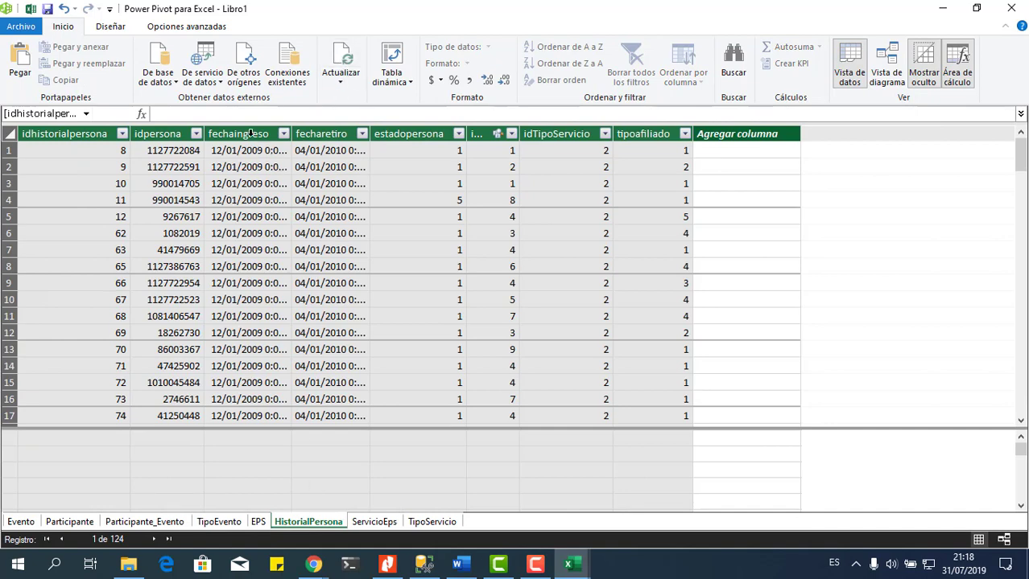
pyautogui.click(276, 134)
pyautogui.moveTo(276, 134); pyautogui.dragTo(321, 136)
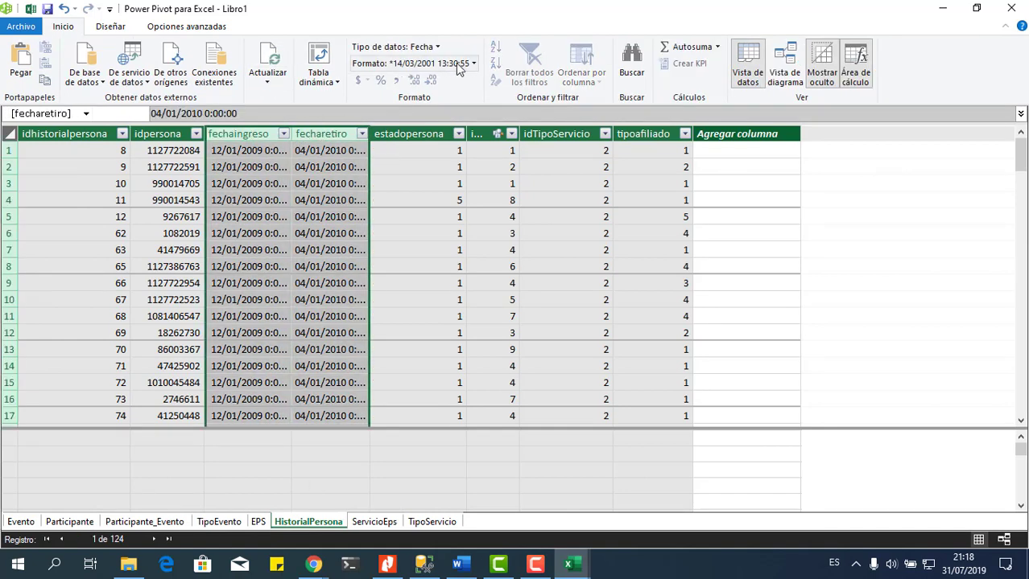
pyautogui.click(414, 63)
pyautogui.click(418, 100)
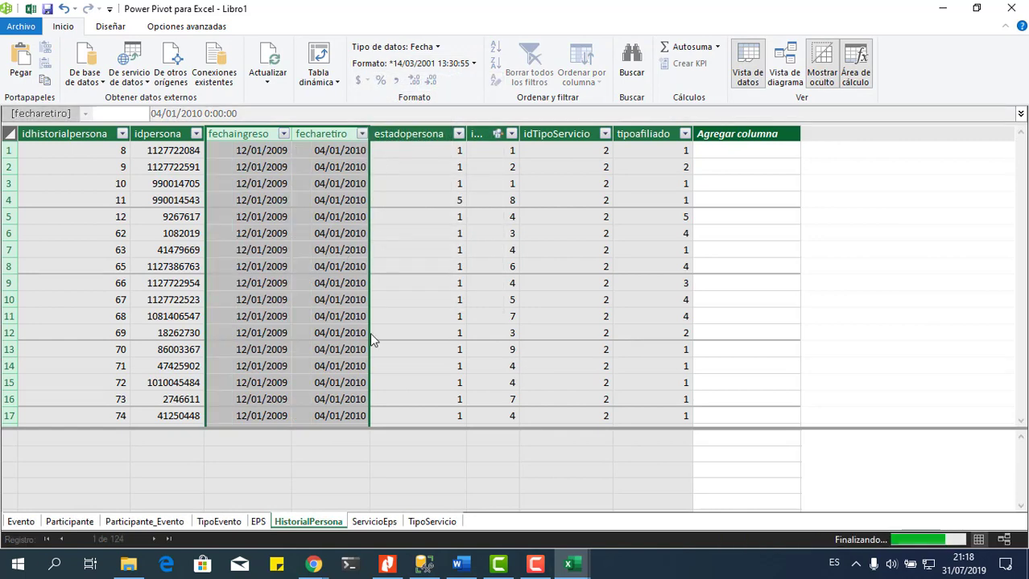
# Step: Widen the valor column of the ServicioEps table and choose the $ Español (Colombia) currency symbol for it
pyautogui.click(375, 521)
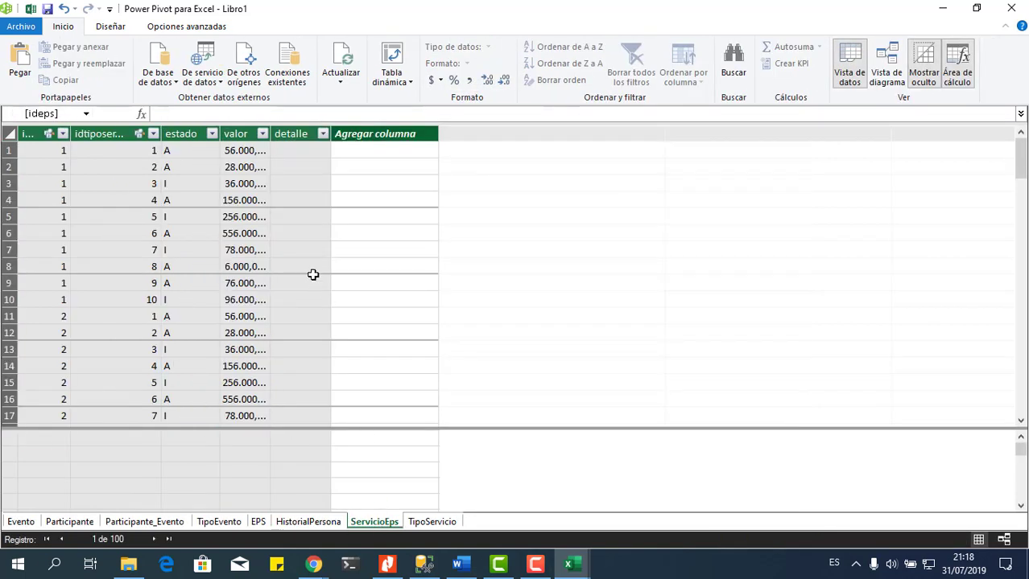
pyautogui.doubleClick(271, 133)
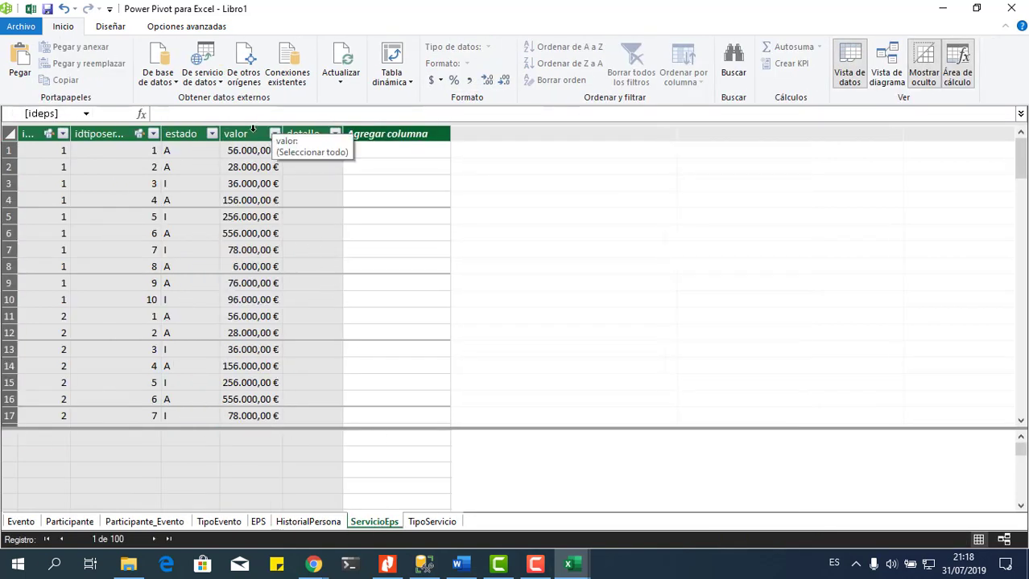
pyautogui.click(271, 134)
pyautogui.click(360, 83)
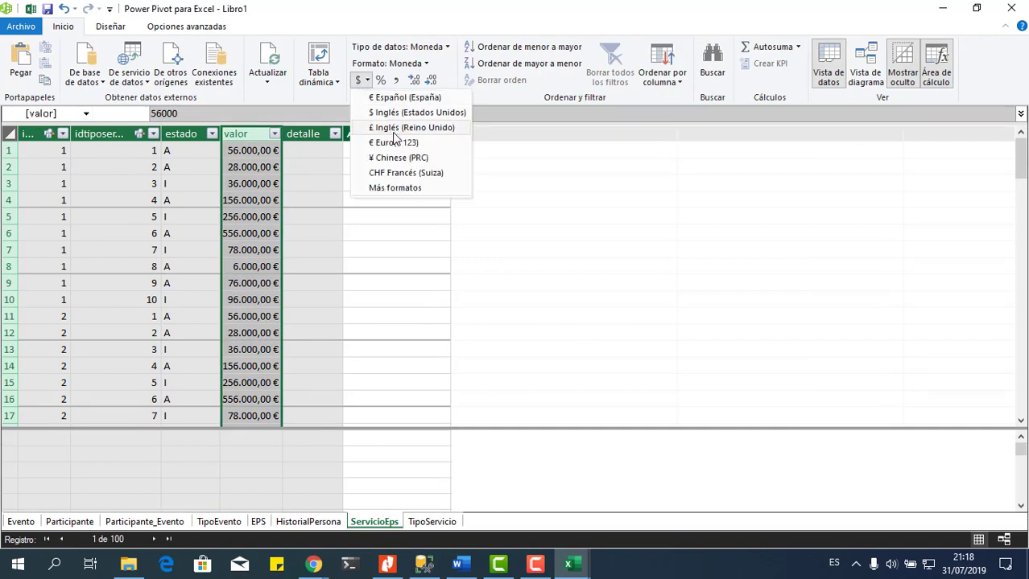
pyautogui.click(404, 190)
pyautogui.click(519, 302)
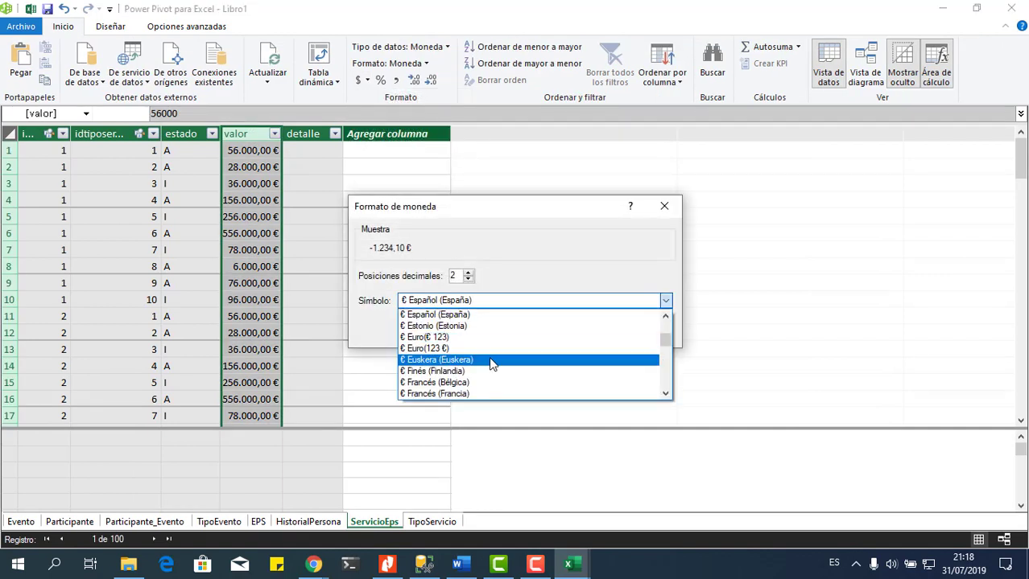
pyautogui.scroll(-5, 490, 360)
pyautogui.scroll(-15, 490, 360)
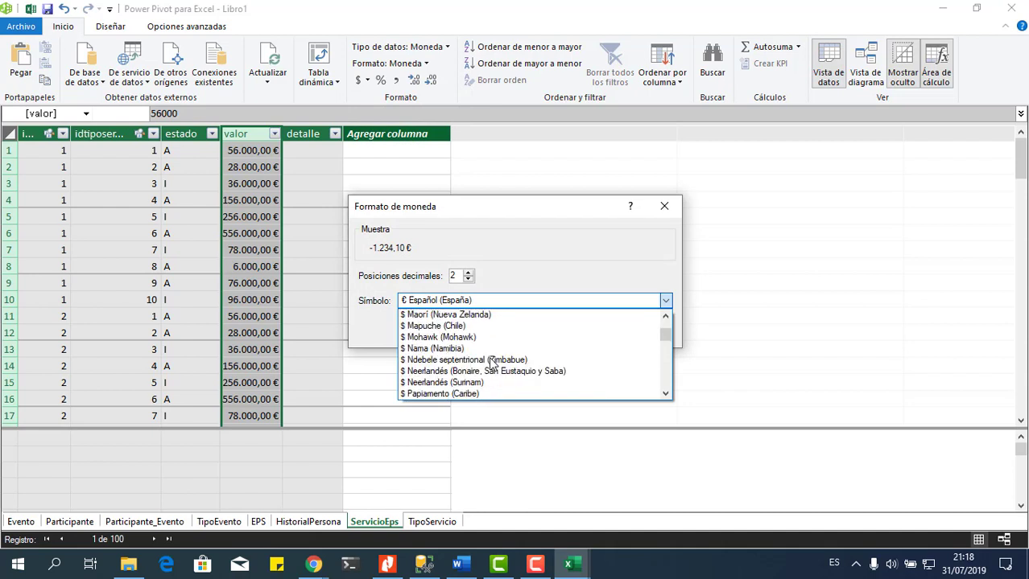
pyautogui.scroll(15, 493, 364)
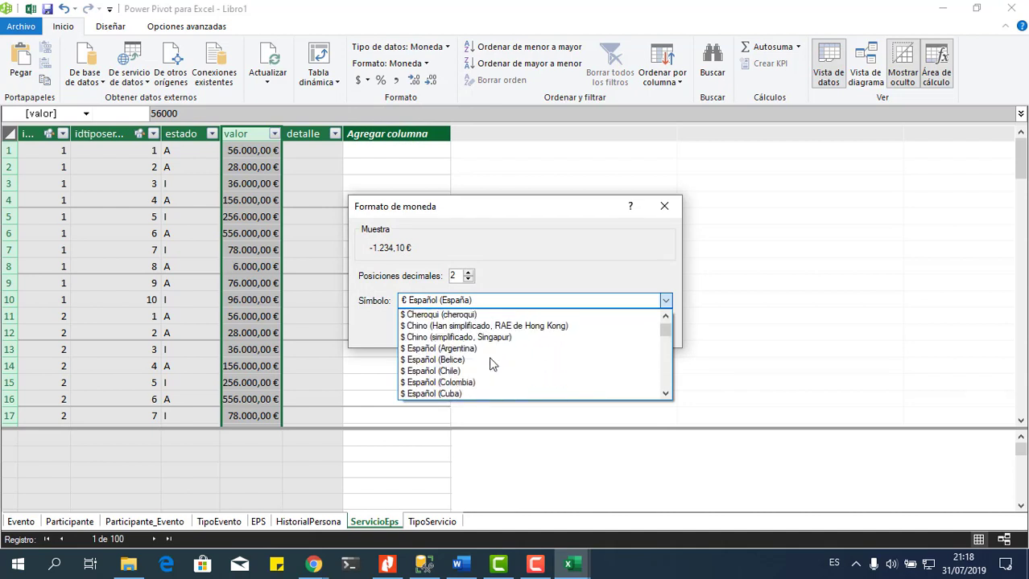
pyautogui.scroll(-8, 492, 365)
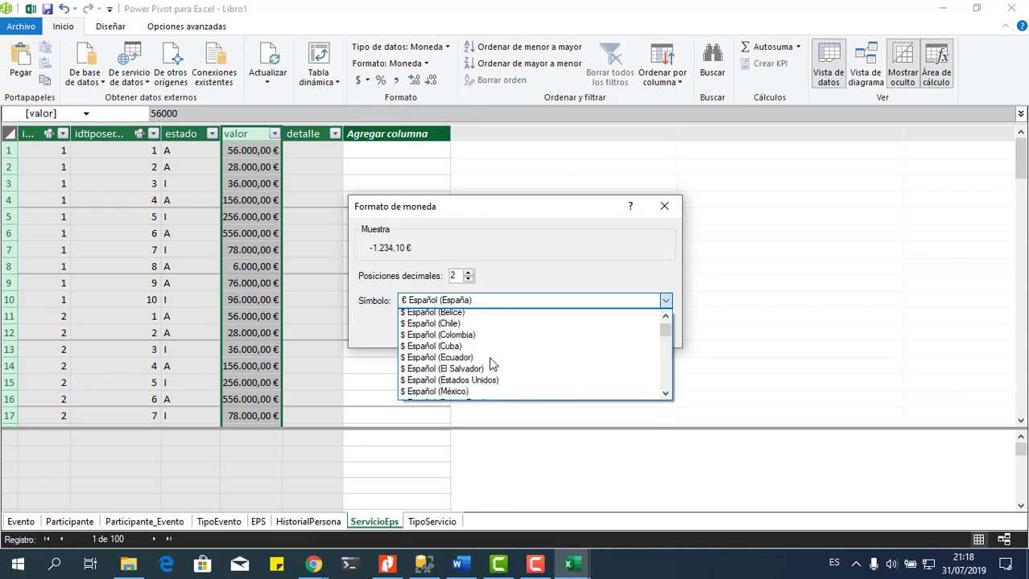
pyautogui.click(480, 316)
# Step: Set the decimal places of the valor currency format to 0 and apply the format
pyautogui.click(468, 279)
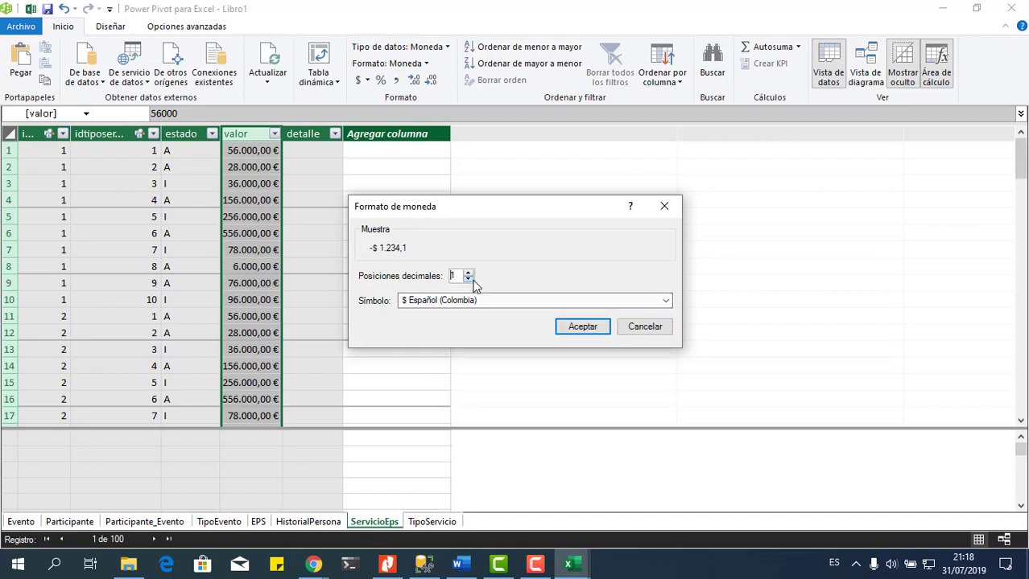
pyautogui.click(468, 279)
pyautogui.click(582, 326)
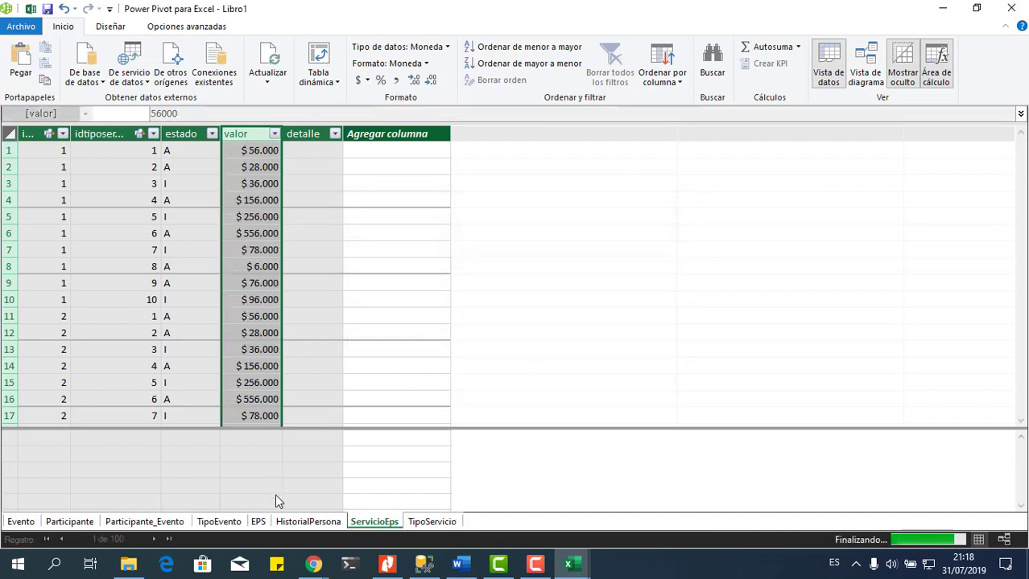
# Step: Display the model as a diagram and group TipoEvento, Evento, Participante_Evento and Participante close together without overlaps
pyautogui.click(419, 523)
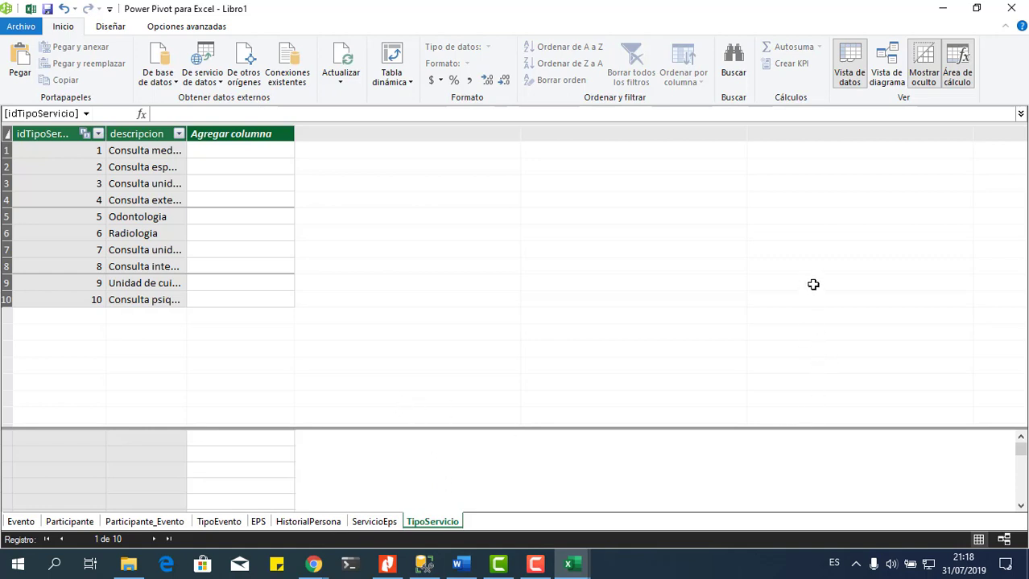
pyautogui.click(887, 65)
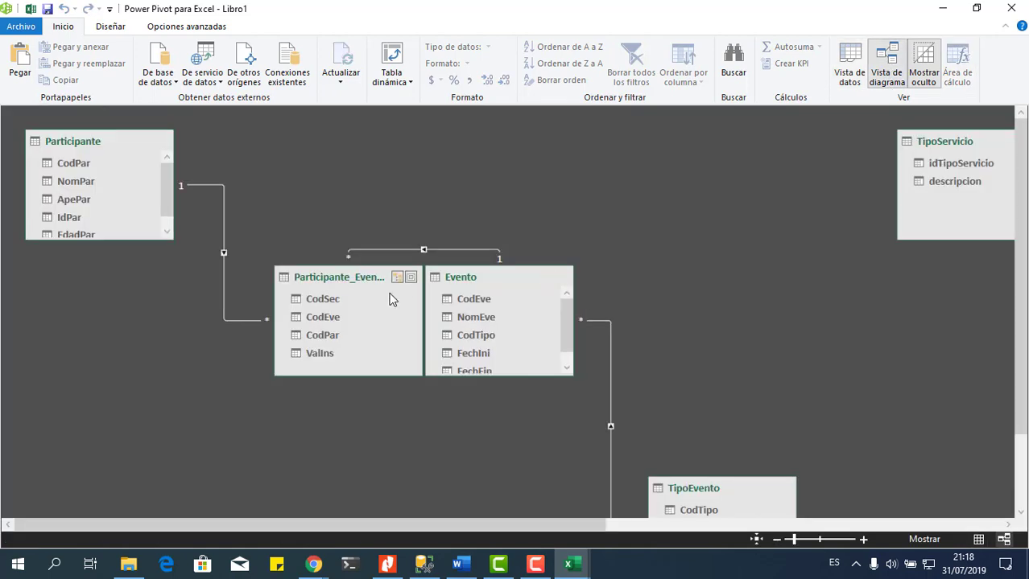
pyautogui.moveTo(320, 280); pyautogui.dragTo(87, 368)
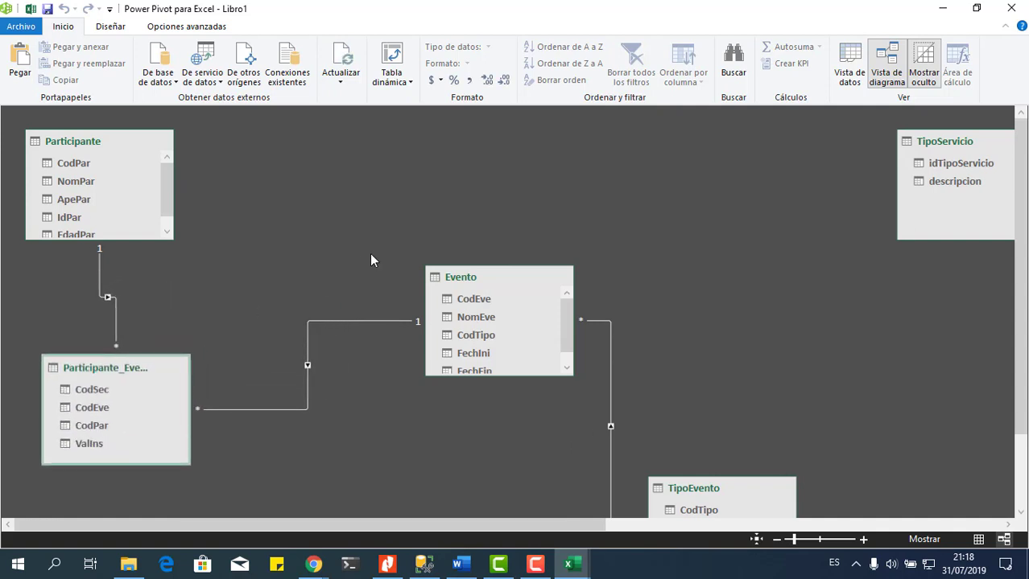
pyautogui.moveTo(506, 279); pyautogui.dragTo(335, 157)
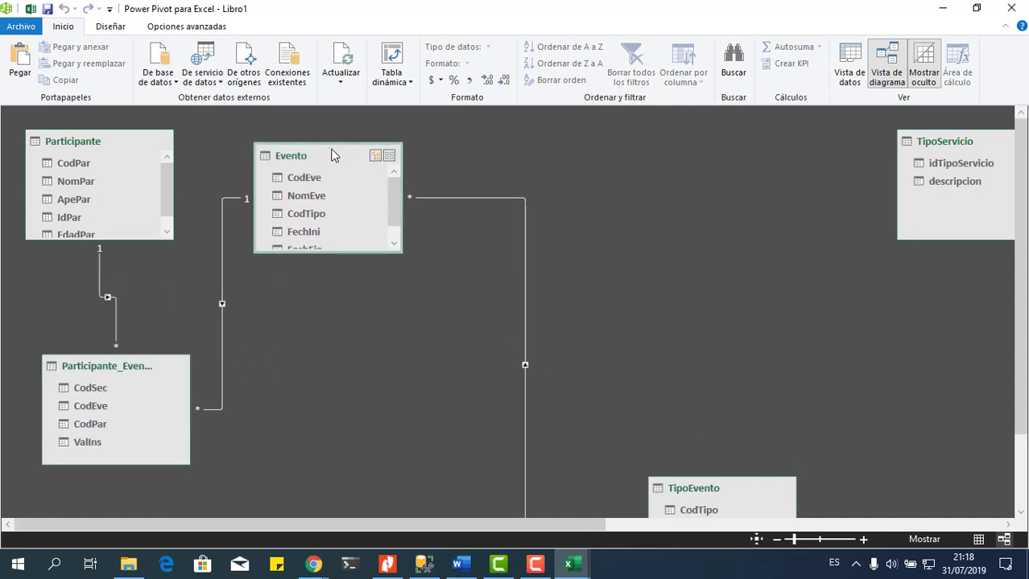
pyautogui.moveTo(156, 140); pyautogui.dragTo(712, 197)
pyautogui.moveTo(679, 488); pyautogui.dragTo(57, 141)
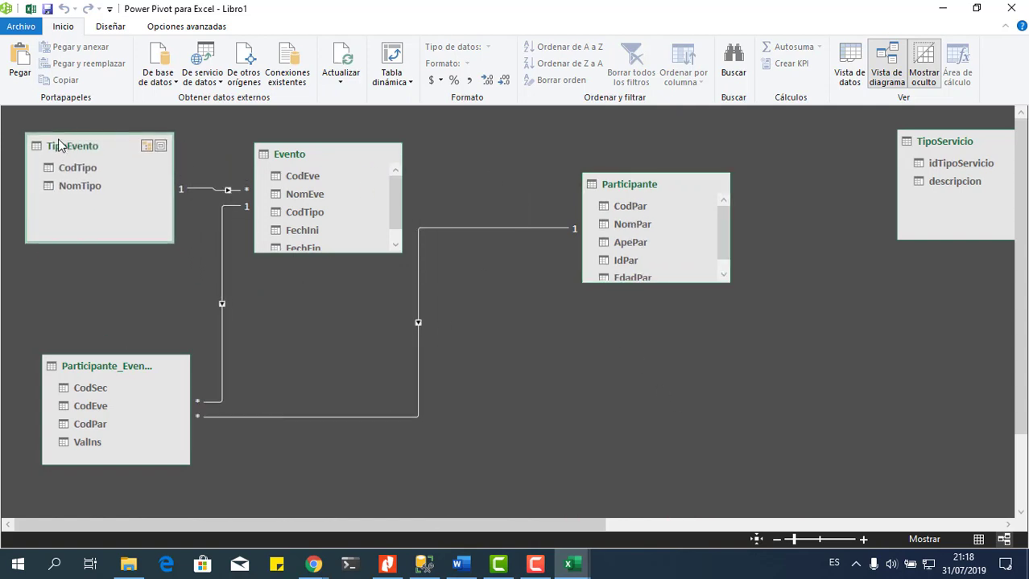
pyautogui.moveTo(328, 156); pyautogui.dragTo(289, 169)
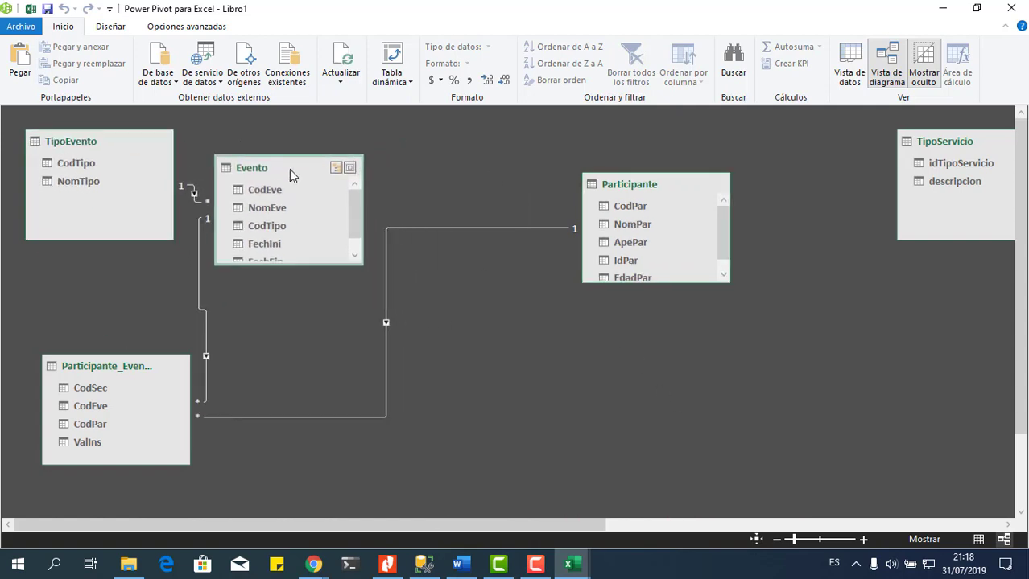
pyautogui.moveTo(637, 185); pyautogui.dragTo(302, 351)
# Step: Arrange the HistorialPersona, EPS, TipoServicio and ServicioEps tables in a compact group beside the event tables in the diagram
pyautogui.moveTo(581, 525); pyautogui.dragTo(896, 519)
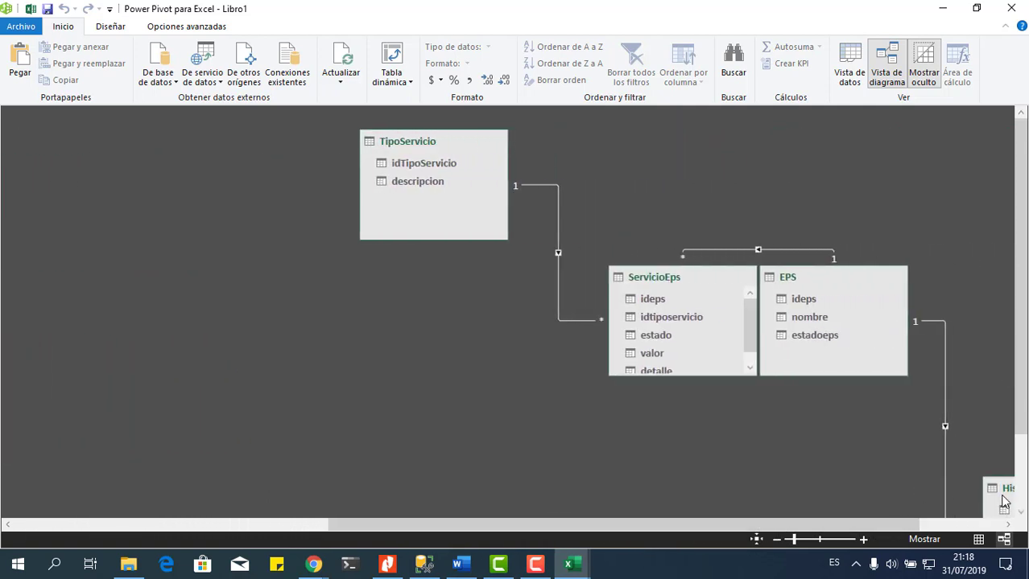
pyautogui.moveTo(1004, 504); pyautogui.dragTo(156, 360)
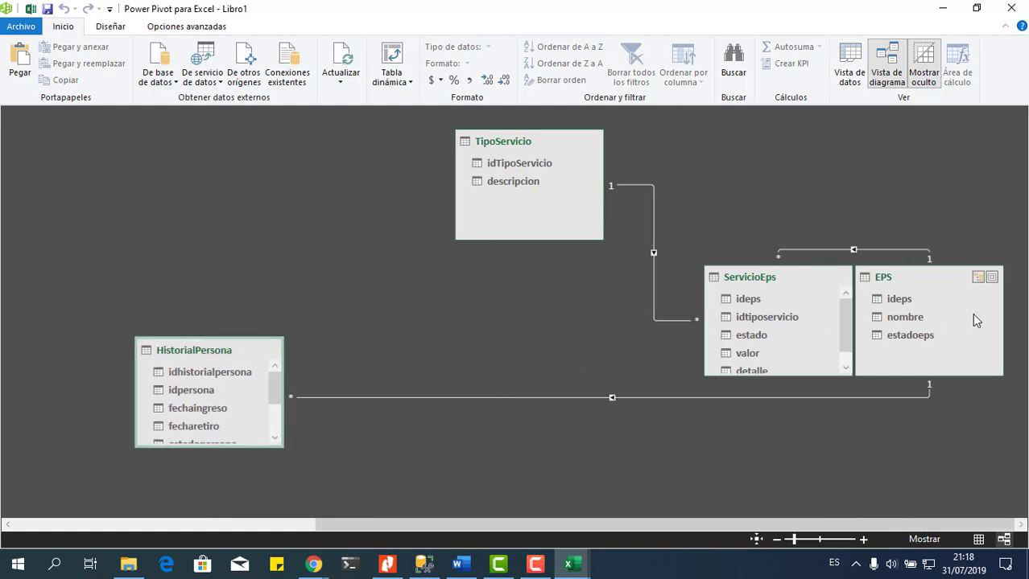
pyautogui.moveTo(911, 277); pyautogui.dragTo(432, 384)
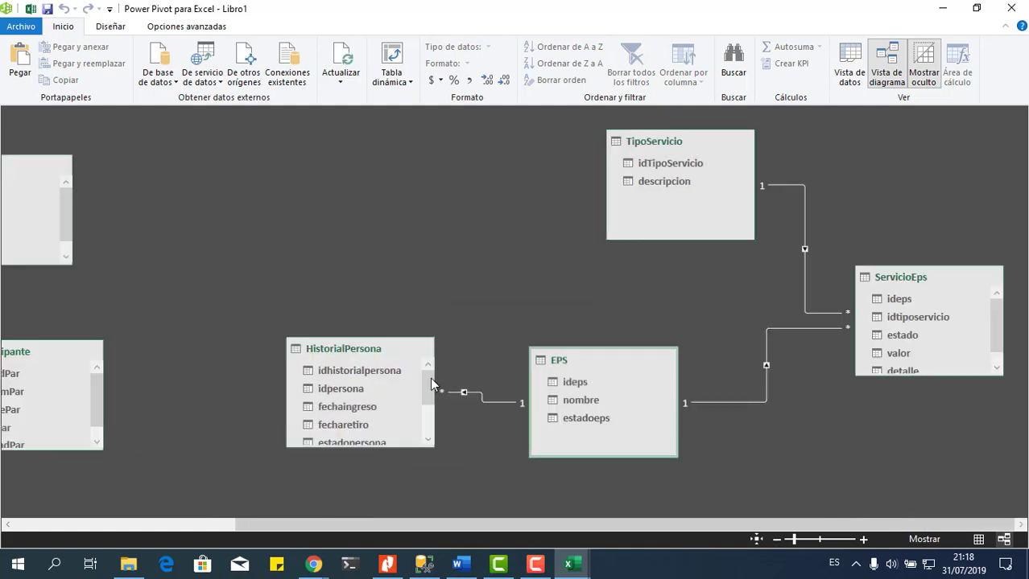
pyautogui.moveTo(728, 520); pyautogui.dragTo(657, 521)
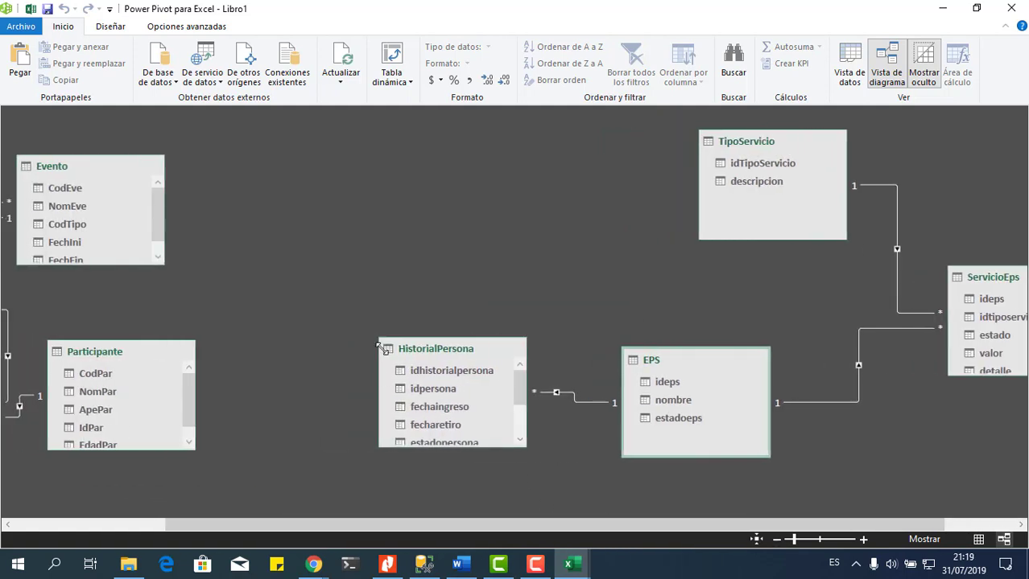
pyautogui.moveTo(432, 357); pyautogui.dragTo(310, 370)
pyautogui.moveTo(719, 360); pyautogui.dragTo(564, 367)
pyautogui.moveTo(771, 145); pyautogui.dragTo(330, 180)
pyautogui.moveTo(981, 281); pyautogui.dragTo(510, 196)
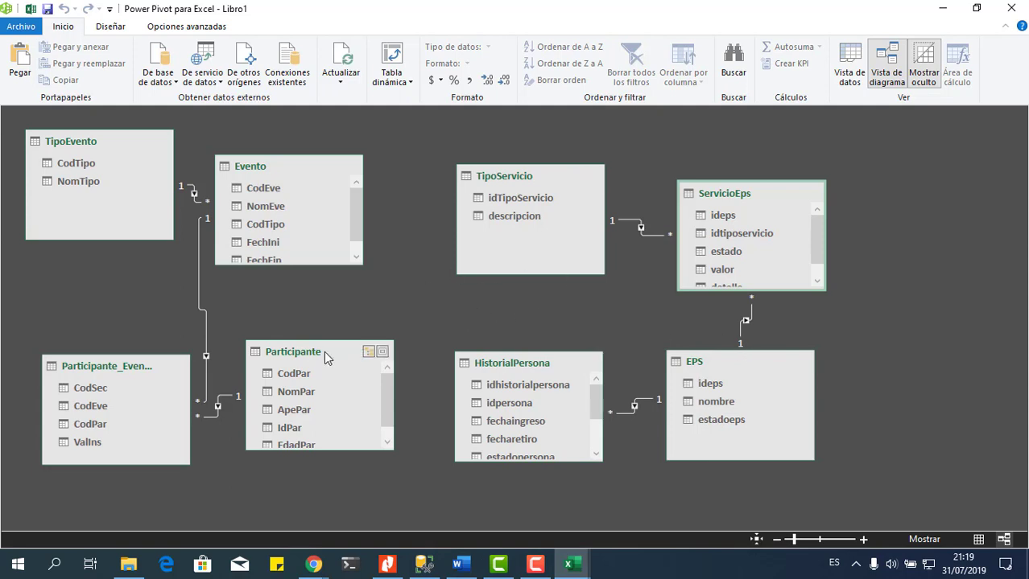
# Step: Move the Participante and HistorialPersona tables up and lengthen both boxes until all their fields show
pyautogui.moveTo(325, 355); pyautogui.dragTo(320, 307)
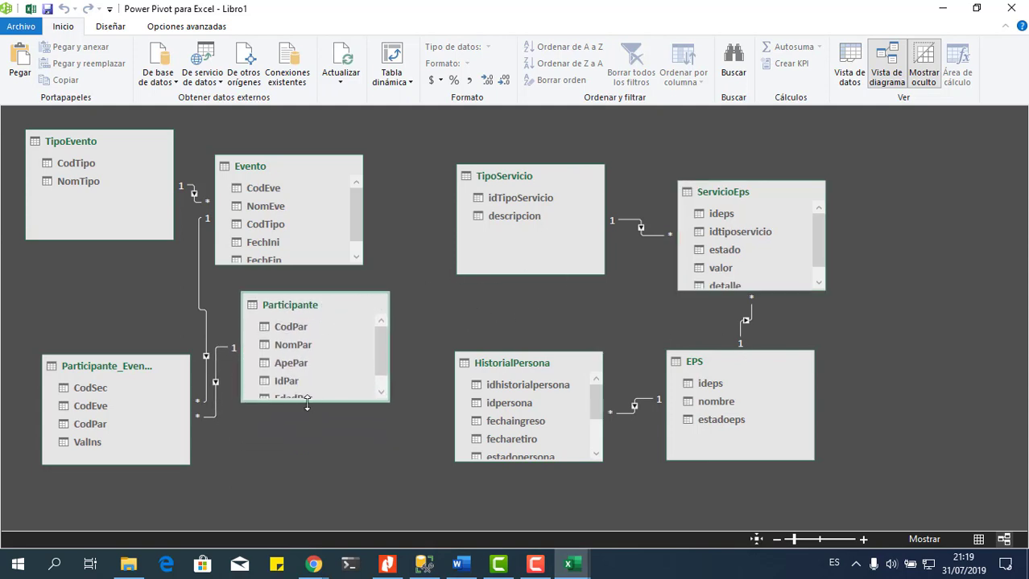
pyautogui.moveTo(307, 400); pyautogui.dragTo(307, 477)
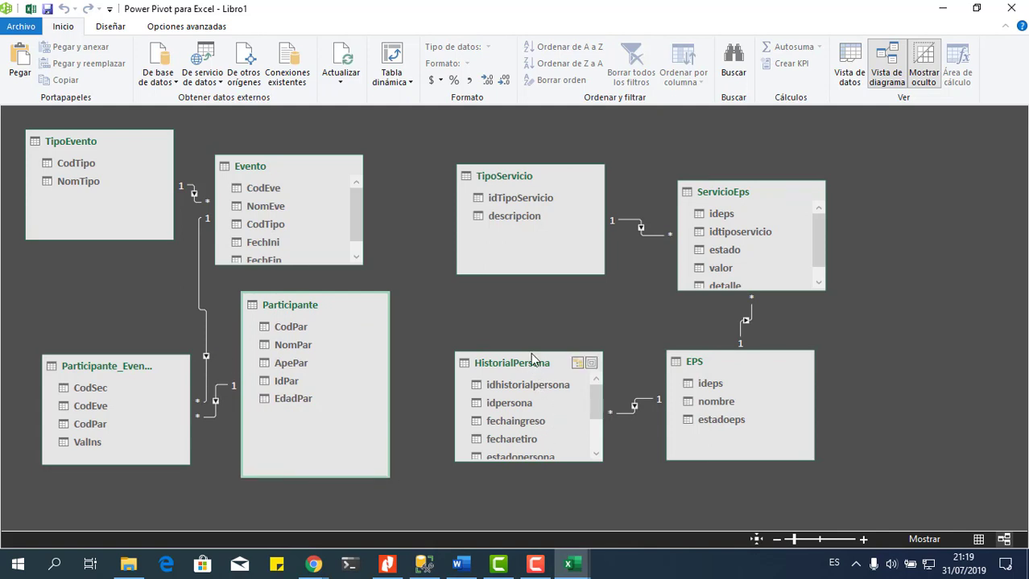
pyautogui.moveTo(532, 359); pyautogui.dragTo(530, 308)
pyautogui.moveTo(529, 411); pyautogui.dragTo(529, 490)
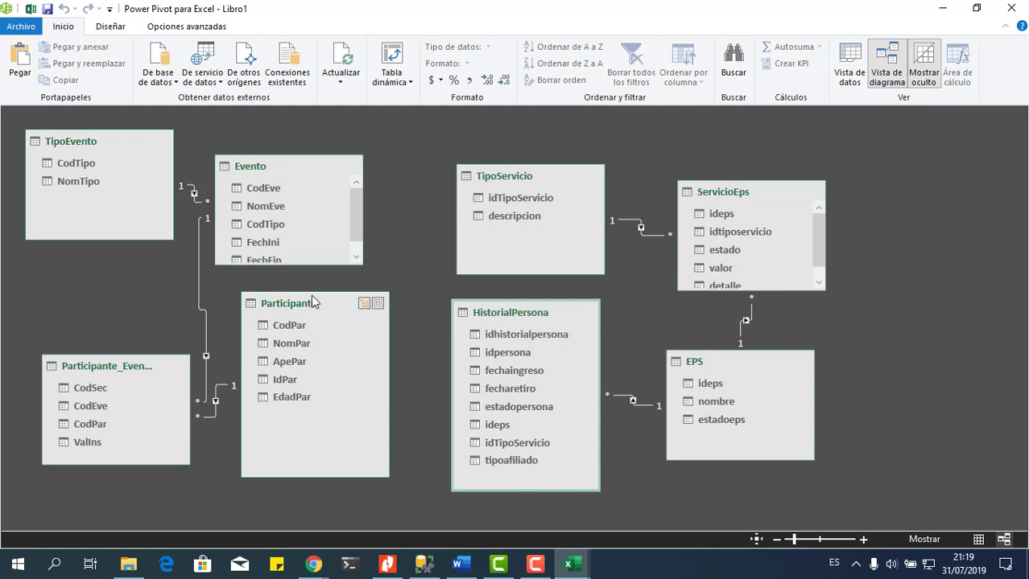
# Step: Start a new relationship in the relationship manager with the IdPar column of Participante as its first side
pyautogui.click(112, 27)
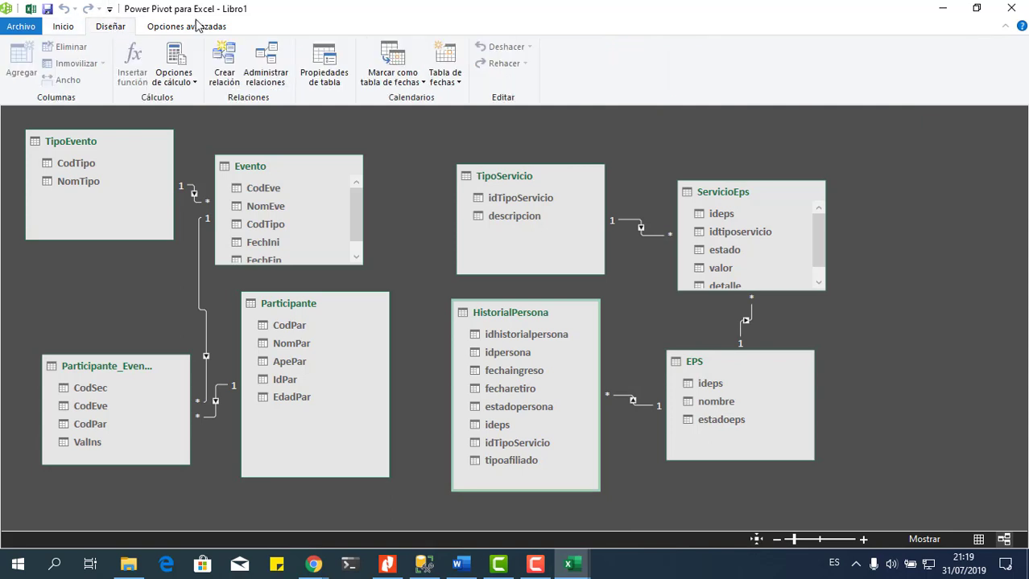
pyautogui.click(266, 74)
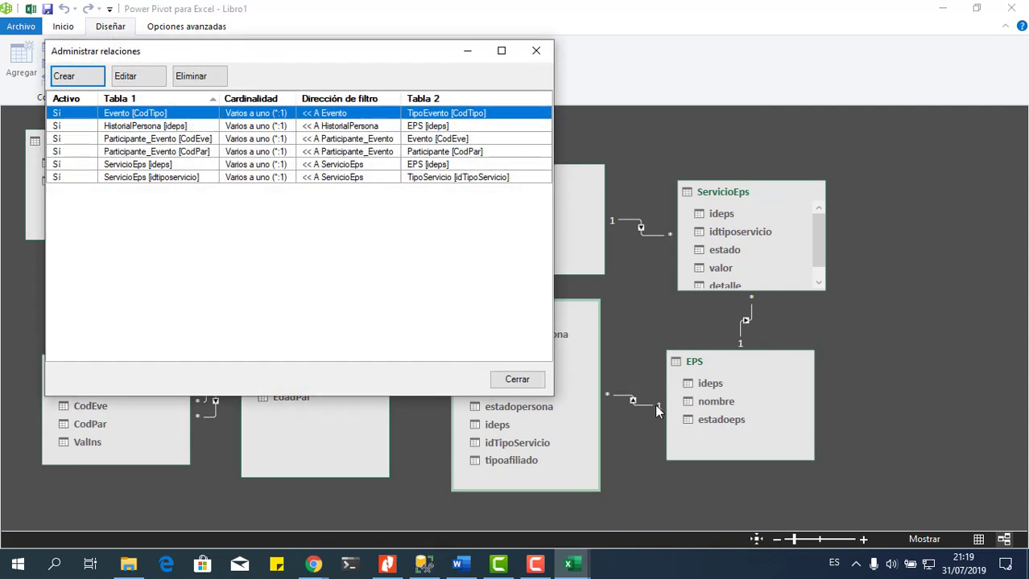
pyautogui.click(80, 77)
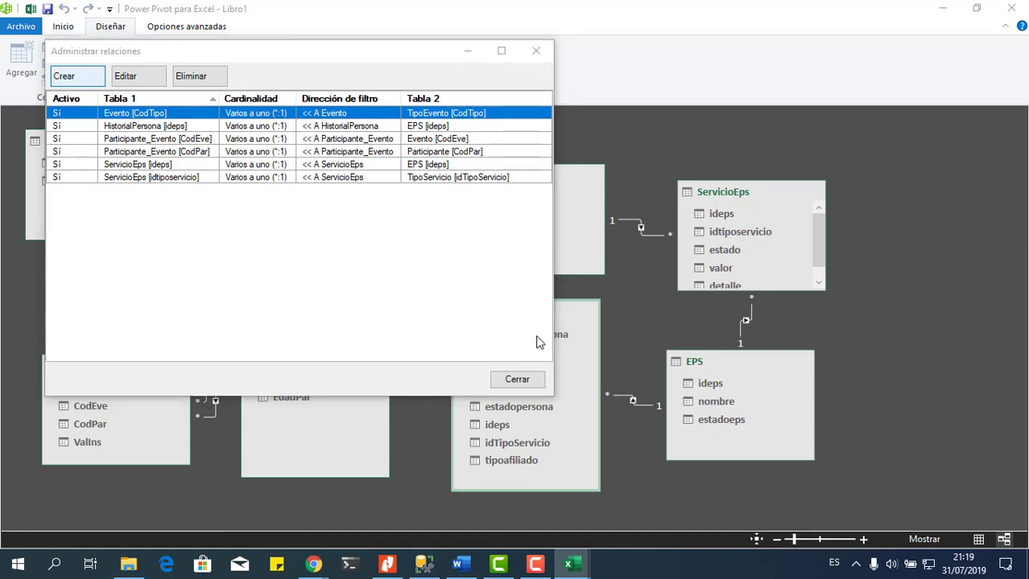
pyautogui.click(494, 164)
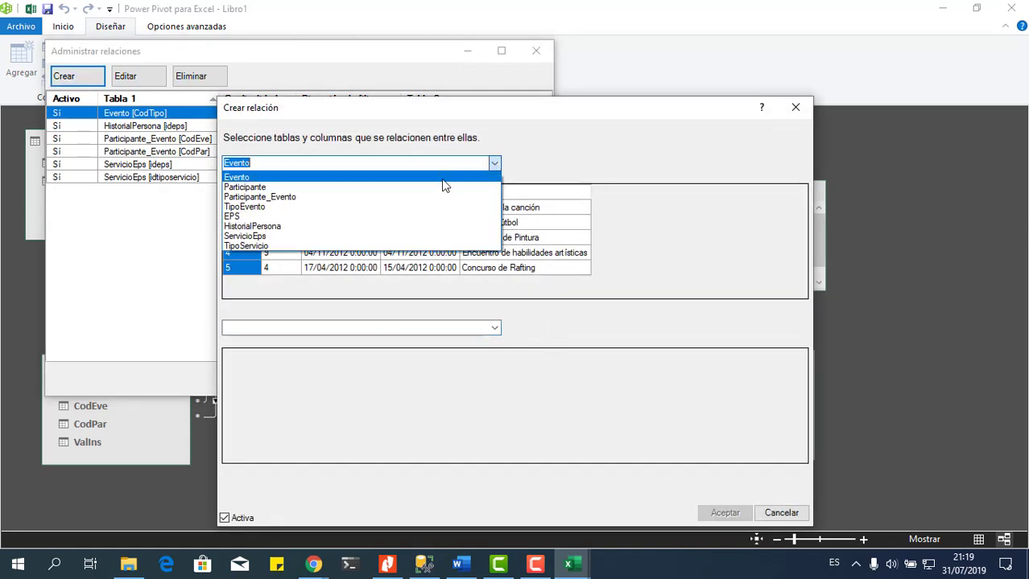
pyautogui.click(278, 188)
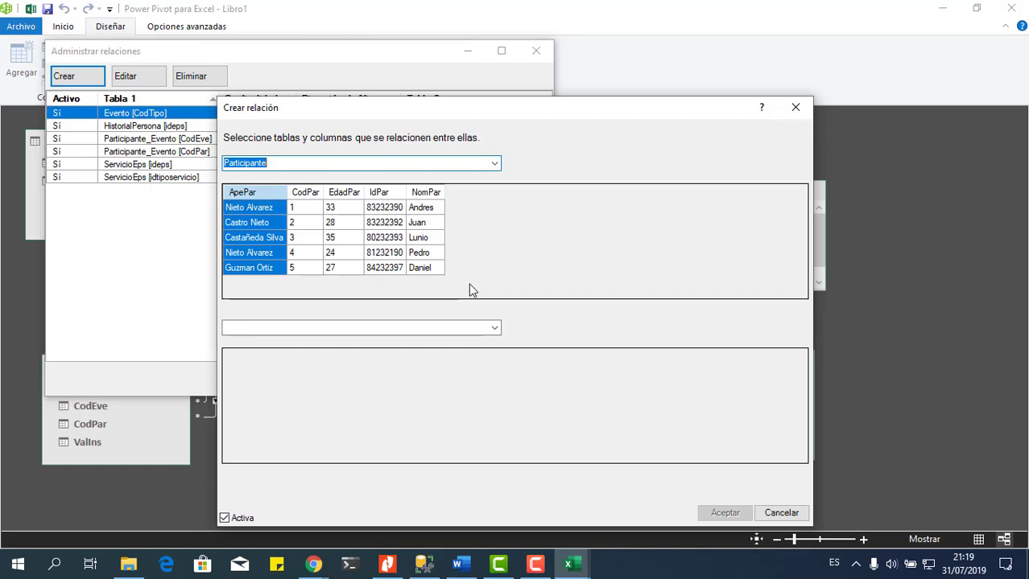
pyautogui.click(379, 193)
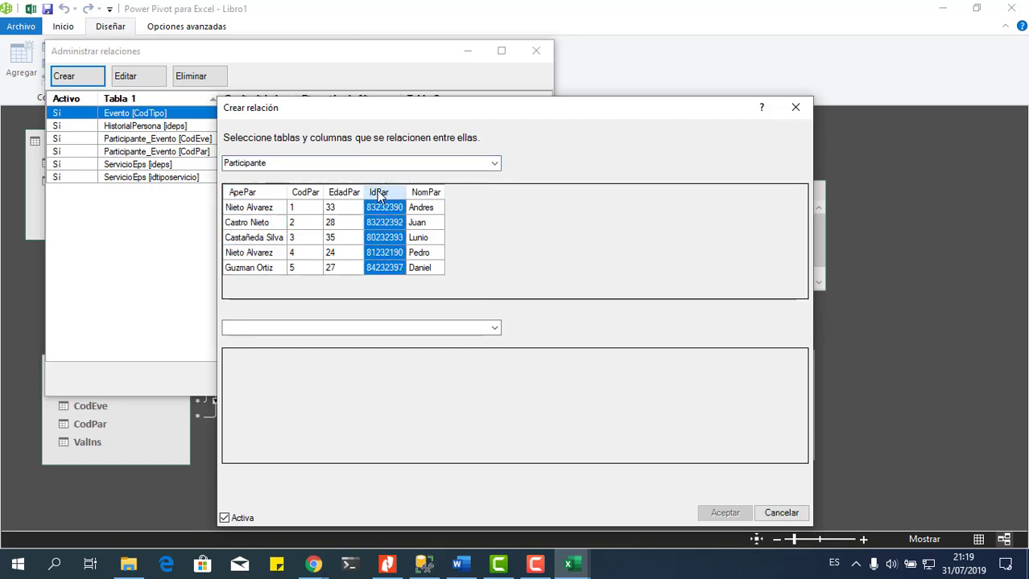
# Step: Create the relationship to the idpersona column of HistorialPersona and move the relationship manager away from the linked tables
pyautogui.click(494, 328)
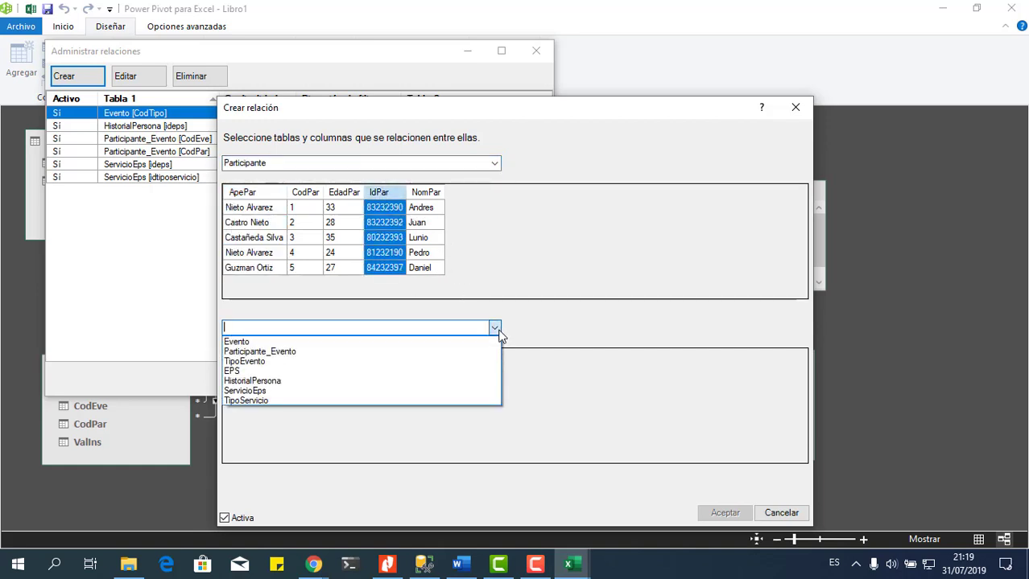
pyautogui.click(266, 381)
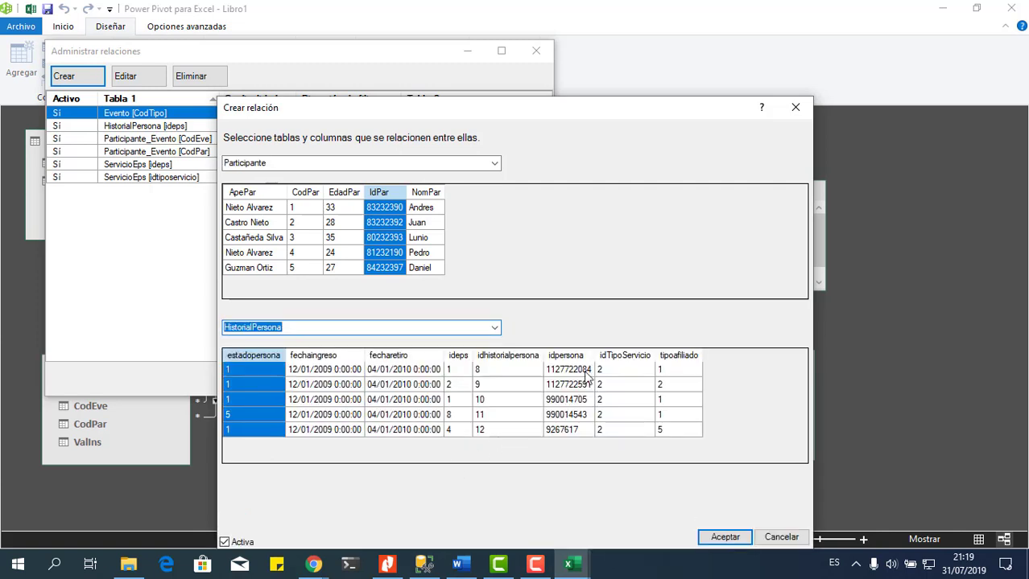
pyautogui.click(568, 358)
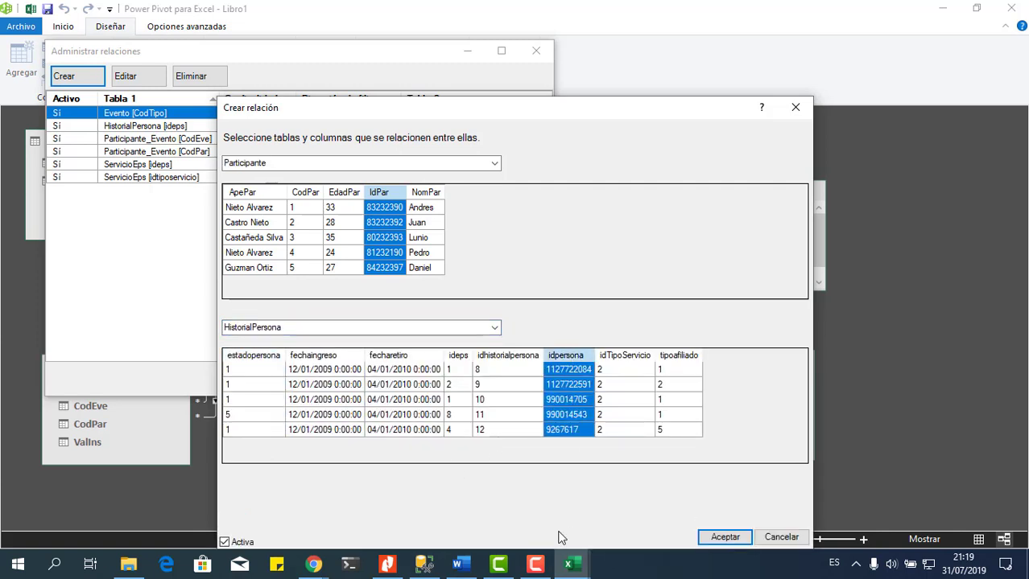
pyautogui.click(724, 537)
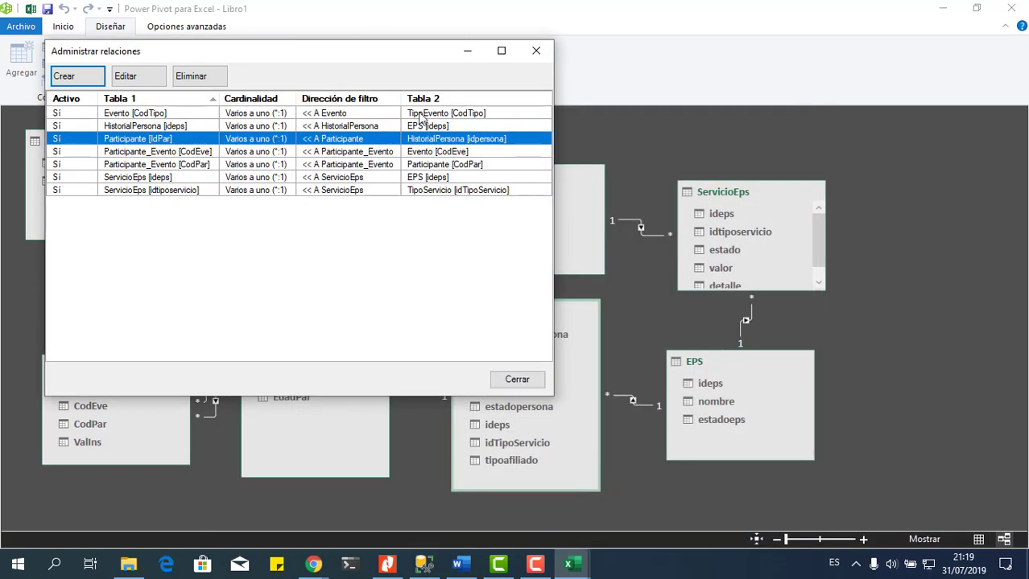
pyautogui.moveTo(387, 61); pyautogui.dragTo(904, 299)
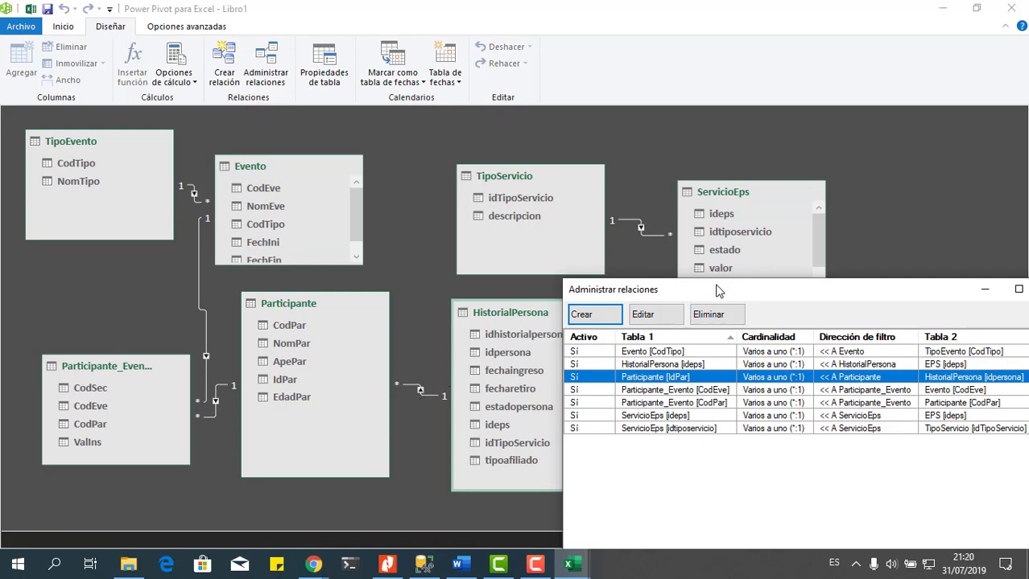
pyautogui.moveTo(718, 292); pyautogui.dragTo(753, 130)
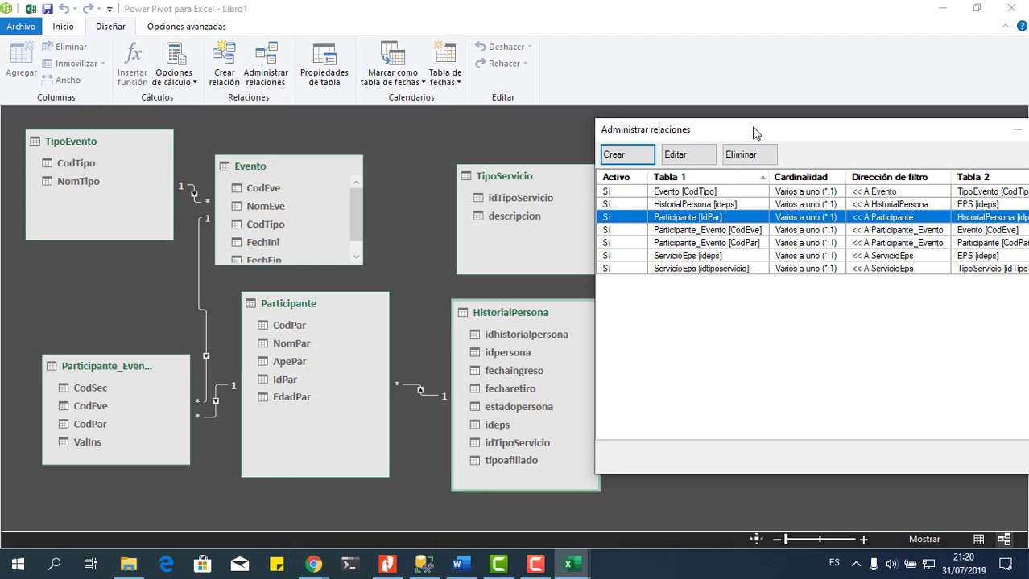
# Step: Create a relationship between the idTipoServicio column of TipoServicio and the idTipoServicio column of HistorialPersona
pyautogui.moveTo(755, 133); pyautogui.dragTo(296, 47)
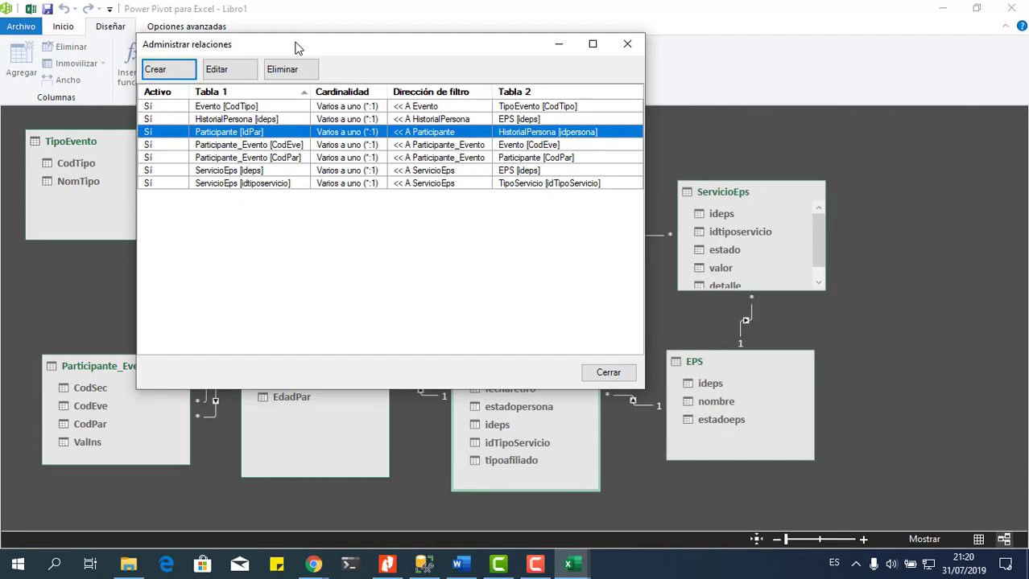
pyautogui.click(165, 73)
pyautogui.click(493, 163)
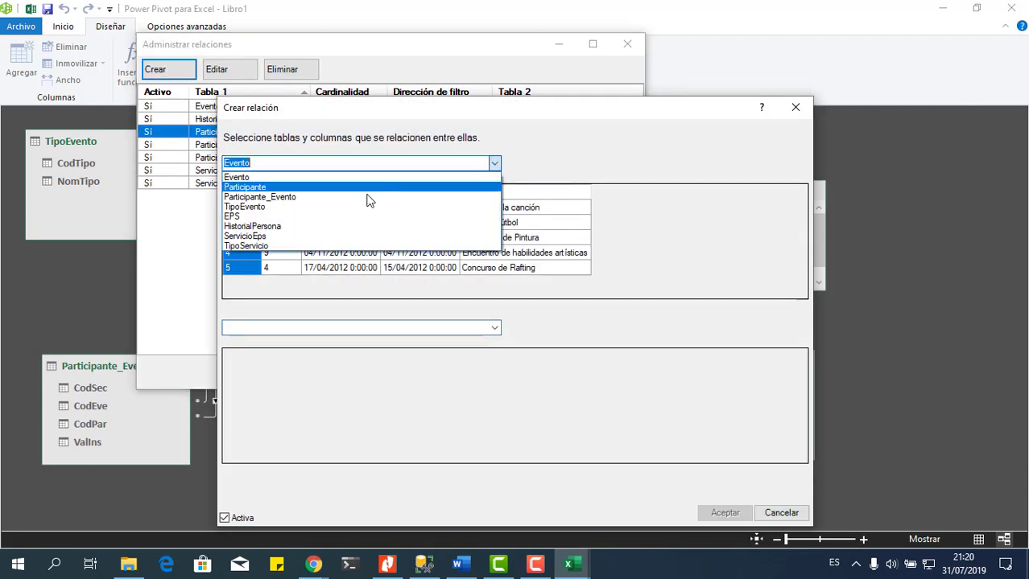
pyautogui.click(403, 245)
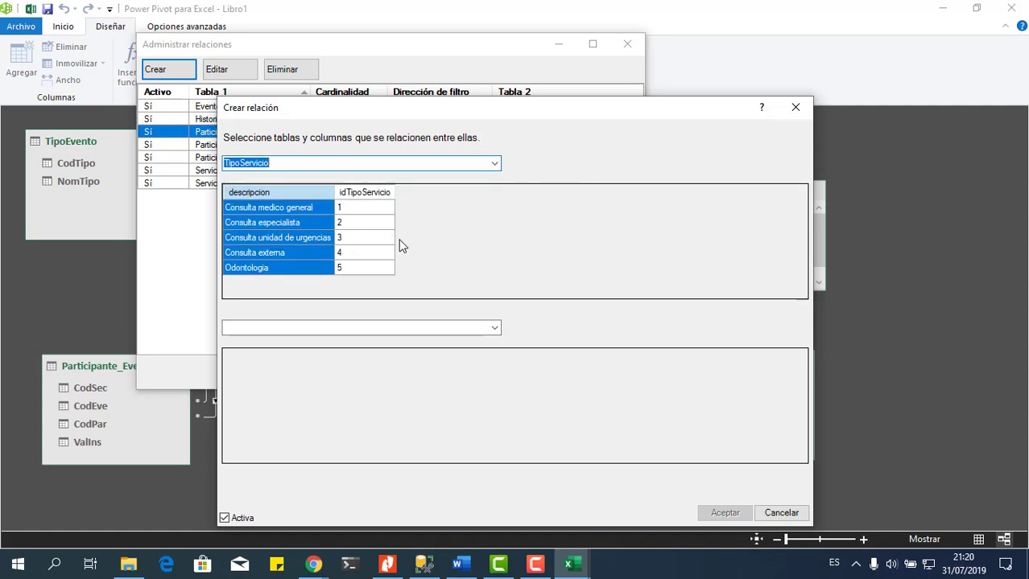
pyautogui.click(374, 208)
pyautogui.click(494, 328)
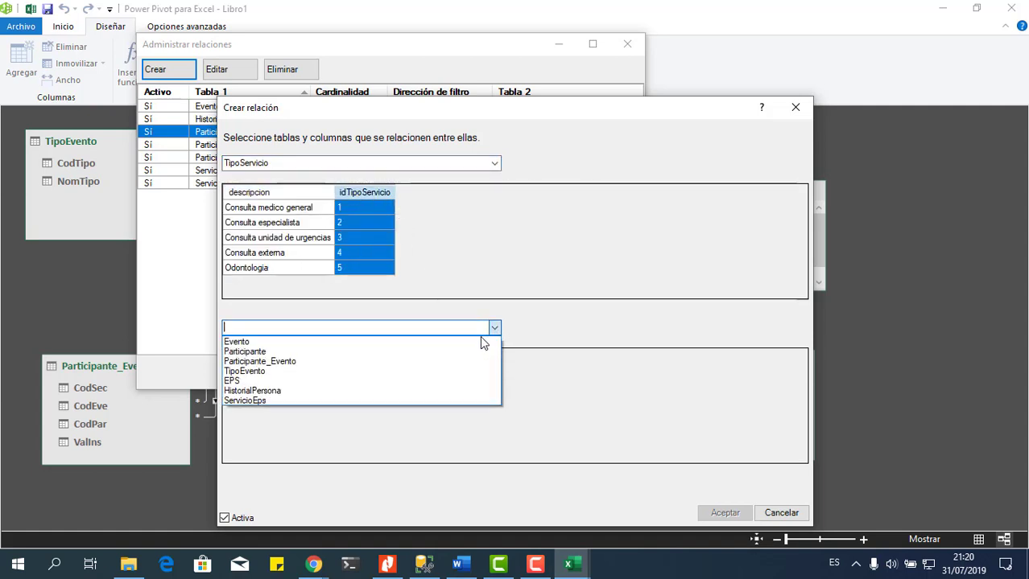
pyautogui.click(337, 391)
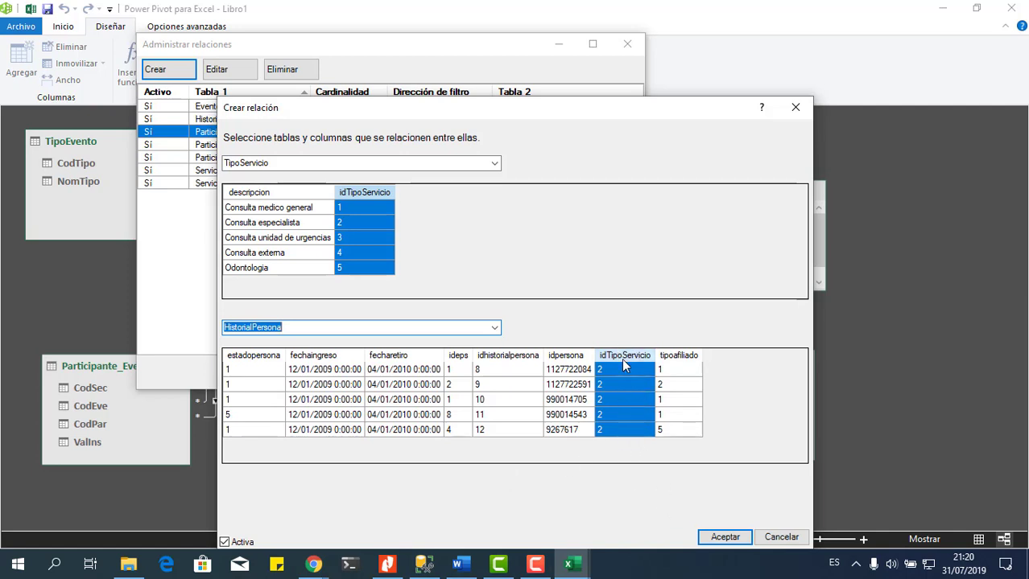
pyautogui.click(716, 535)
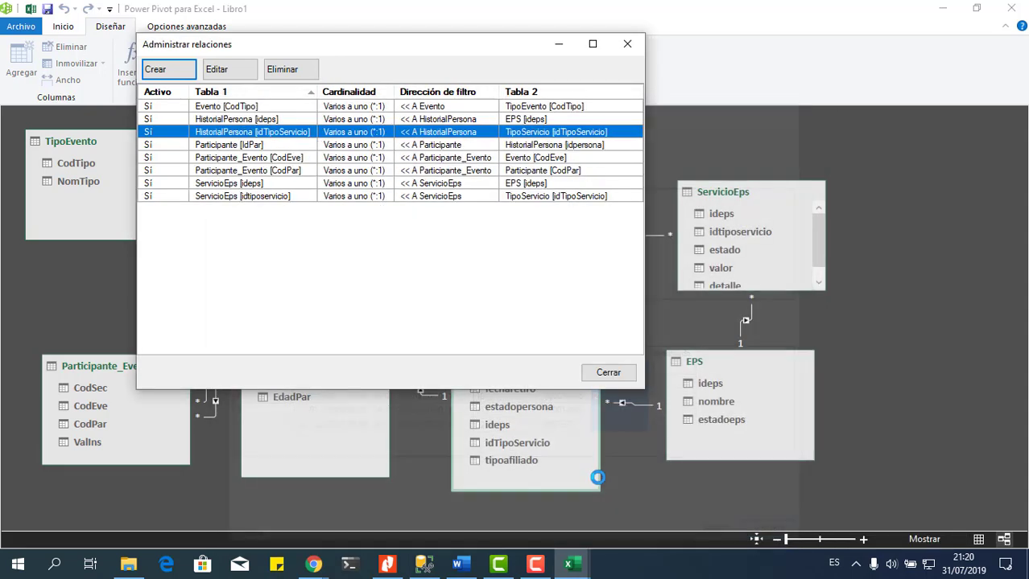
# Step: Close the relationship manager, move the ServicioEps table up in the diagram and lengthen its box until all its fields show
pyautogui.click(621, 371)
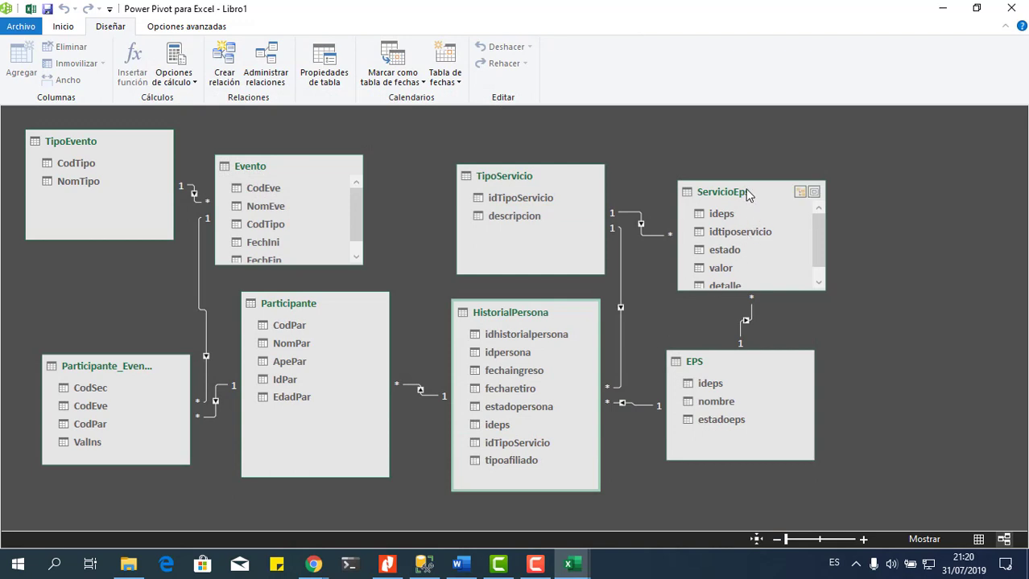
pyautogui.moveTo(747, 191); pyautogui.dragTo(756, 149)
pyautogui.moveTo(805, 247); pyautogui.dragTo(804, 268)
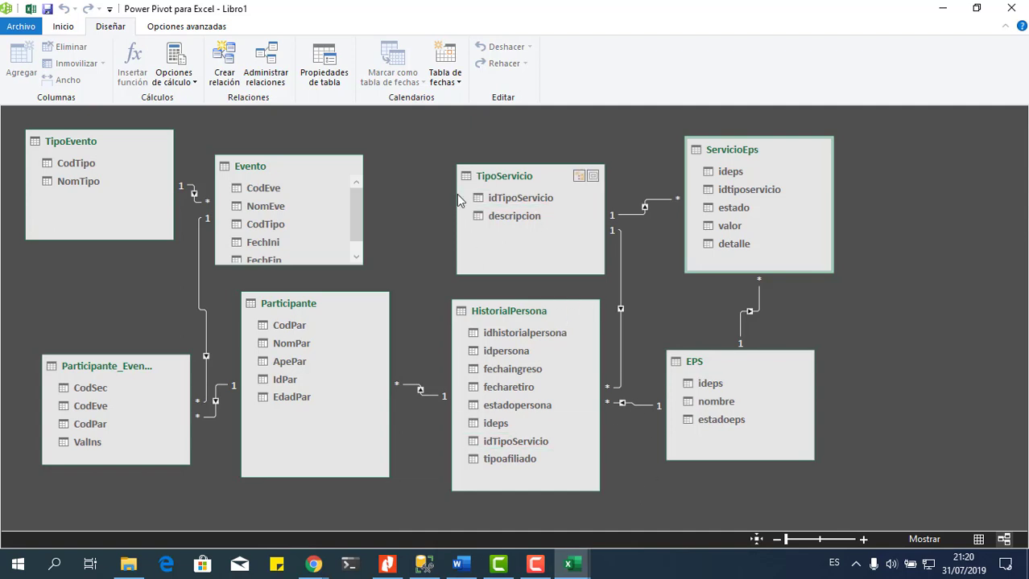
# Step: Create a pivot table from the data model on the existing worksheet Hoja1, starting at cell A6
pyautogui.click(63, 28)
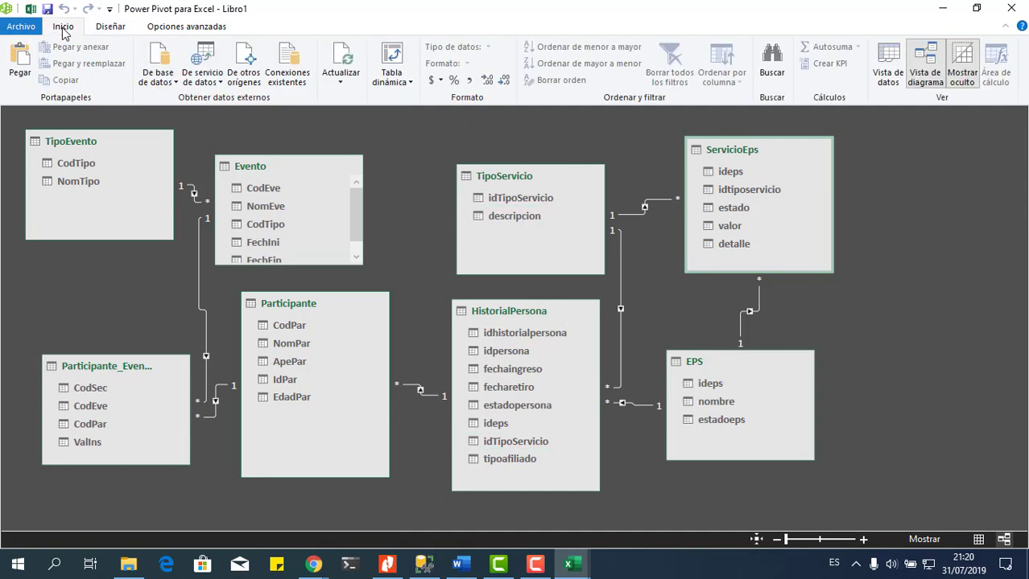
pyautogui.click(406, 81)
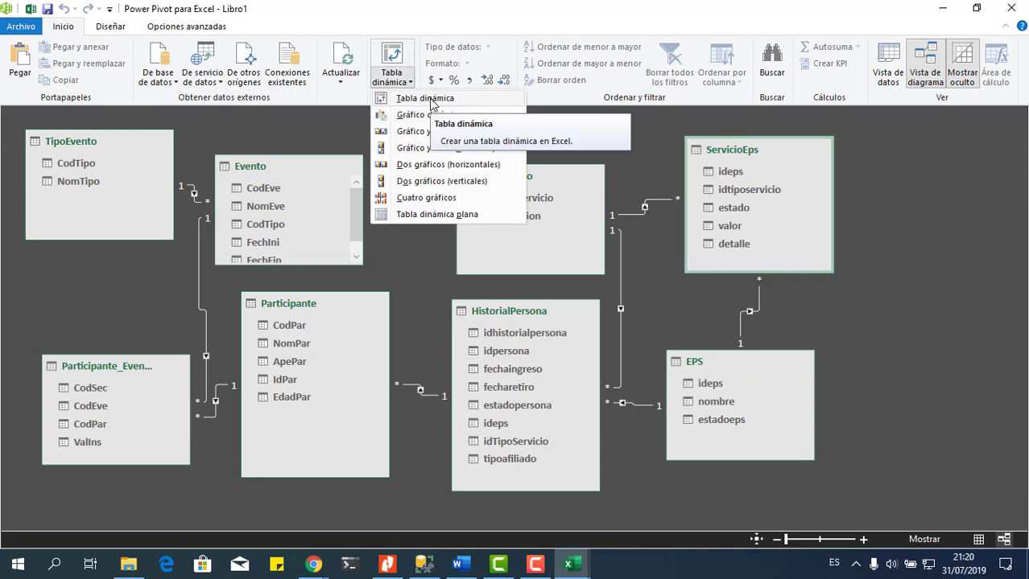
pyautogui.click(432, 99)
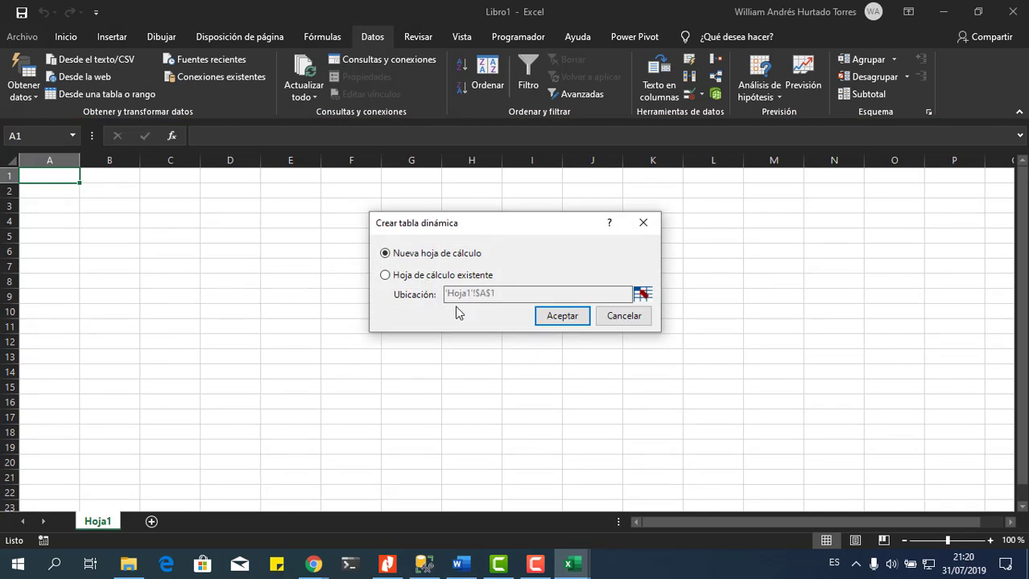
pyautogui.click(477, 277)
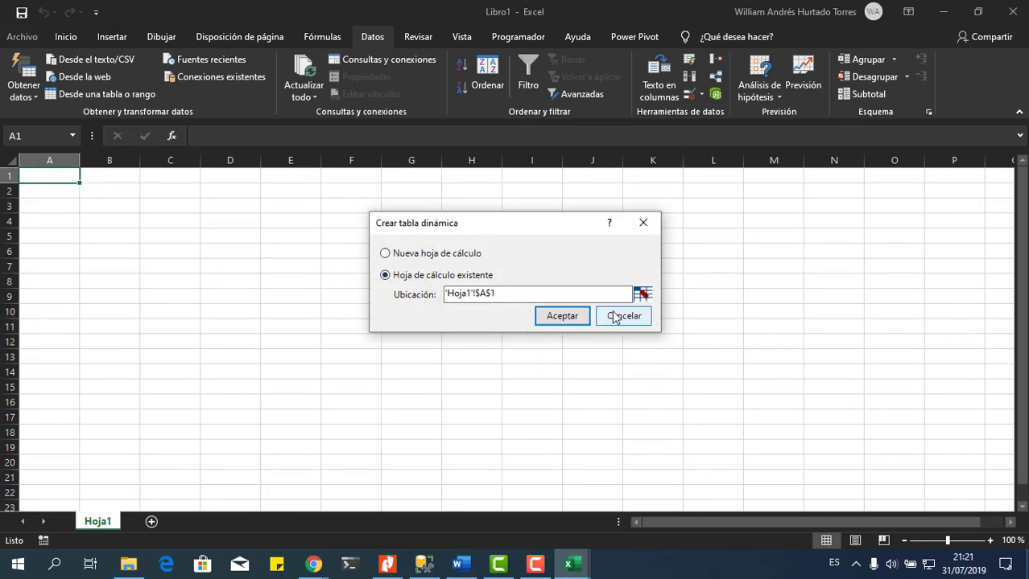
pyautogui.click(642, 294)
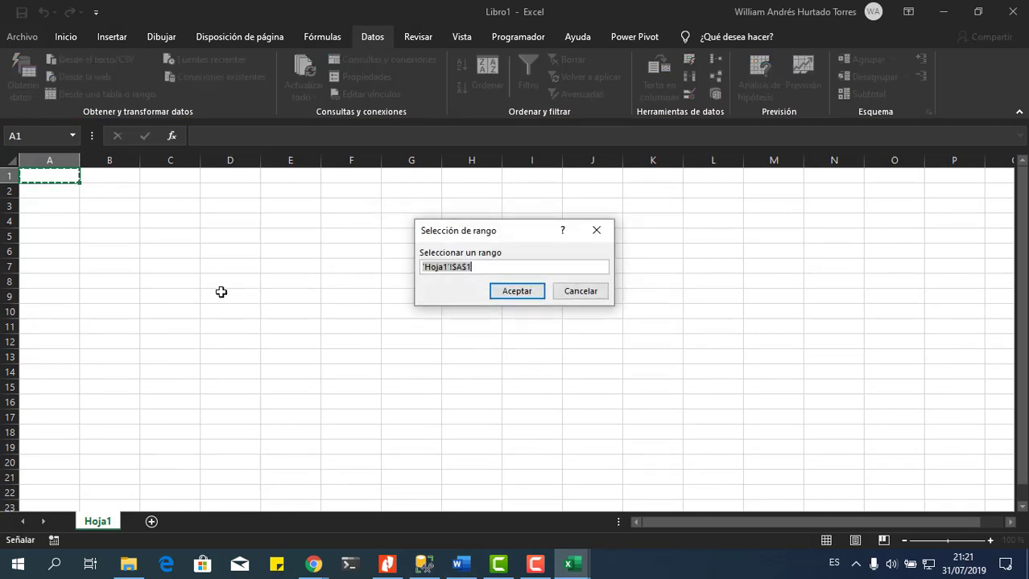
pyautogui.click(65, 252)
pyautogui.click(518, 292)
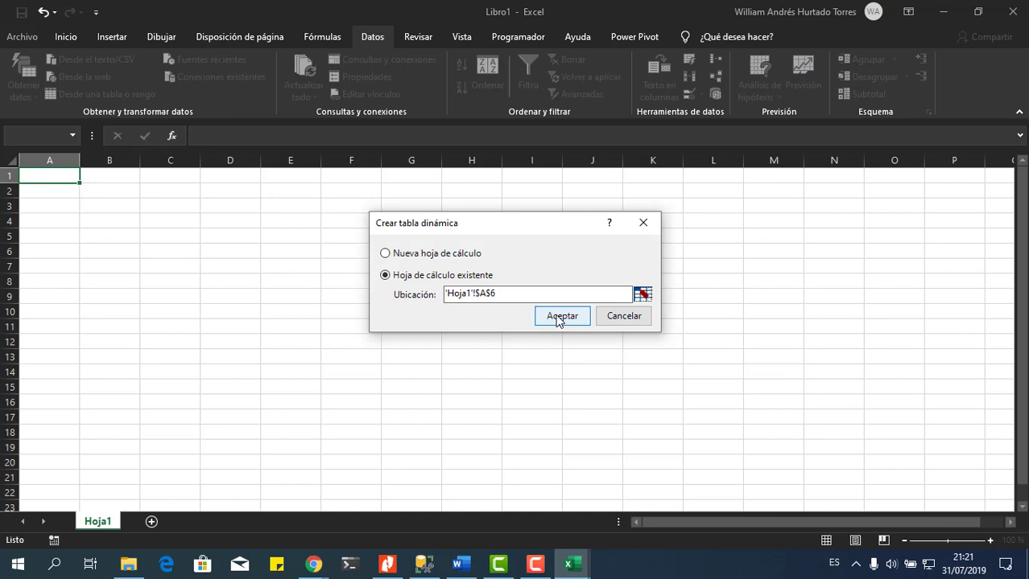
pyautogui.click(558, 318)
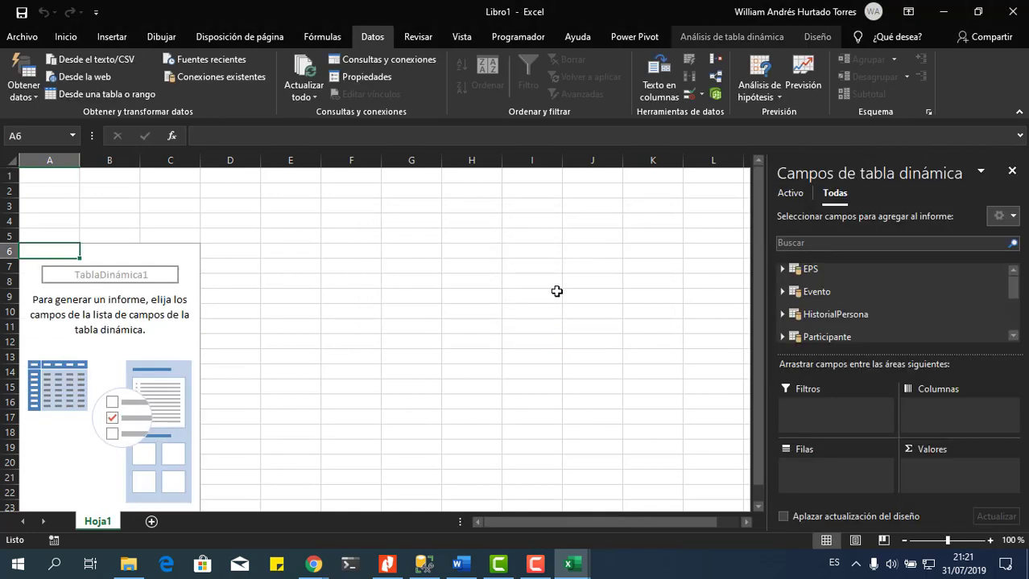
# Step: Look at the EPS table in the pivot field list and check the requirements in the estudio_caso_2 PDF
pyautogui.scroll(-1, 589, 241)
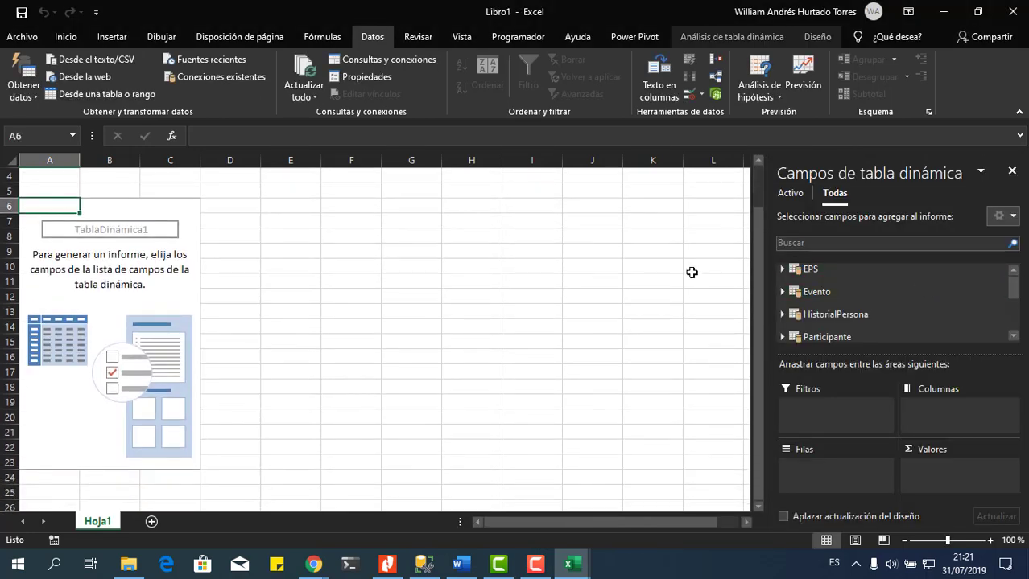
pyautogui.click(783, 270)
pyautogui.click(783, 270)
pyautogui.click(389, 566)
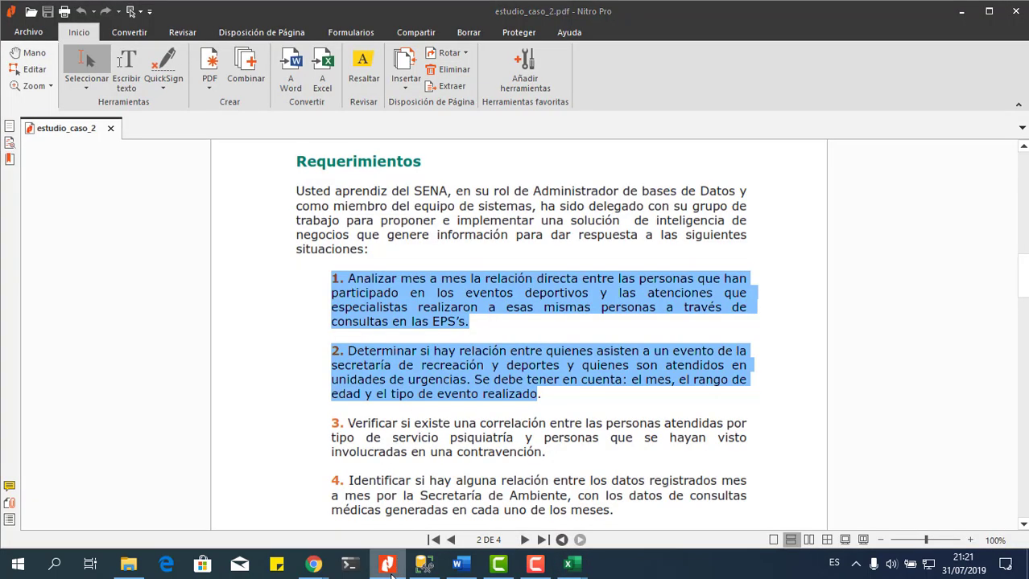
pyautogui.hotkey('alt', 'Tab')
# Step: Add the fechaingreso field of HistorialPersona as pivot columns and group its dates by months and years
pyautogui.click(783, 317)
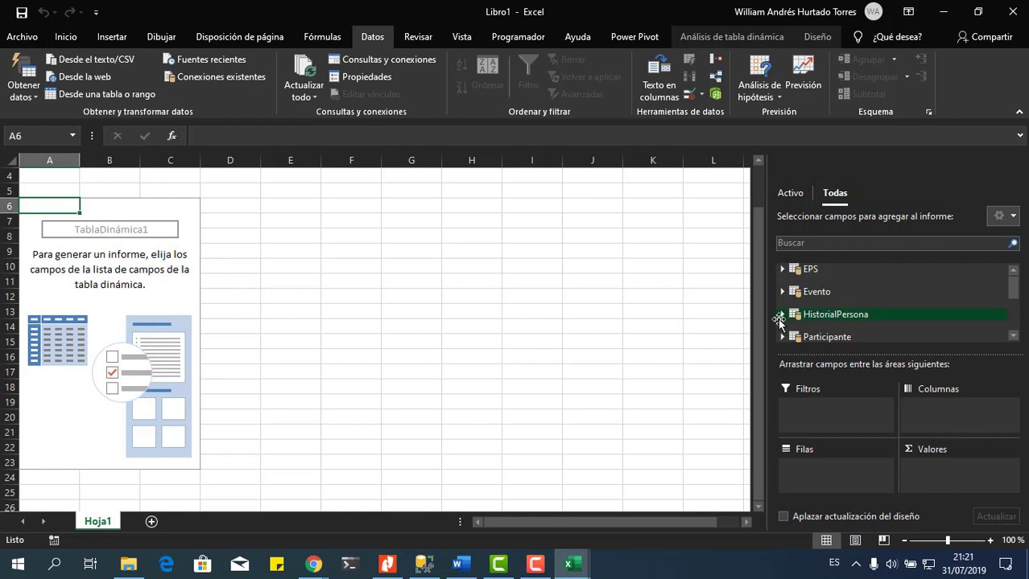
pyautogui.moveTo(858, 321); pyautogui.dragTo(471, 348)
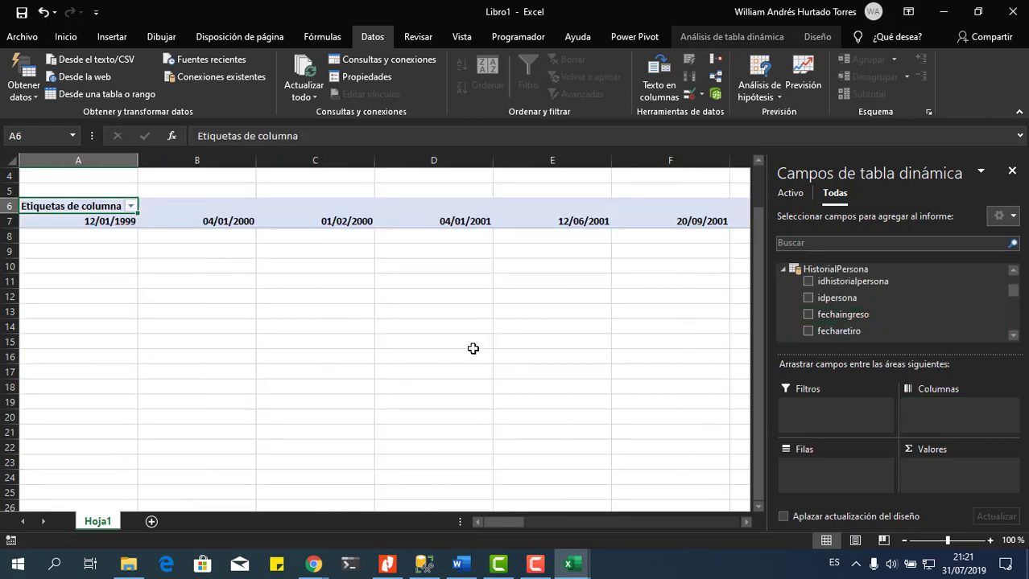
pyautogui.click(110, 222)
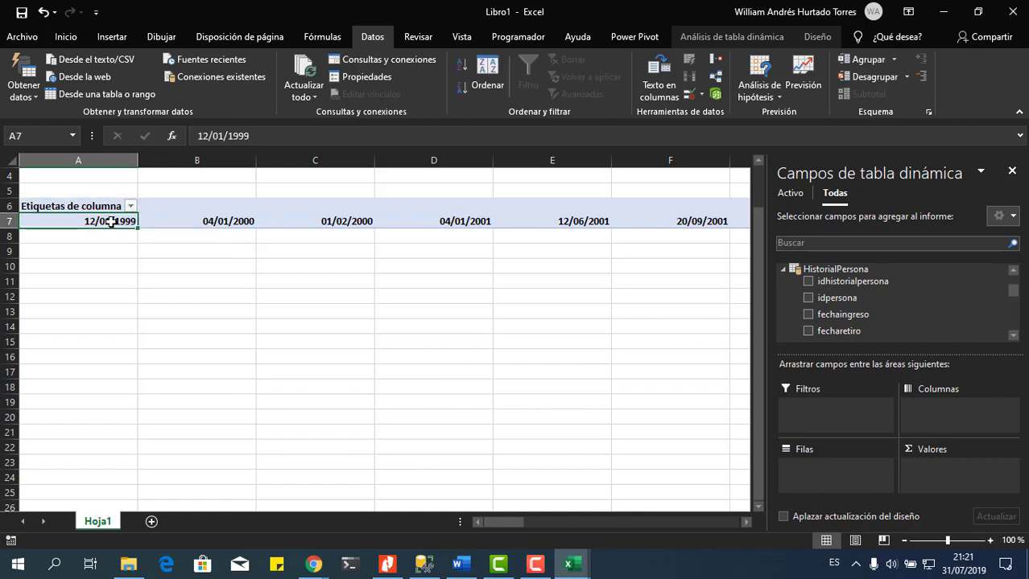
pyautogui.rightClick(112, 225)
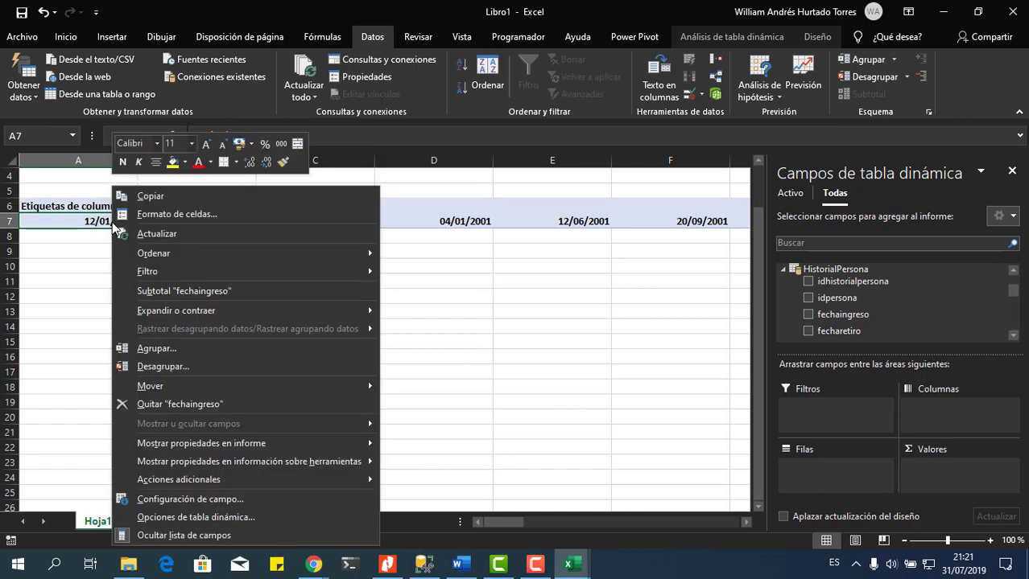
pyautogui.click(156, 349)
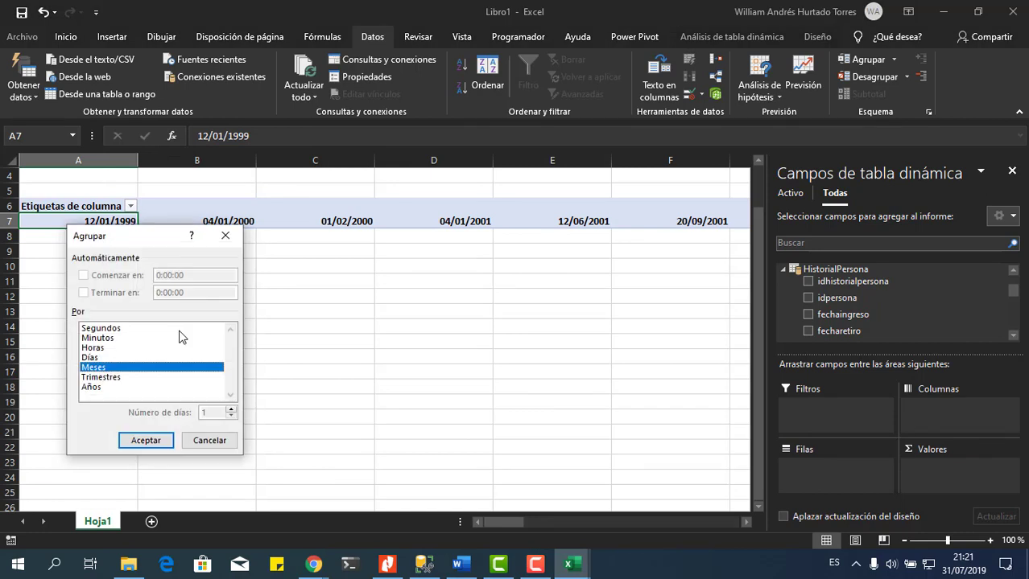
pyautogui.click(95, 391)
pyautogui.click(145, 440)
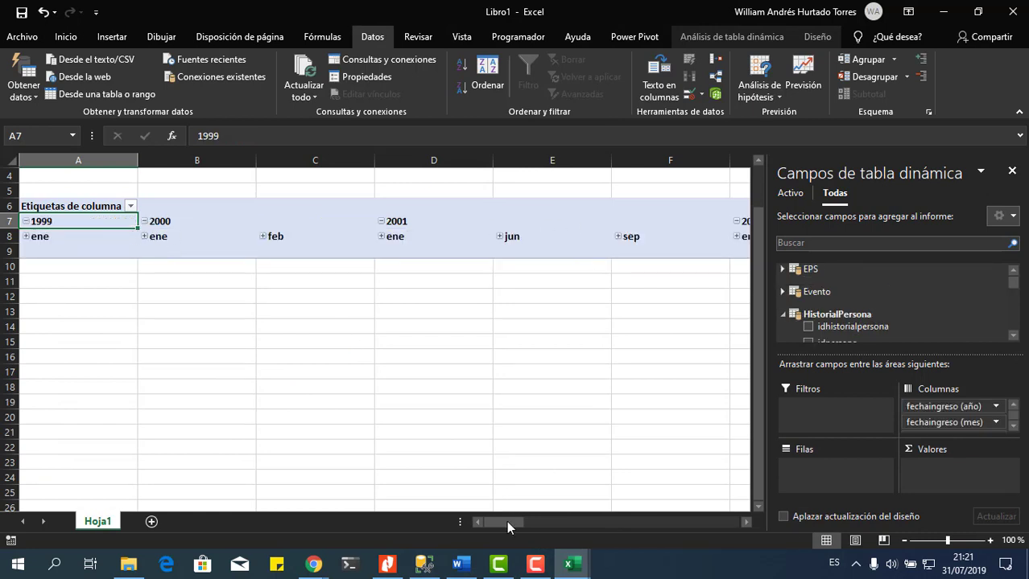
# Step: Reread the requirements in the estudio_caso_2 PDF, return to Excel and add the nombre field of EPS as pivot rows
pyautogui.click(316, 572)
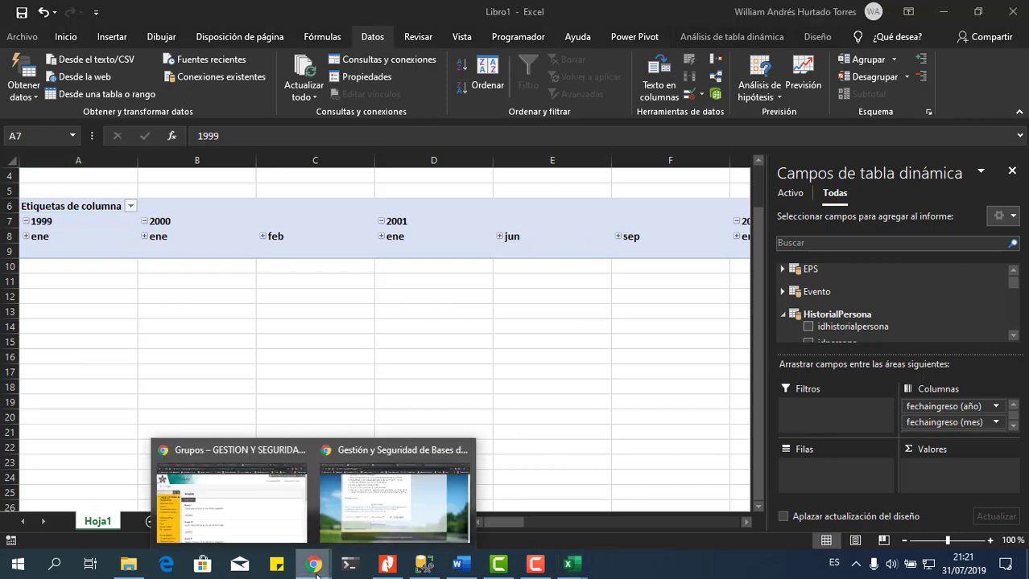
pyautogui.click(387, 564)
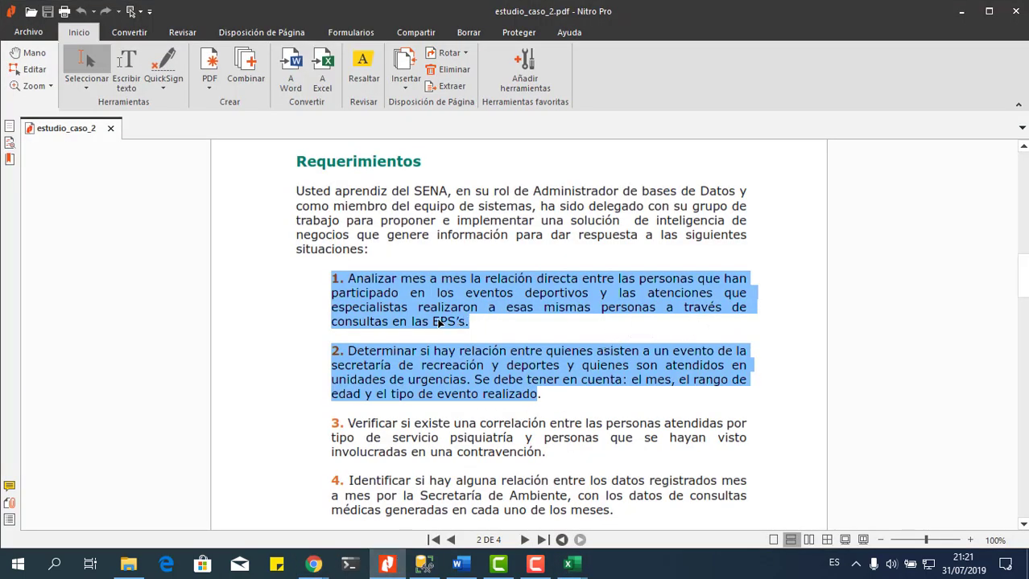
pyautogui.click(387, 564)
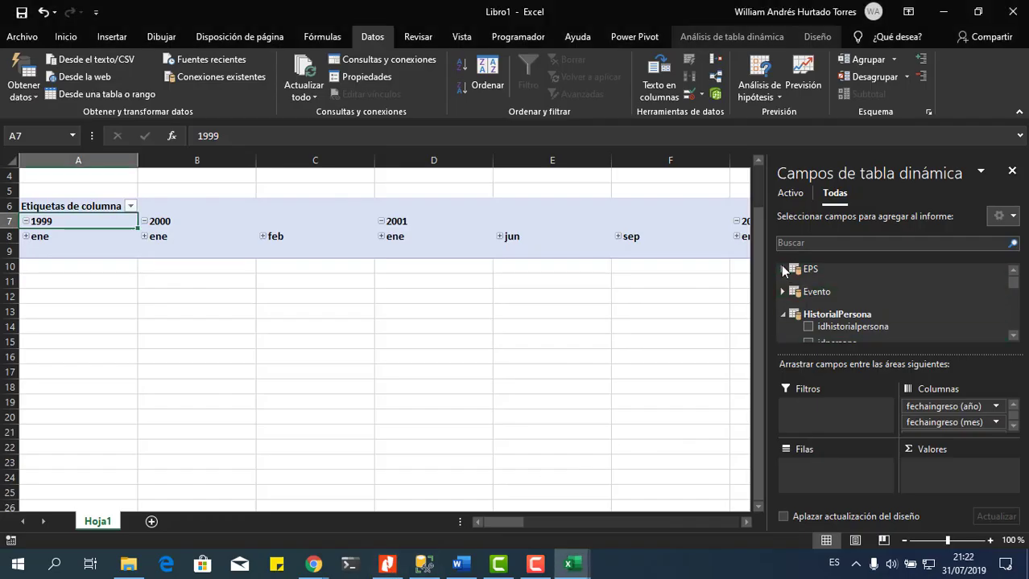
pyautogui.click(782, 269)
pyautogui.moveTo(839, 297); pyautogui.dragTo(827, 475)
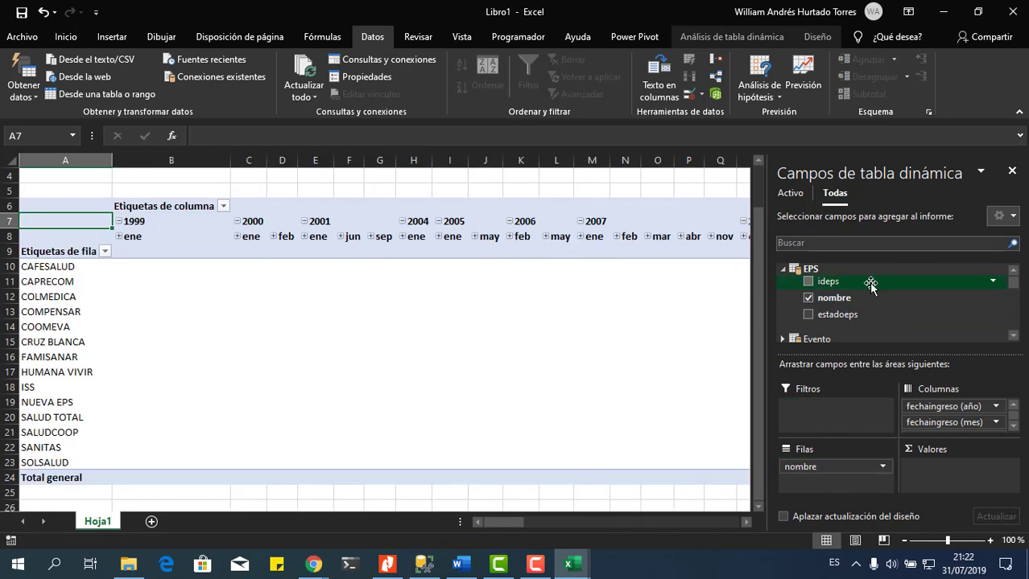
# Step: Add the IdPar field of Participante to the pivot values and summarize it by Recuento
pyautogui.scroll(-4, 869, 282)
pyautogui.scroll(-5, 867, 289)
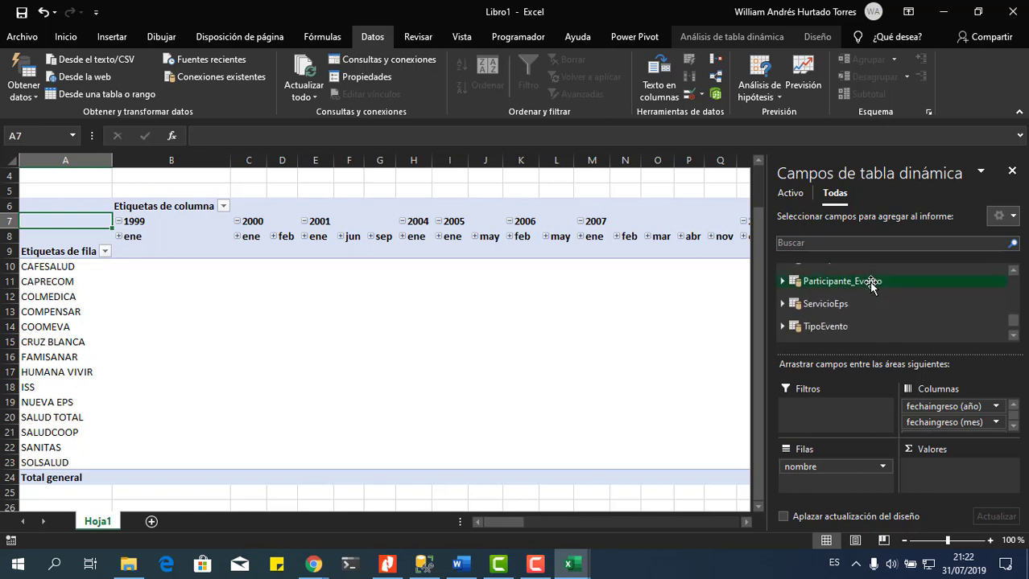
pyautogui.scroll(3, 857, 306)
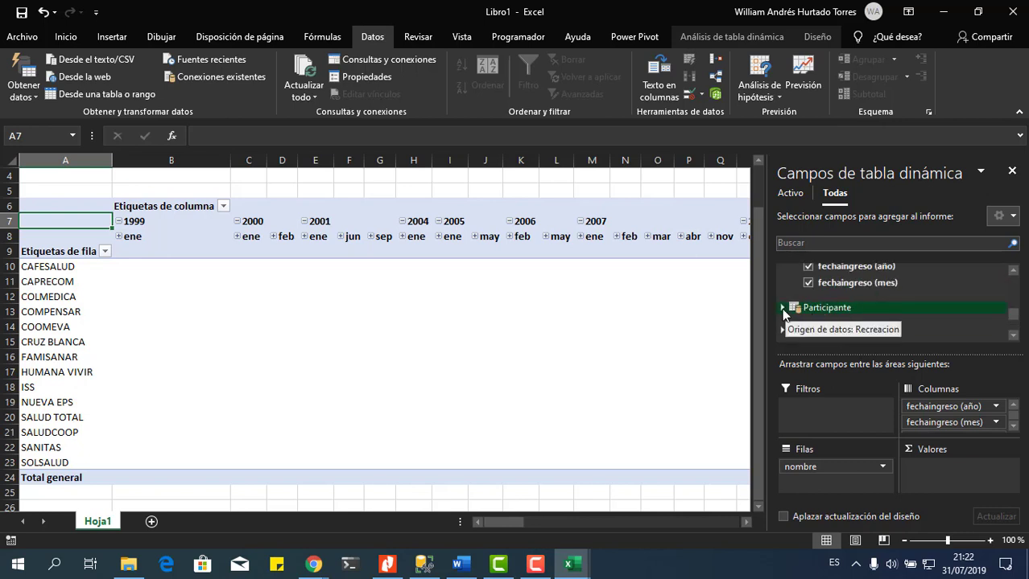
pyautogui.click(824, 308)
pyautogui.moveTo(835, 334); pyautogui.dragTo(925, 491)
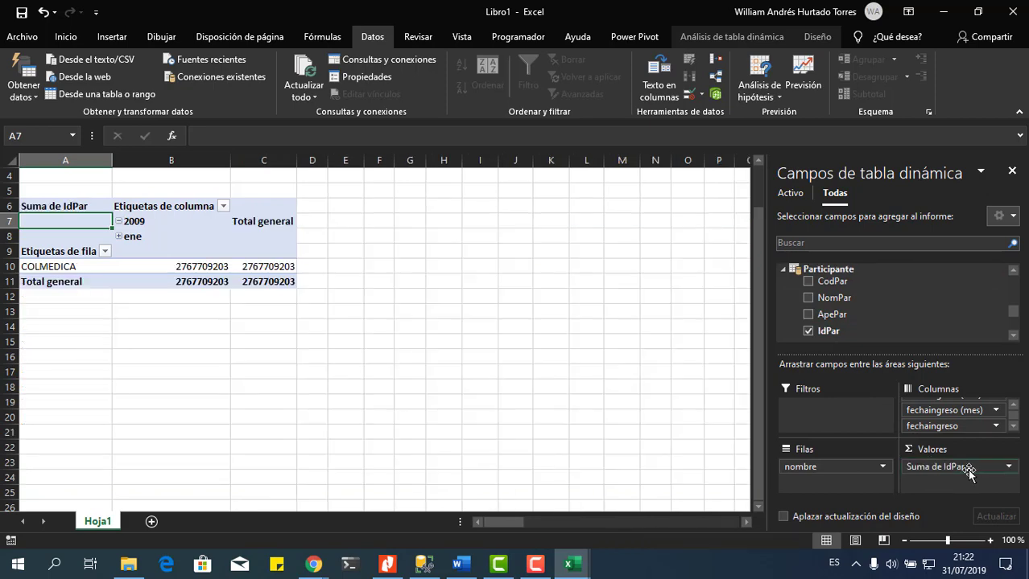
pyautogui.click(965, 467)
pyautogui.click(956, 459)
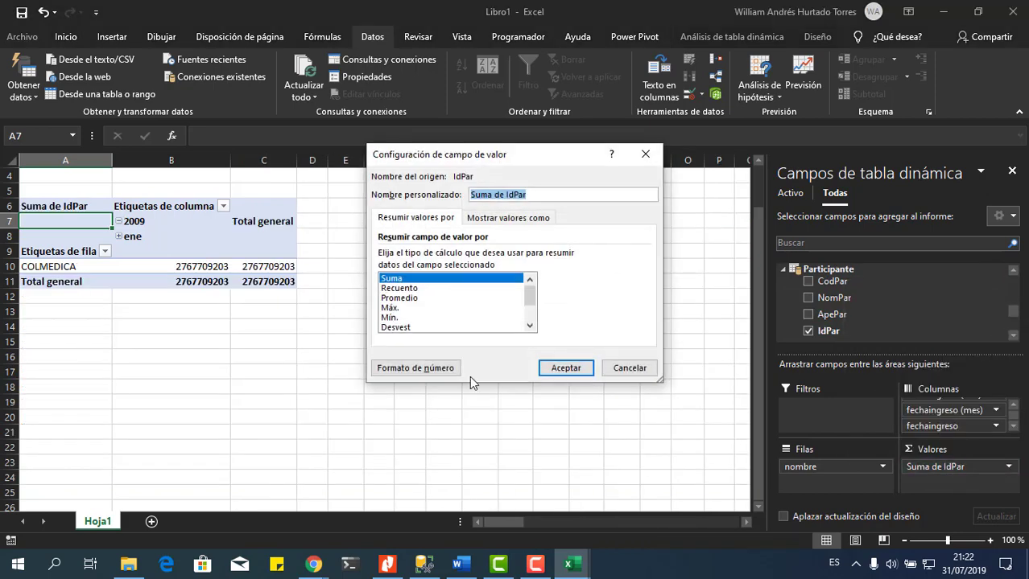
pyautogui.click(400, 288)
pyautogui.click(566, 368)
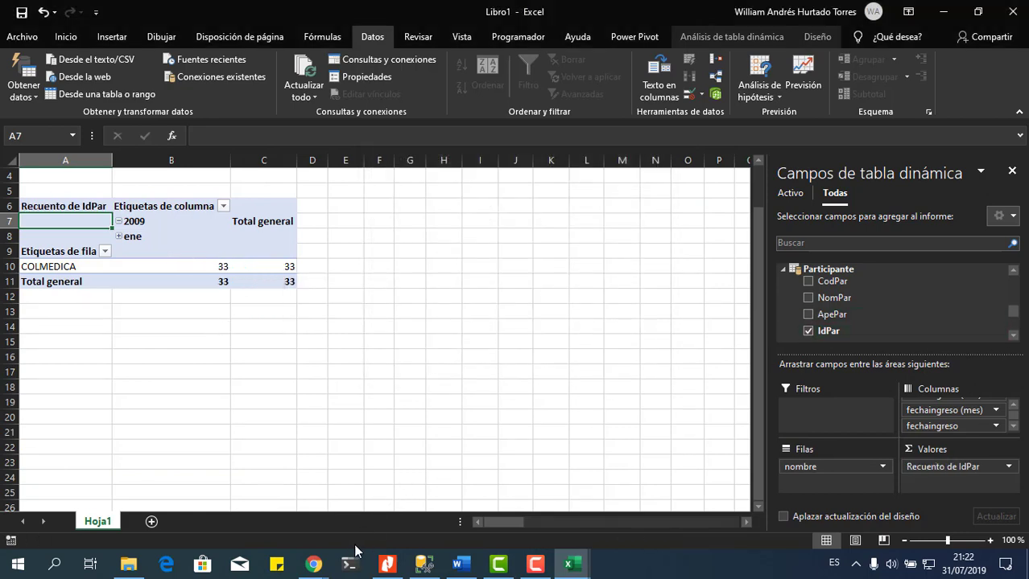
# Step: Check the estudio_caso_2 requirements, add the descripcion field of TipoServicio as a pivot filter in Excel and filter it by Consulta especialista
pyautogui.click(389, 565)
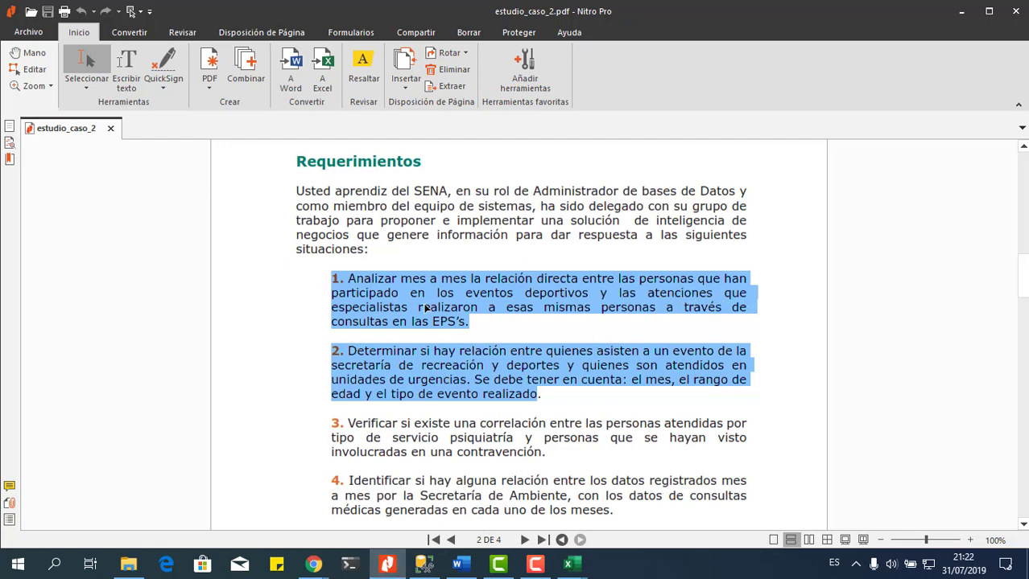
pyautogui.click(570, 565)
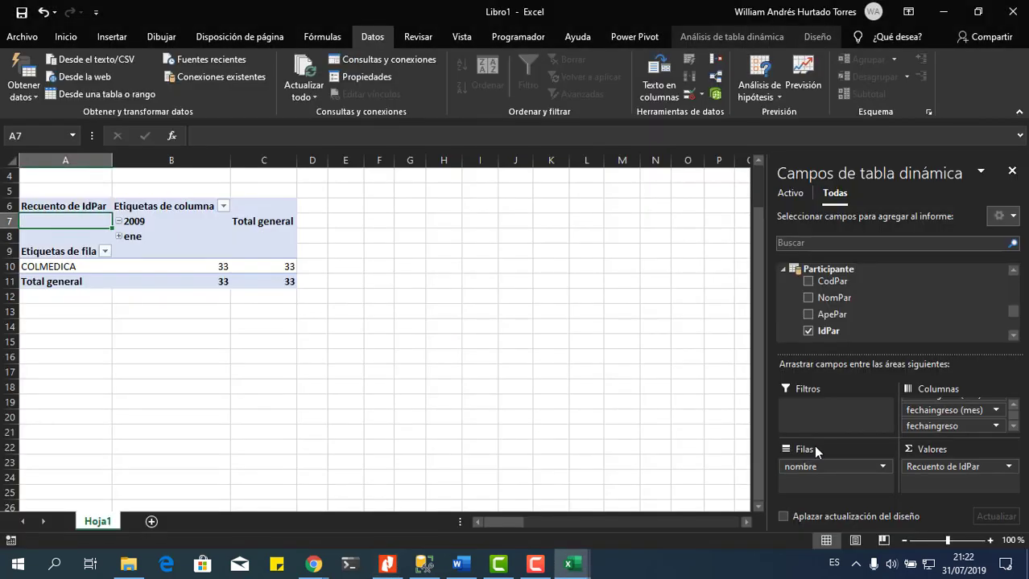
pyautogui.scroll(2, 867, 308)
pyautogui.scroll(-3, 867, 308)
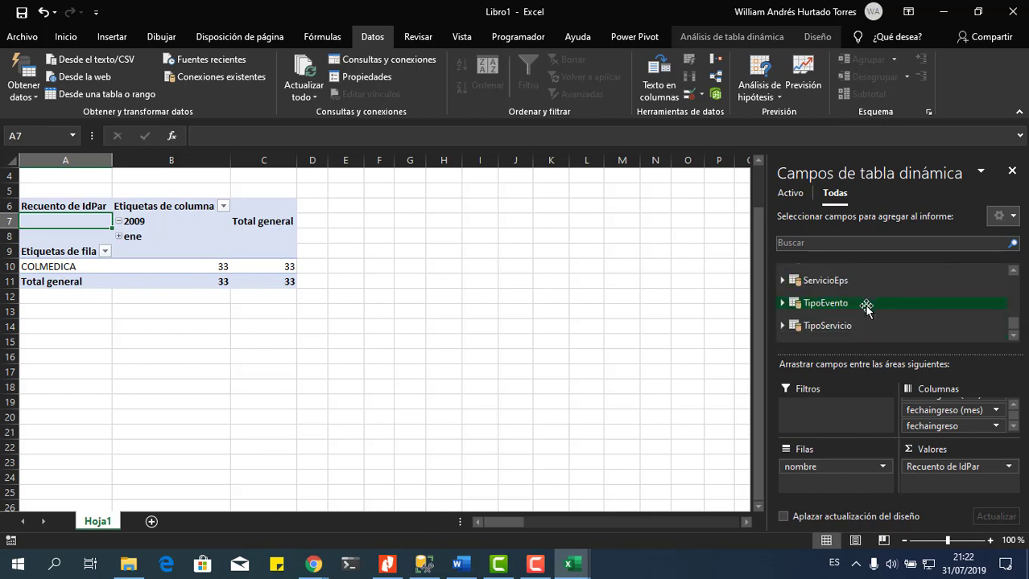
pyautogui.click(782, 326)
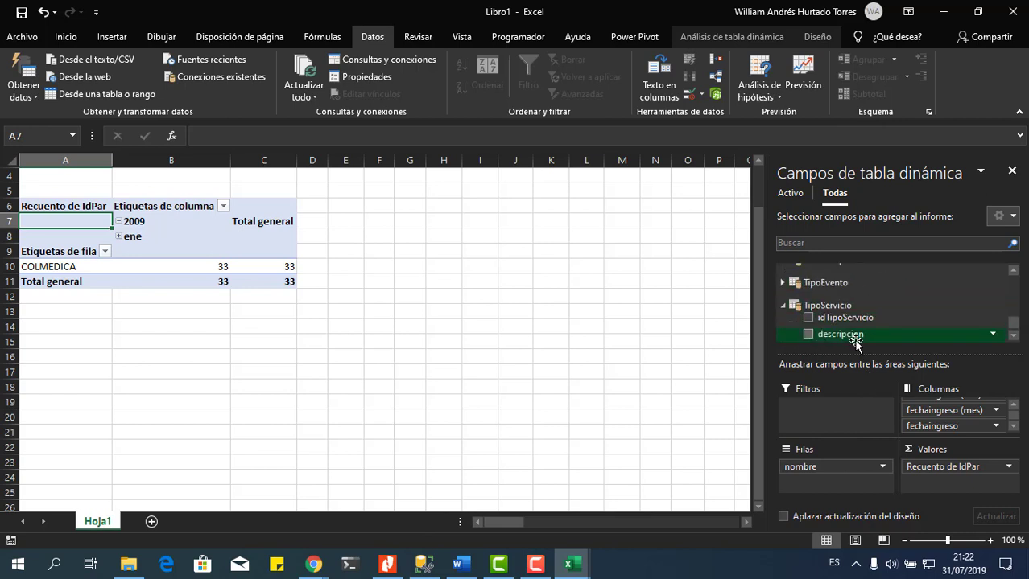
pyautogui.moveTo(851, 336); pyautogui.dragTo(829, 426)
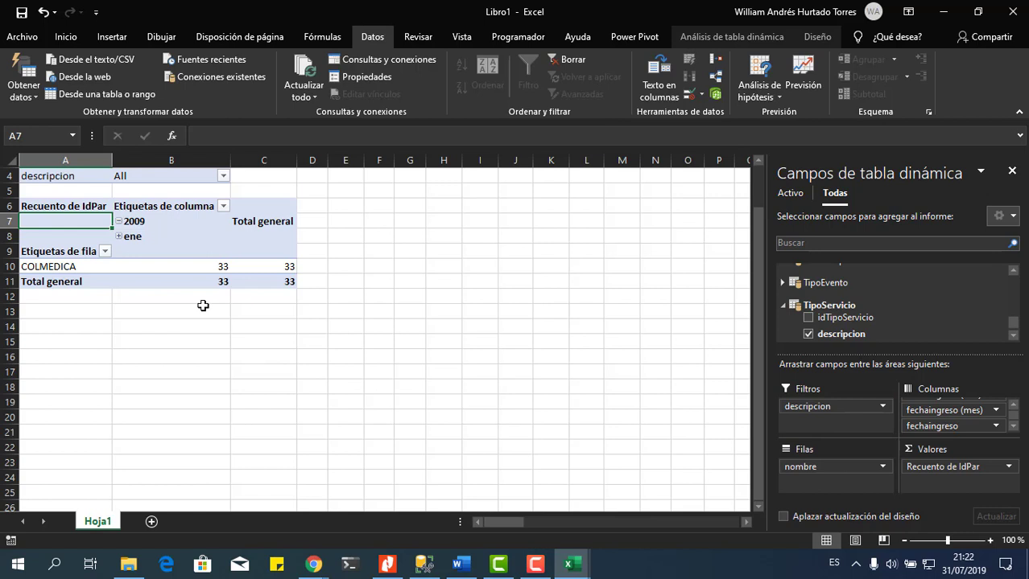
pyautogui.click(223, 176)
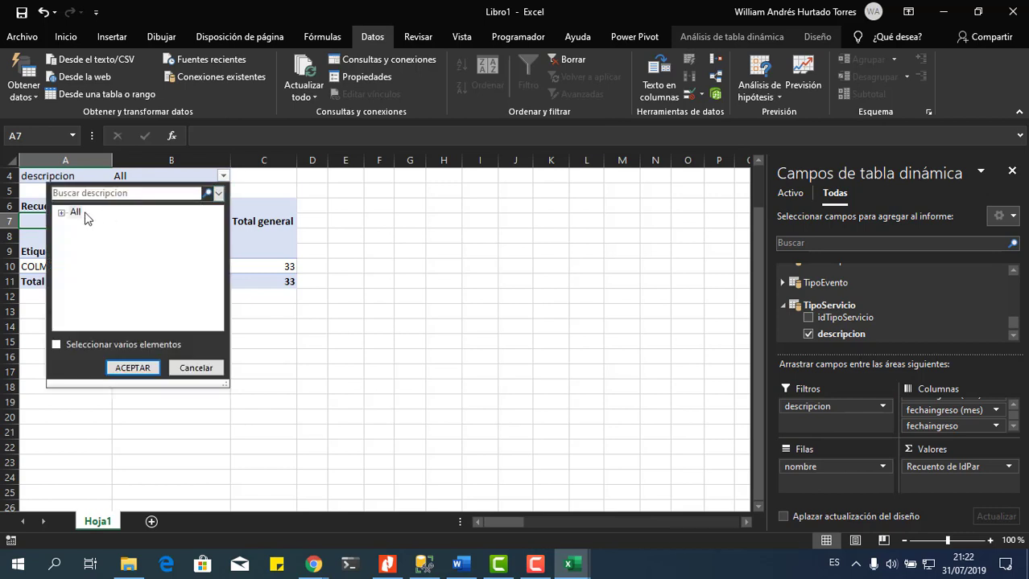
pyautogui.click(135, 369)
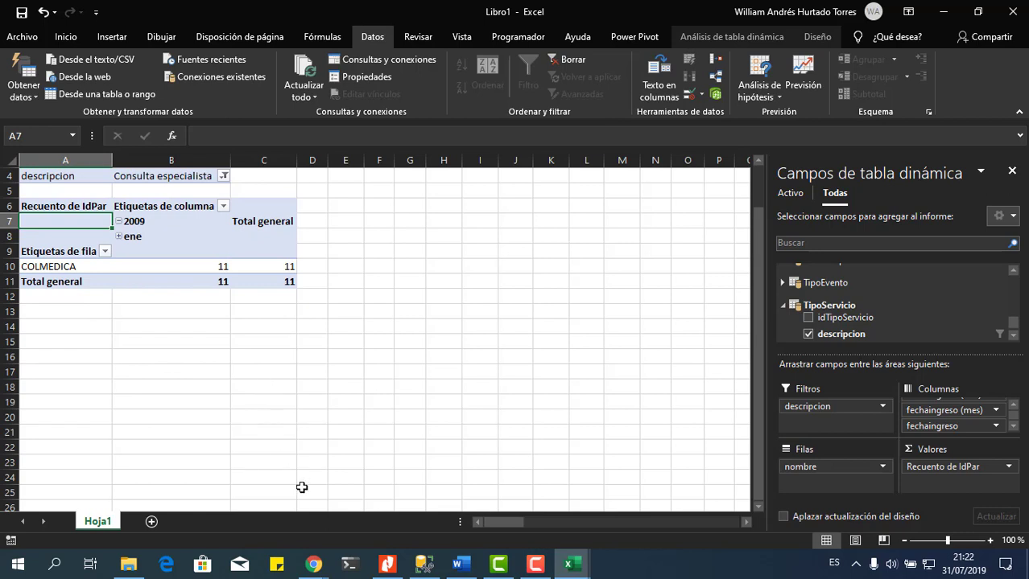
# Step: Review the blog page, the estudio_caso_2 requirements and the SecretariaSalud database diagram, and return to the Excel workbook
pyautogui.moveTo(313, 564)
pyautogui.click(371, 507)
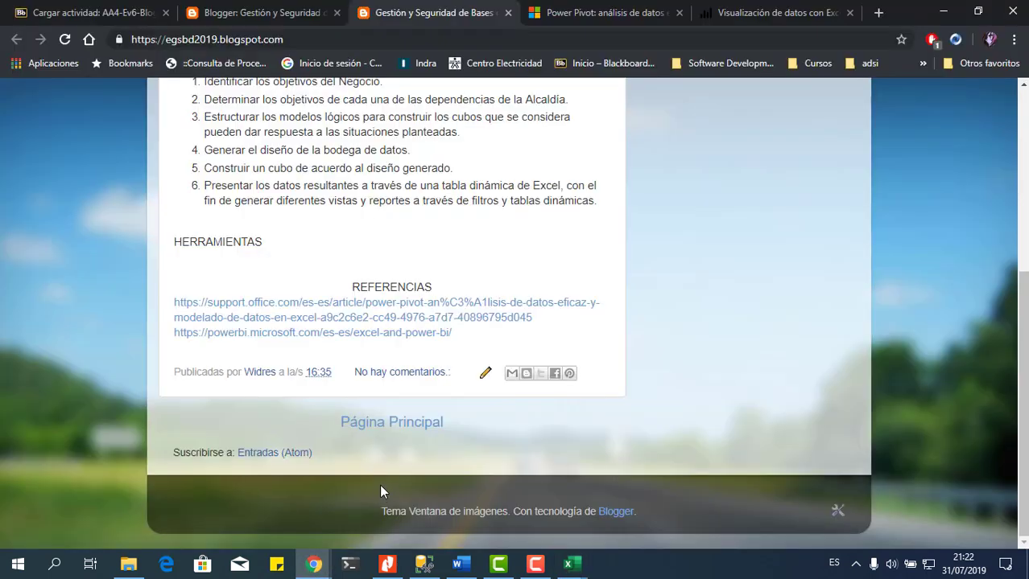
pyautogui.click(386, 564)
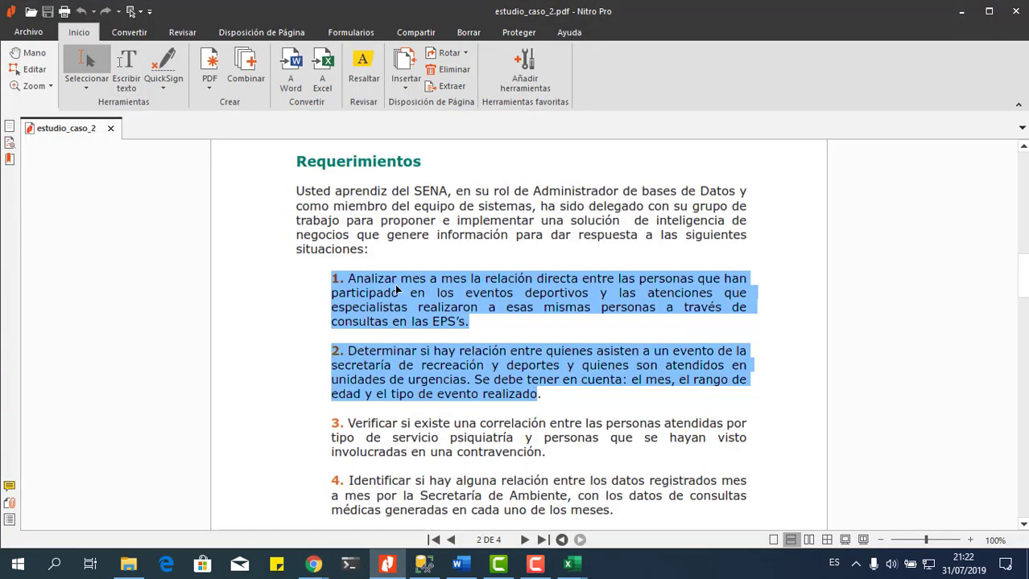
pyautogui.click(387, 565)
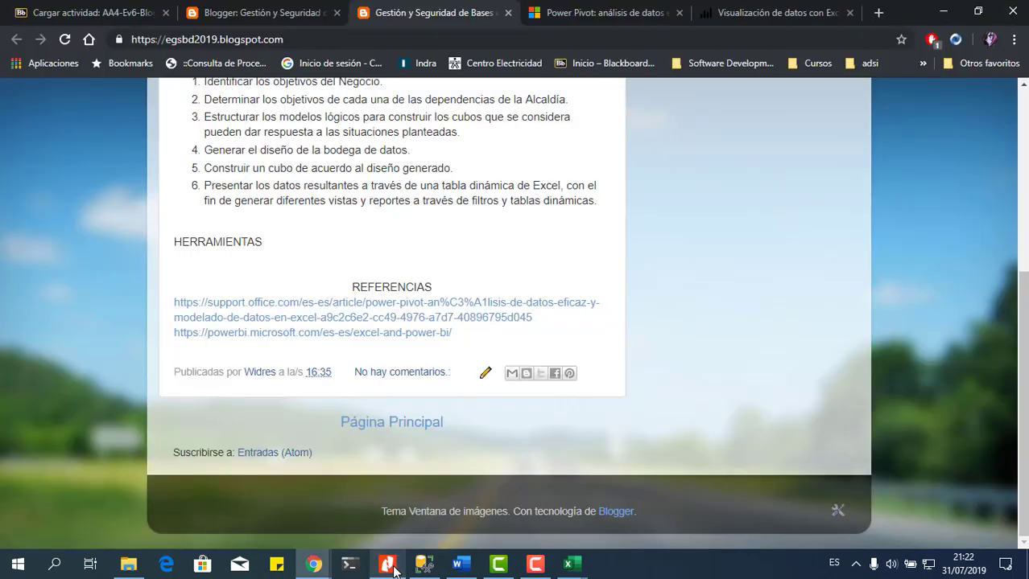
pyautogui.click(421, 566)
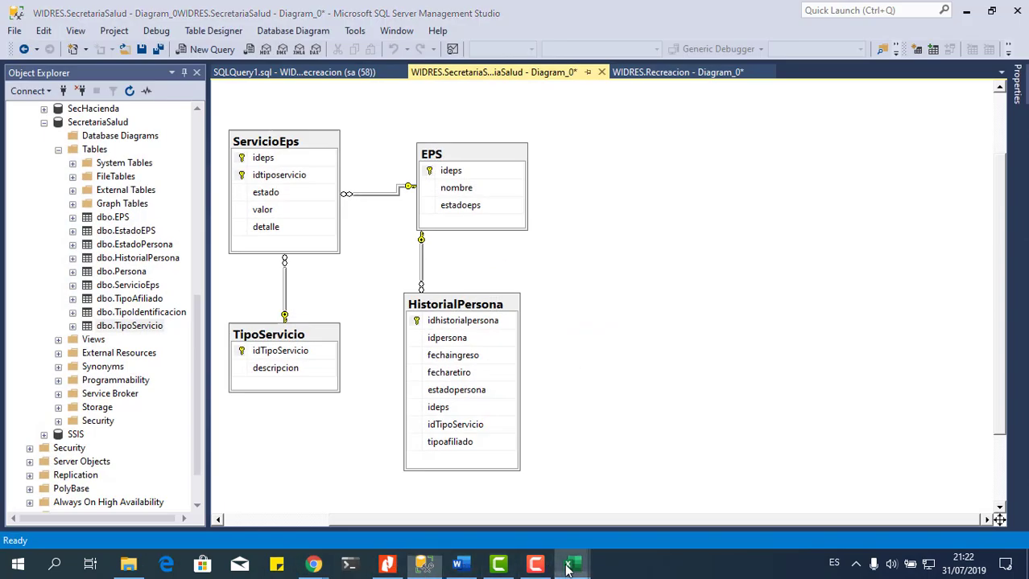
pyautogui.moveTo(570, 565)
pyautogui.click(490, 495)
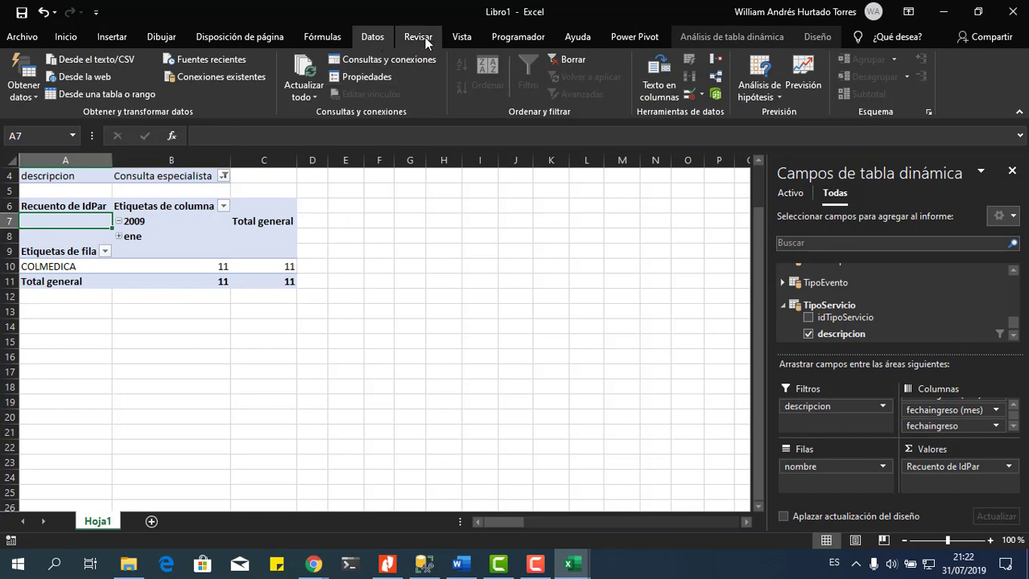
# Step: Insert a 3D column pivot chart from the pivot table and enlarge it on Hoja1
pyautogui.click(817, 37)
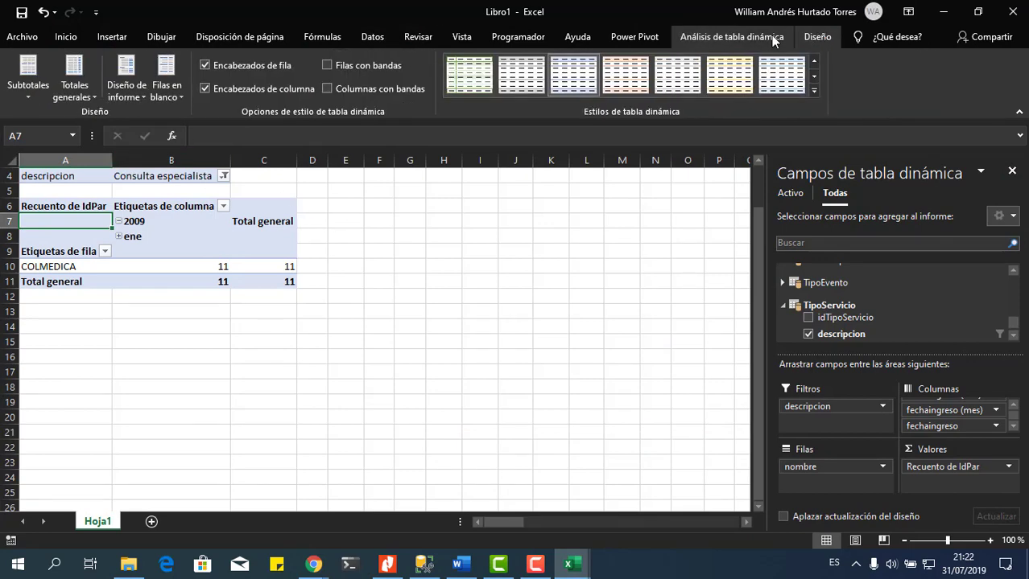
pyautogui.click(741, 37)
pyautogui.click(783, 80)
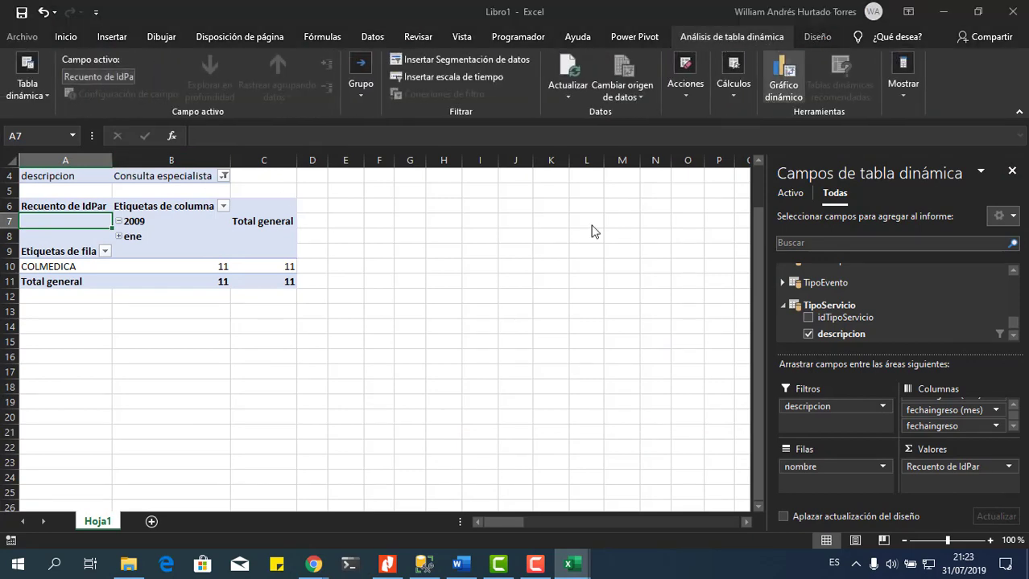
pyautogui.click(551, 121)
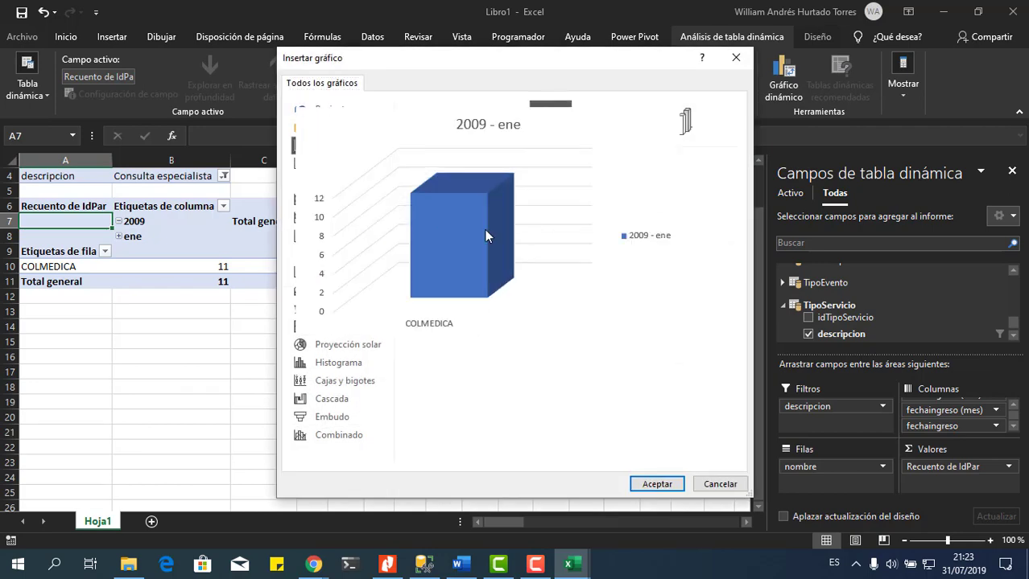
pyautogui.click(665, 485)
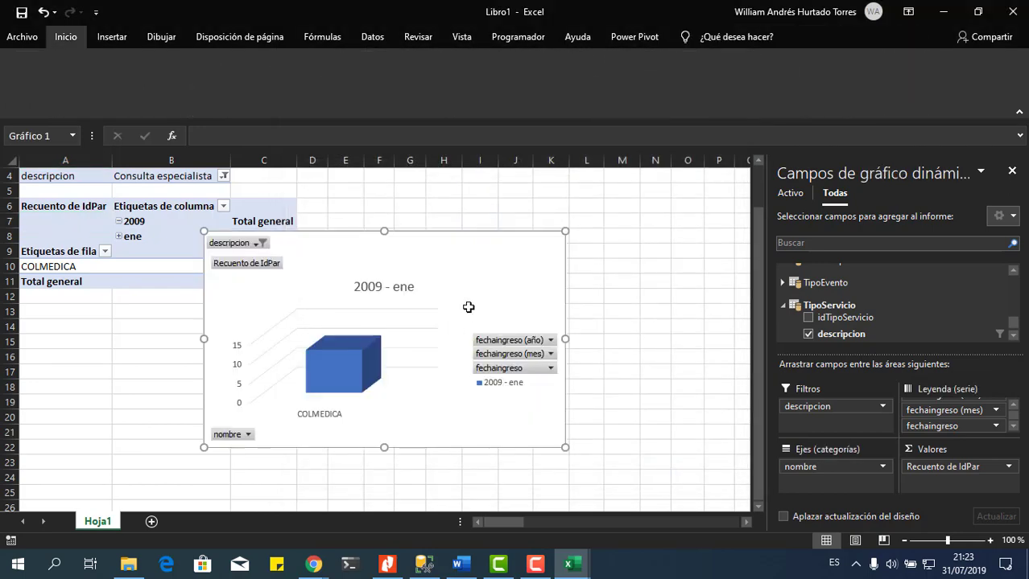
pyautogui.moveTo(567, 225)
pyautogui.mouseDown()
pyautogui.moveTo(553, 209)
pyautogui.moveTo(549, 223)
pyautogui.moveTo(455, 257)
pyautogui.moveTo(489, 180)
pyautogui.moveTo(544, 184)
pyautogui.moveTo(495, 178)
pyautogui.mouseUp()
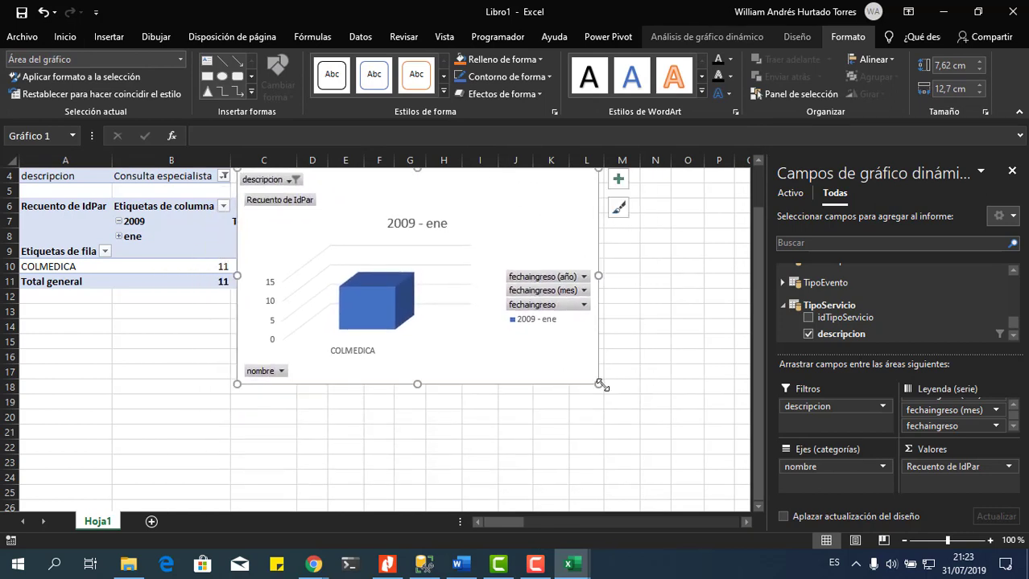
pyautogui.moveTo(599, 384); pyautogui.dragTo(649, 489)
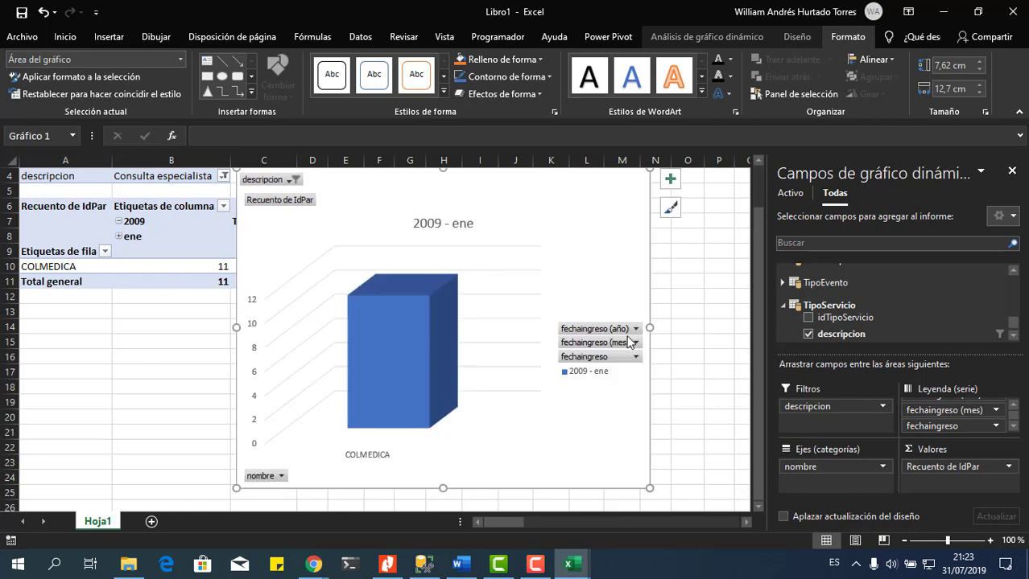
# Step: Apply the dark-background chart style with data labels and move the chart beside the pivot table, clear of its Total general column
pyautogui.click(799, 38)
pyautogui.click(535, 79)
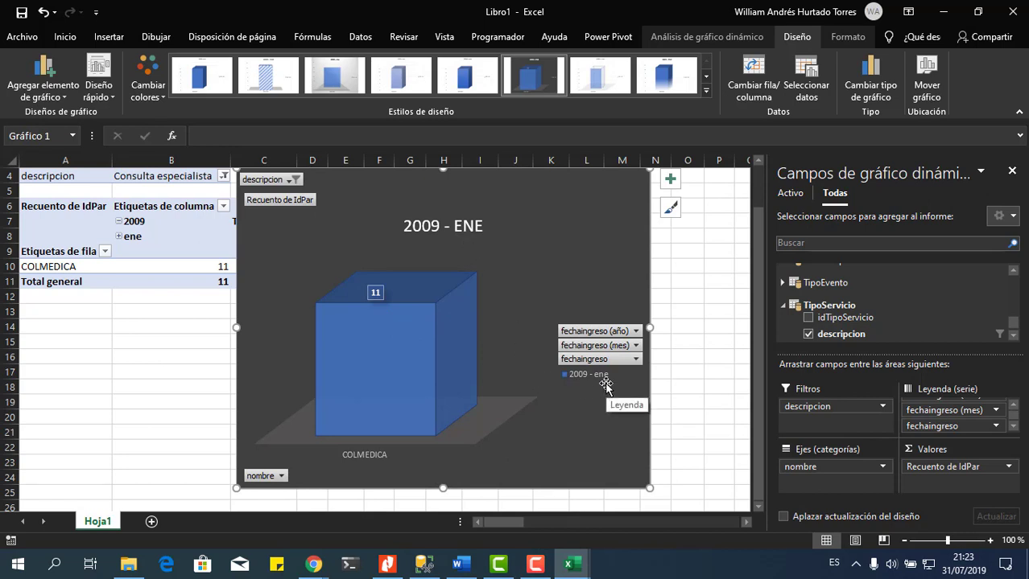
pyautogui.click(685, 416)
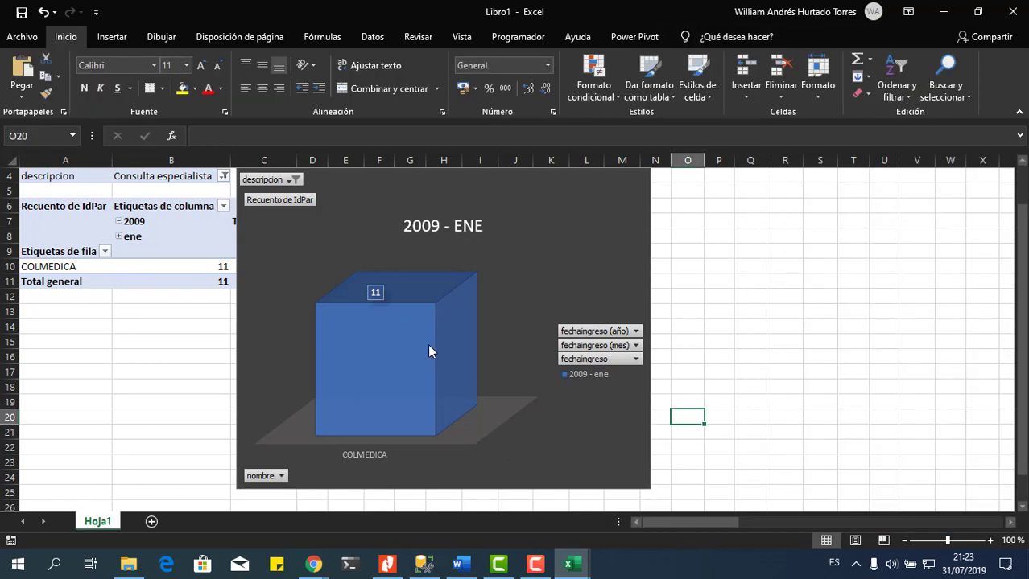
pyautogui.moveTo(580, 176); pyautogui.dragTo(649, 180)
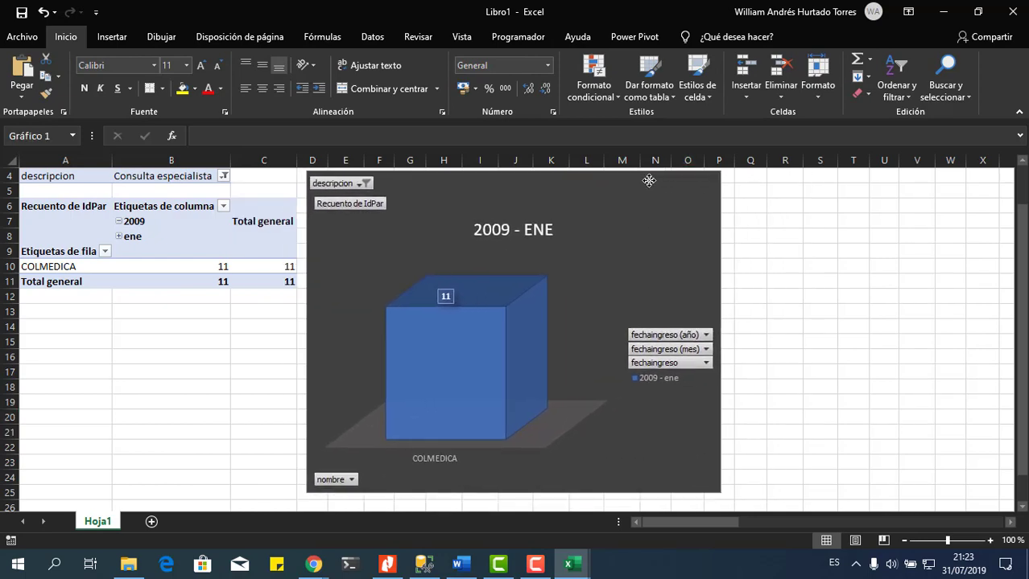
# Step: Switch to the Power Pivot window and create another pivot table from the data model in a new worksheet
pyautogui.moveTo(574, 568)
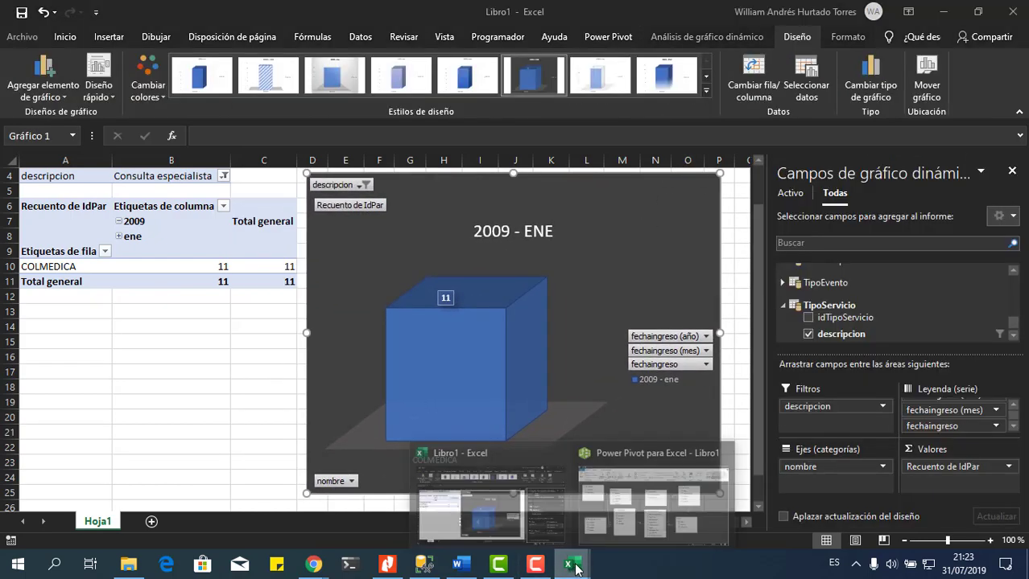
pyautogui.click(652, 495)
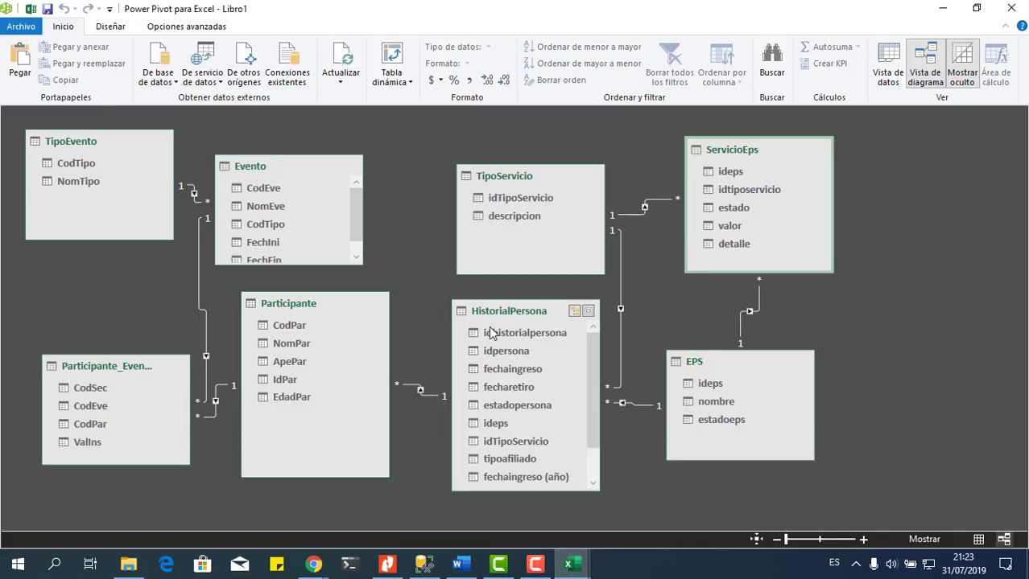
pyautogui.click(409, 83)
pyautogui.click(414, 98)
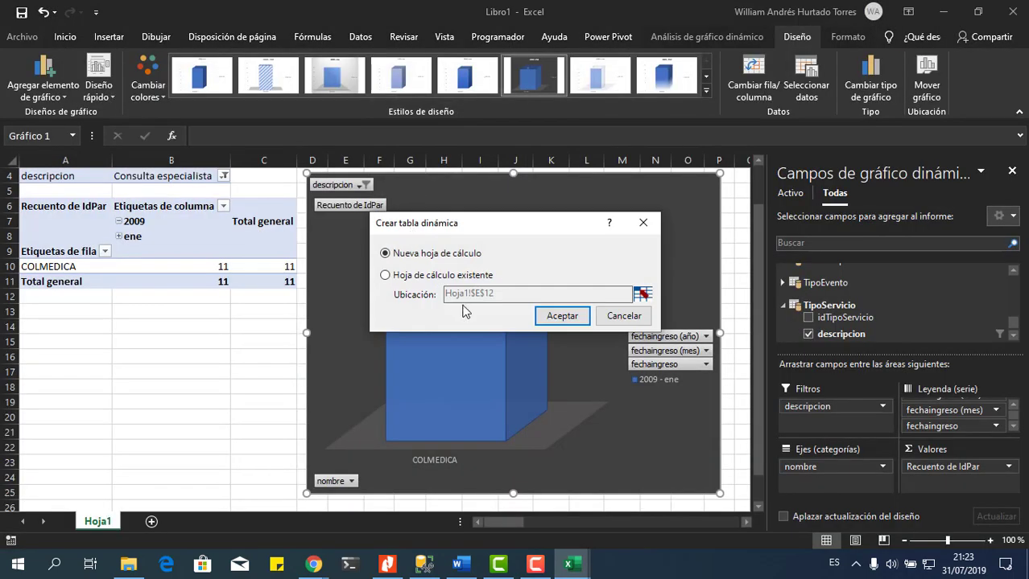
pyautogui.click(561, 316)
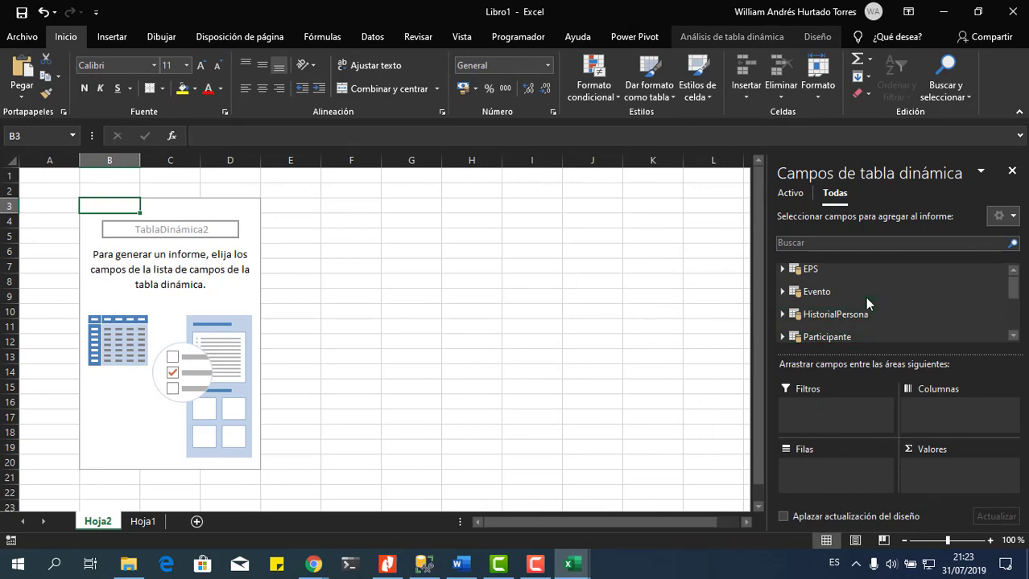
# Step: Reread the estudio_caso_2 requirements and add the fechaingreso field of HistorialPersona as columns of the new pivot table in Excel
pyautogui.click(397, 567)
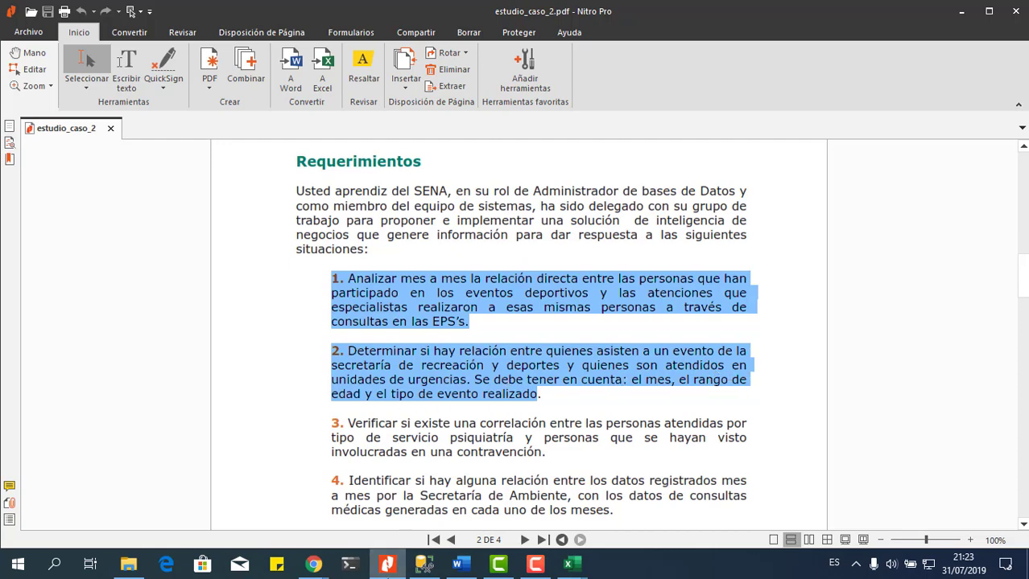
pyautogui.click(401, 561)
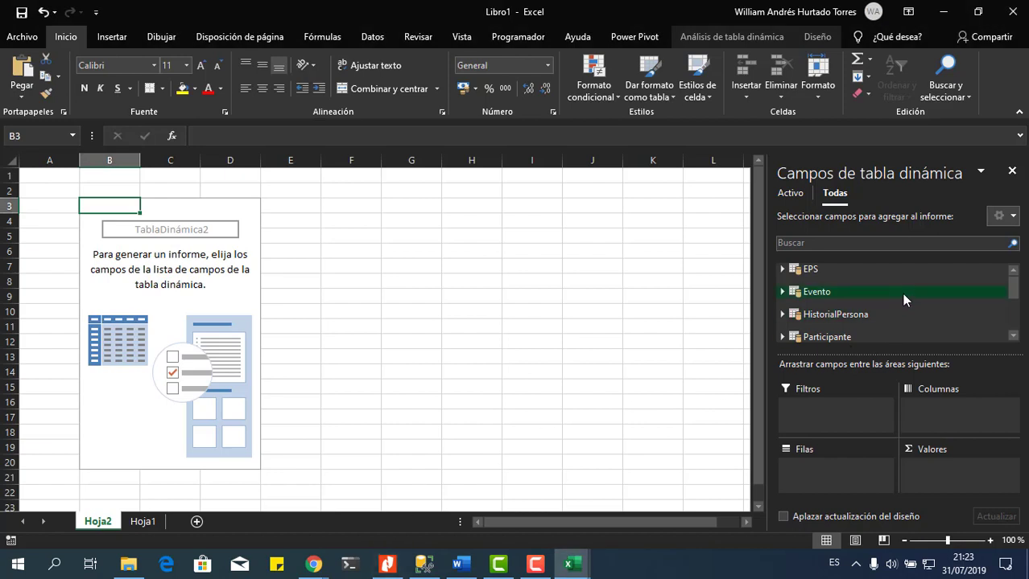
pyautogui.click(783, 317)
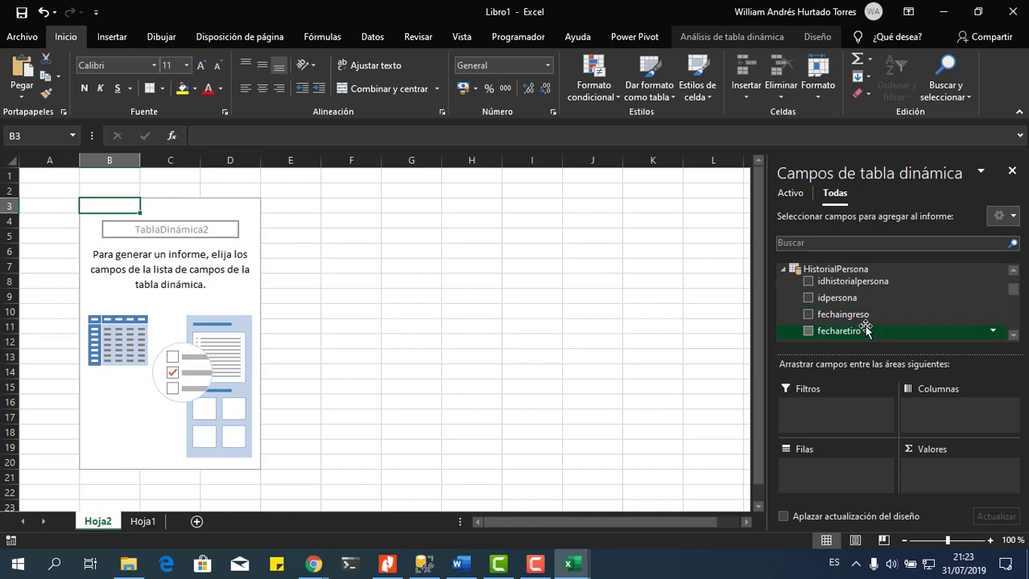
pyautogui.moveTo(855, 315); pyautogui.dragTo(937, 419)
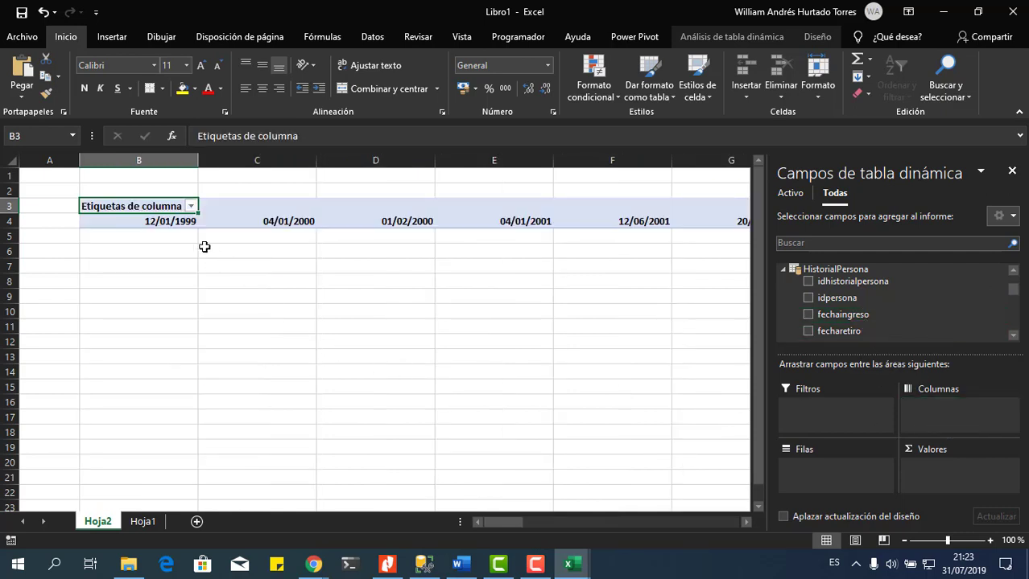
# Step: Group the column dates of the pivot table on Hoja2 by months and years
pyautogui.click(165, 223)
pyautogui.rightClick(167, 223)
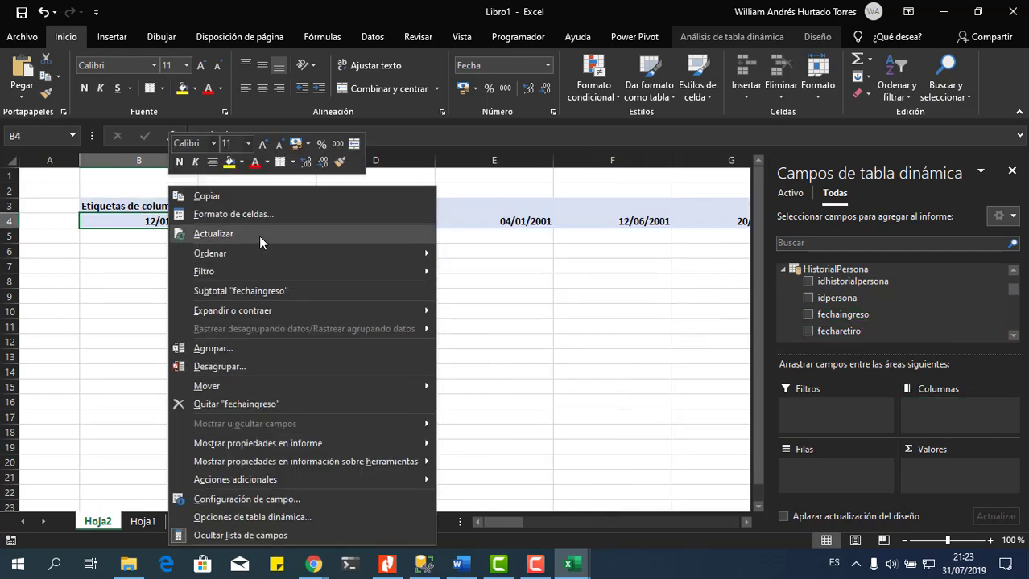
pyautogui.click(210, 348)
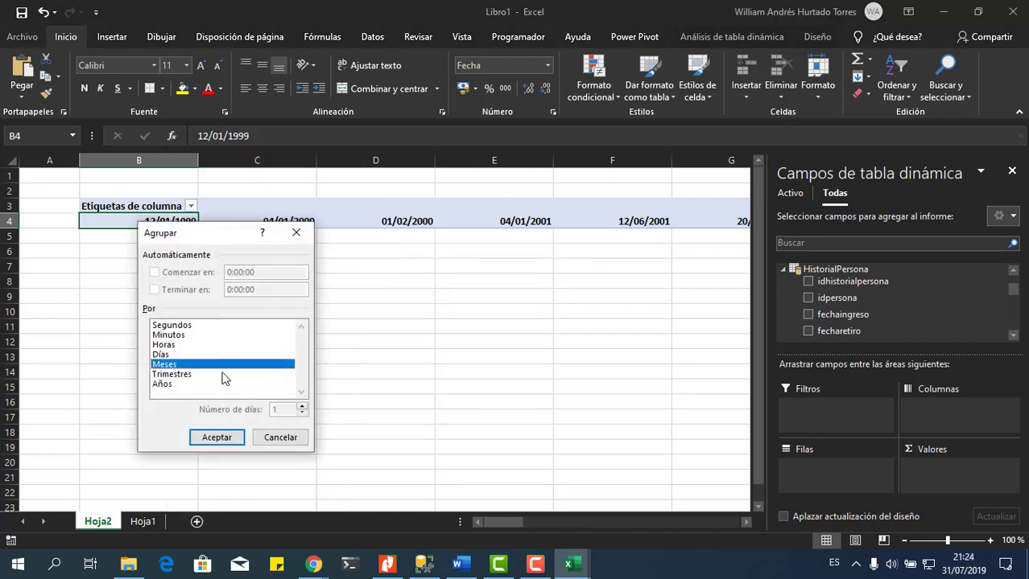
pyautogui.click(172, 386)
pyautogui.click(210, 437)
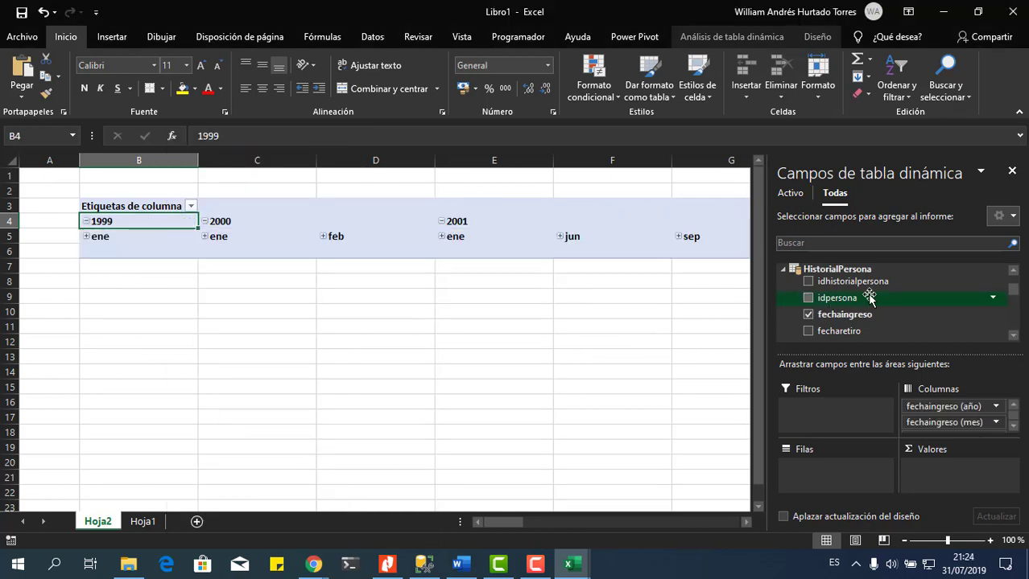
# Step: Check the second requirement in the estudio_caso_2 PDF for the remaining pivot fields and return to Excel
pyautogui.scroll(2, 872, 299)
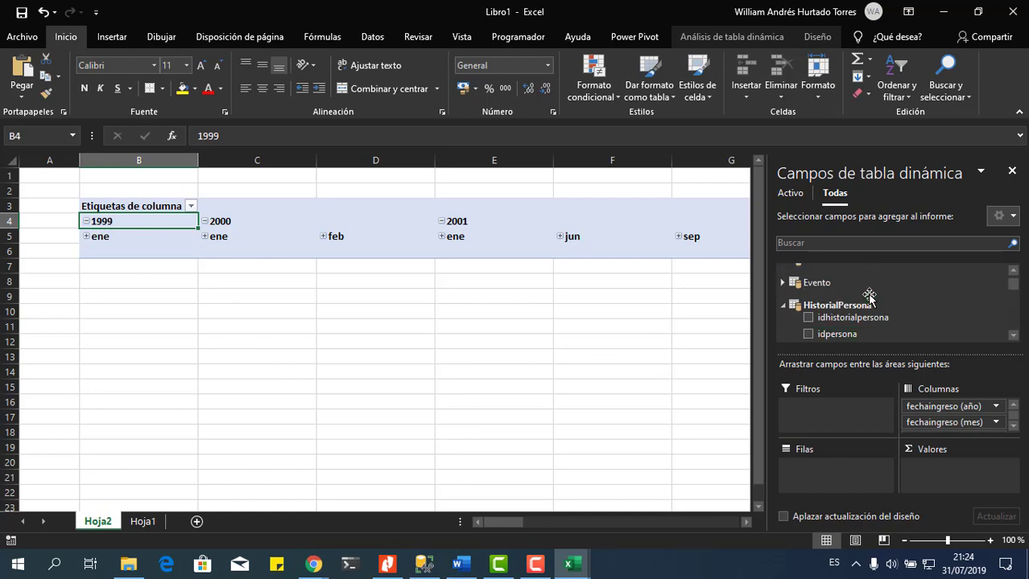
pyautogui.click(387, 564)
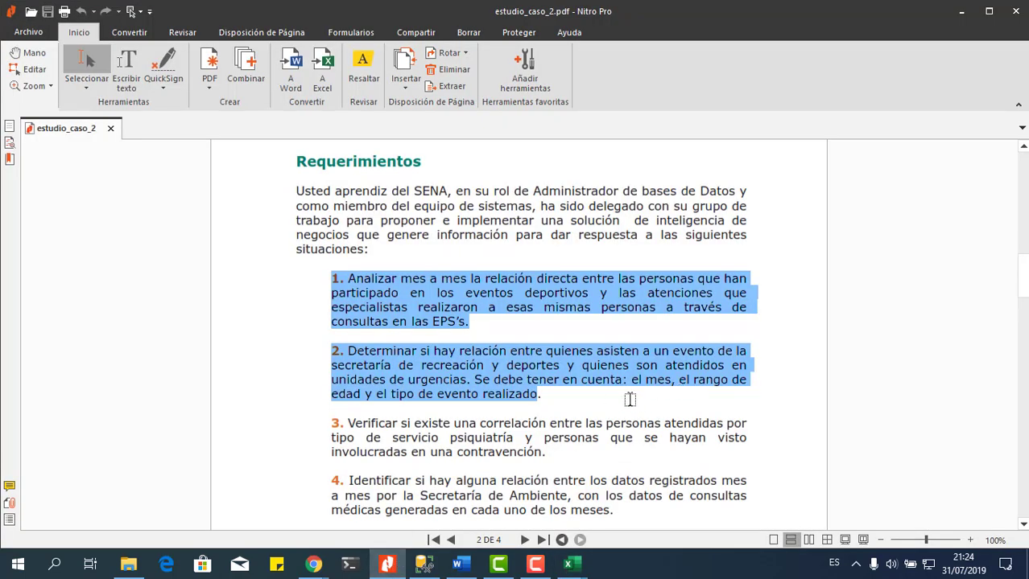
pyautogui.click(397, 571)
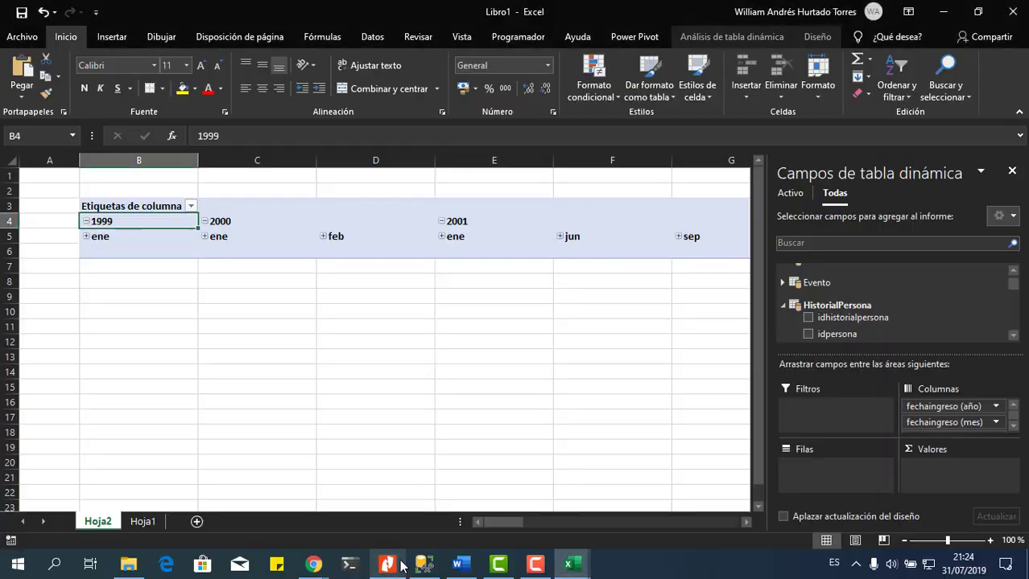
# Step: Add NomTipo from TipoEvento and EdadPar from Participante as row fields of the pivot table
pyautogui.scroll(-5, 993, 329)
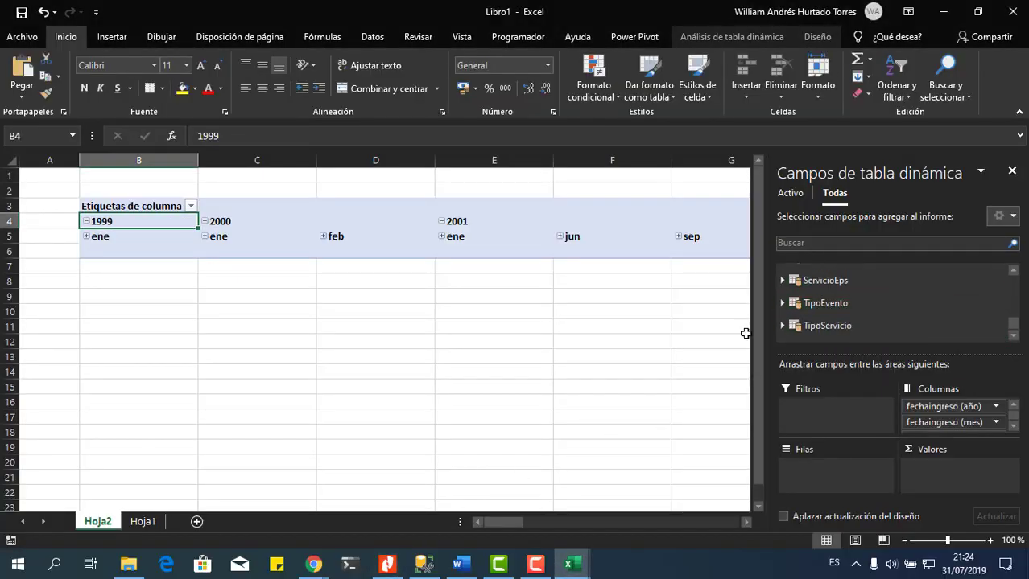
pyautogui.click(781, 303)
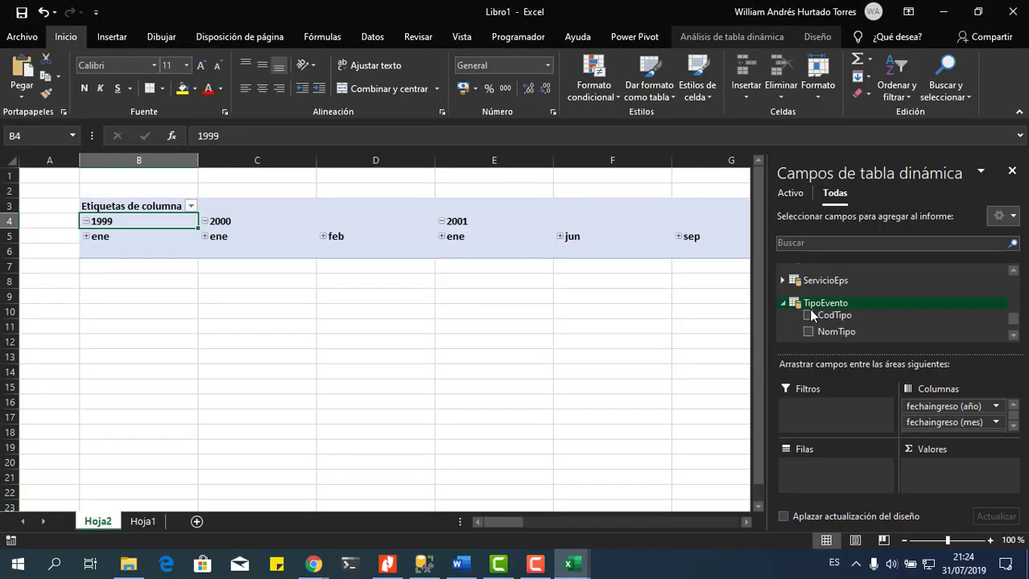
pyautogui.moveTo(845, 337); pyautogui.dragTo(809, 476)
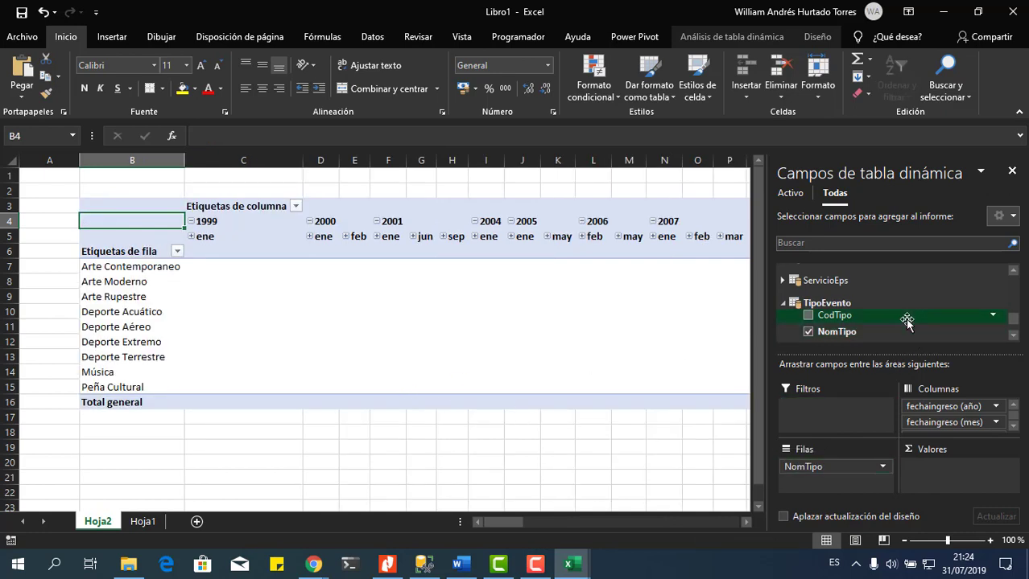
pyautogui.scroll(1, 906, 322)
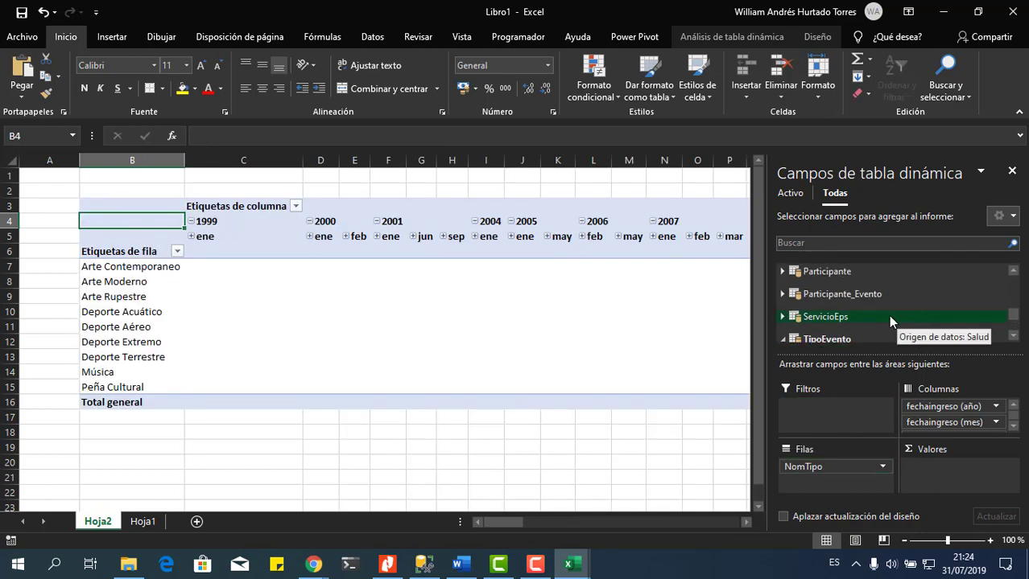
pyautogui.click(782, 272)
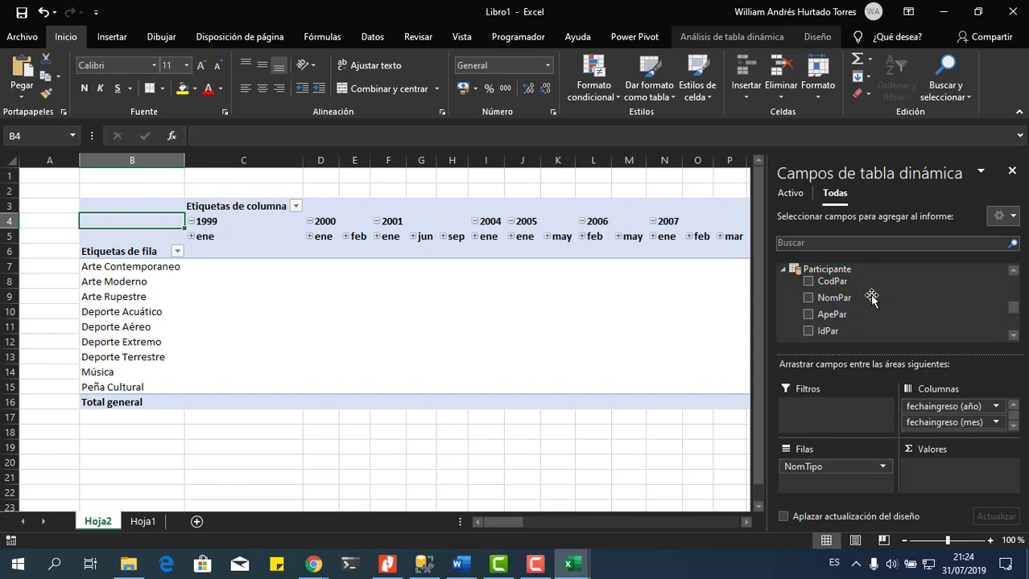
pyautogui.scroll(-1, 837, 326)
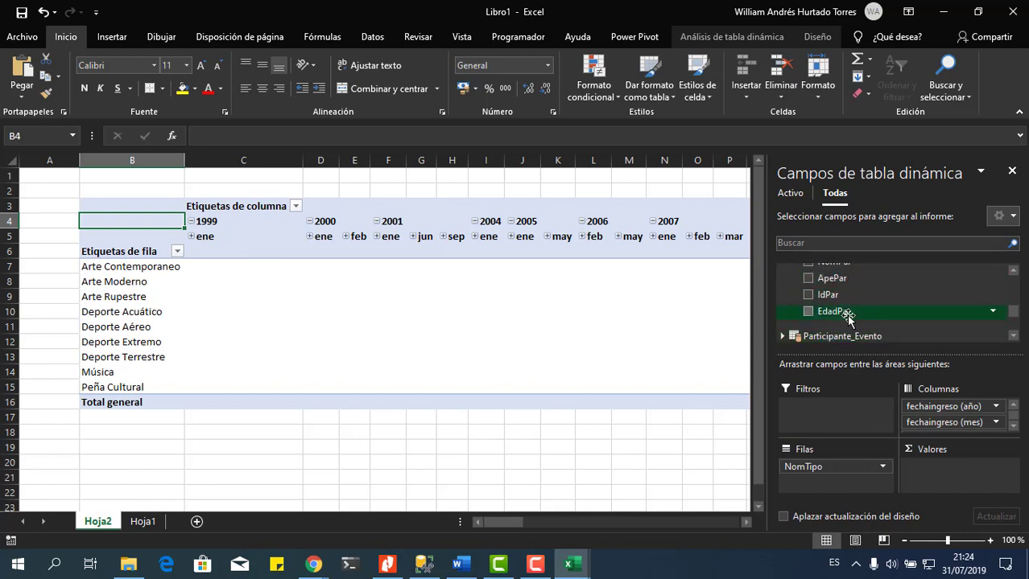
pyautogui.moveTo(847, 318); pyautogui.dragTo(813, 483)
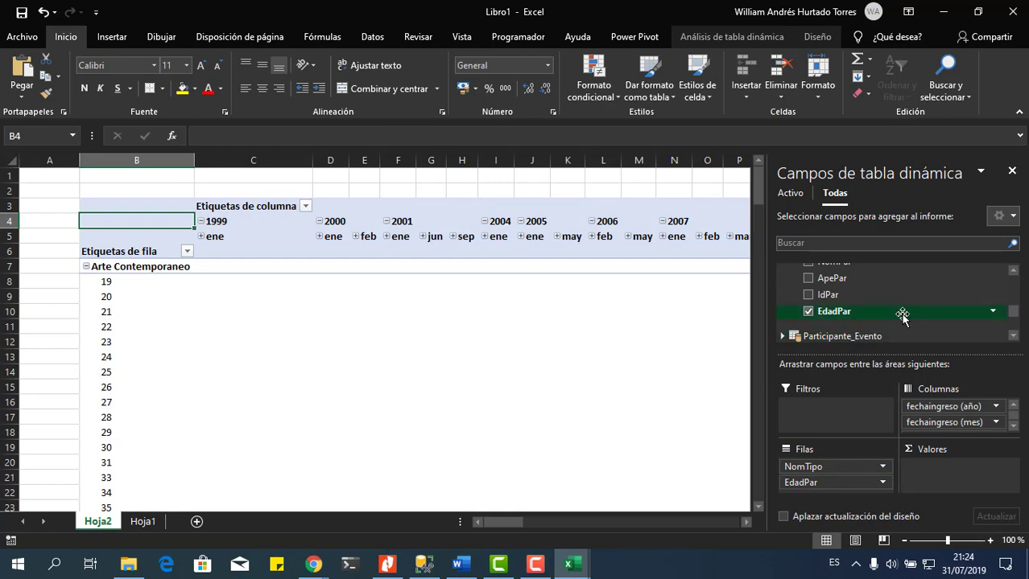
# Step: Try the IdPar field of Participante as the pivot table's values, summarized by Recuento
pyautogui.scroll(1, 902, 314)
pyautogui.moveTo(854, 330); pyautogui.dragTo(949, 474)
pyautogui.click(973, 467)
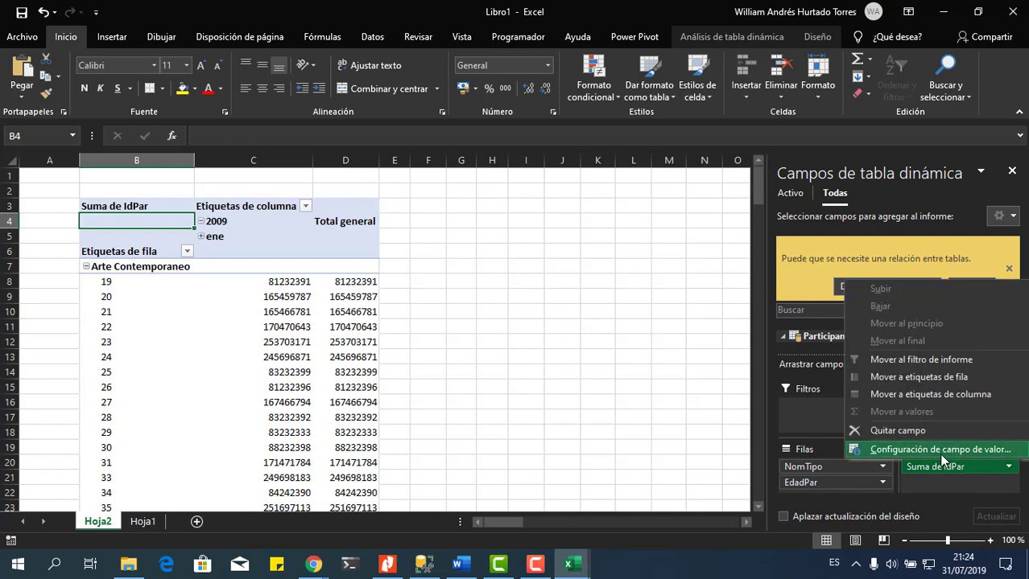
pyautogui.click(939, 452)
pyautogui.click(430, 288)
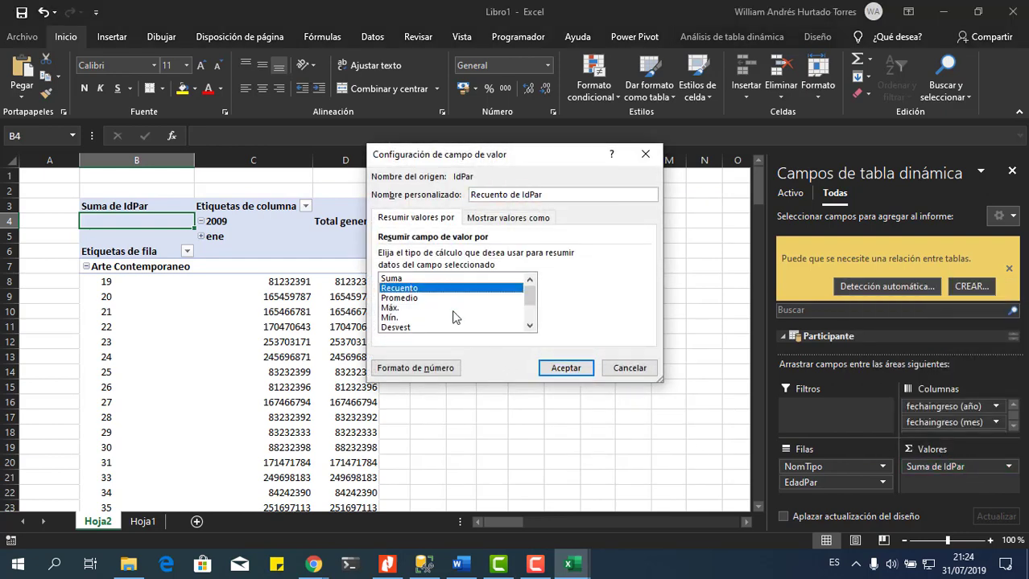
pyautogui.click(562, 368)
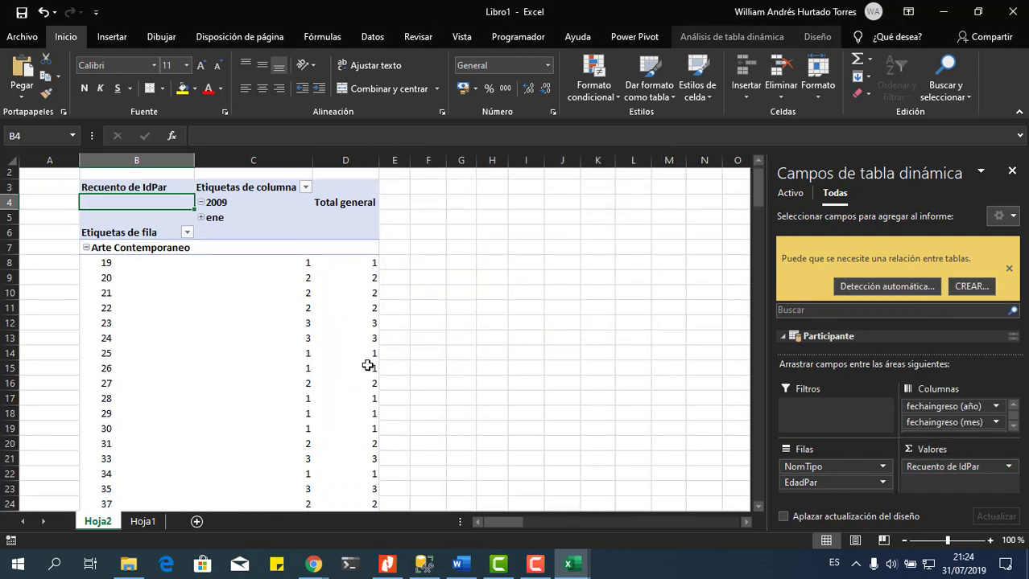
# Step: Review the pivot rows, run automatic relationship detection and take the IdPar count out of the values
pyautogui.scroll(-18, 367, 365)
pyautogui.scroll(-20, 367, 365)
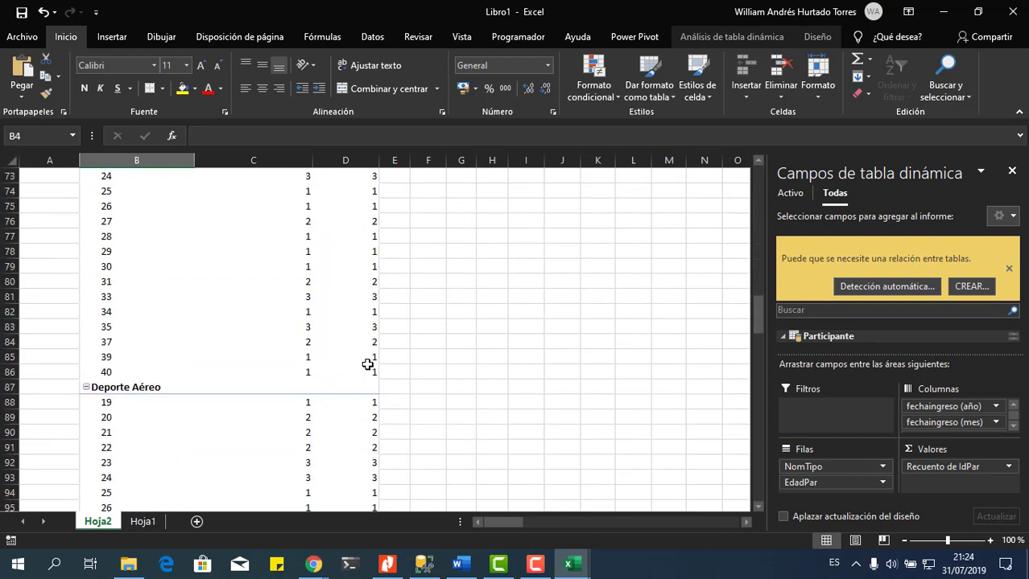
pyautogui.scroll(-10, 367, 364)
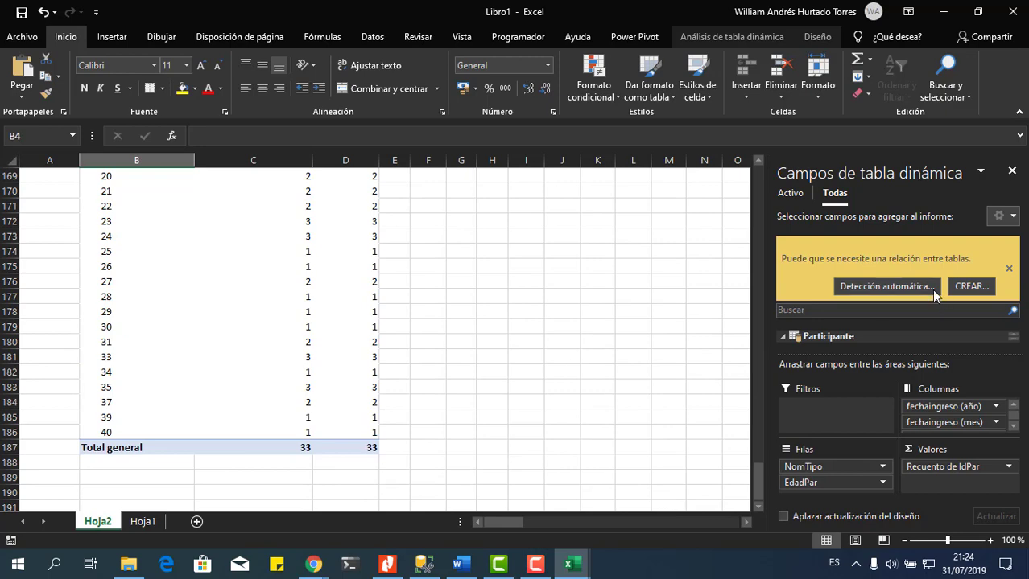
pyautogui.click(911, 285)
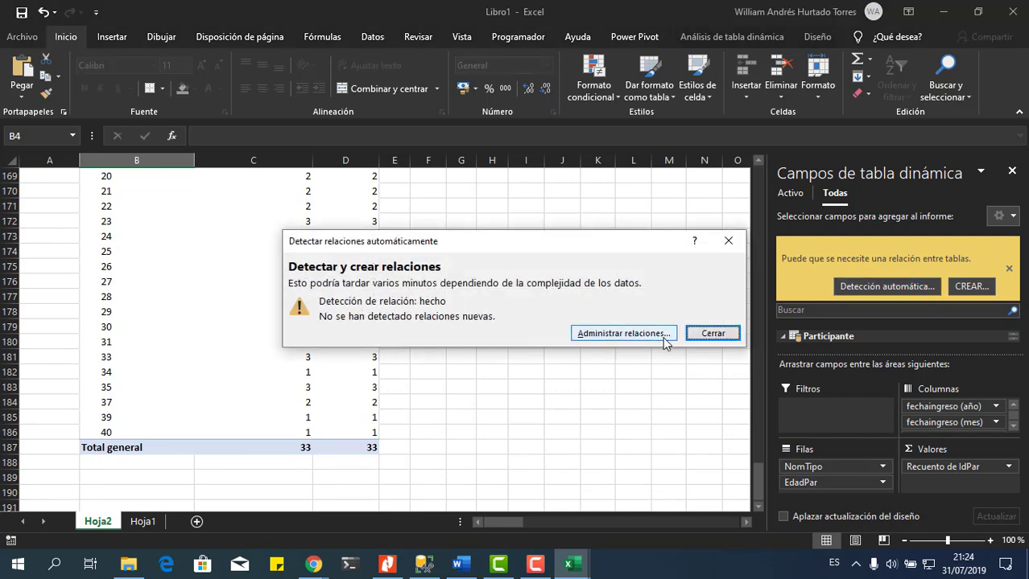
pyautogui.click(712, 334)
pyautogui.scroll(7, 273, 406)
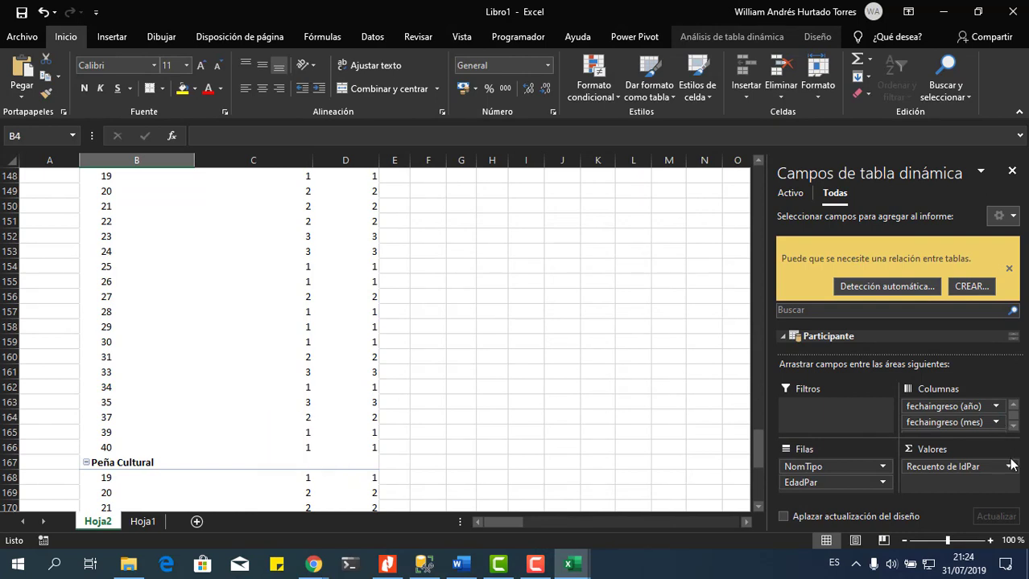
pyautogui.moveTo(966, 467); pyautogui.dragTo(914, 337)
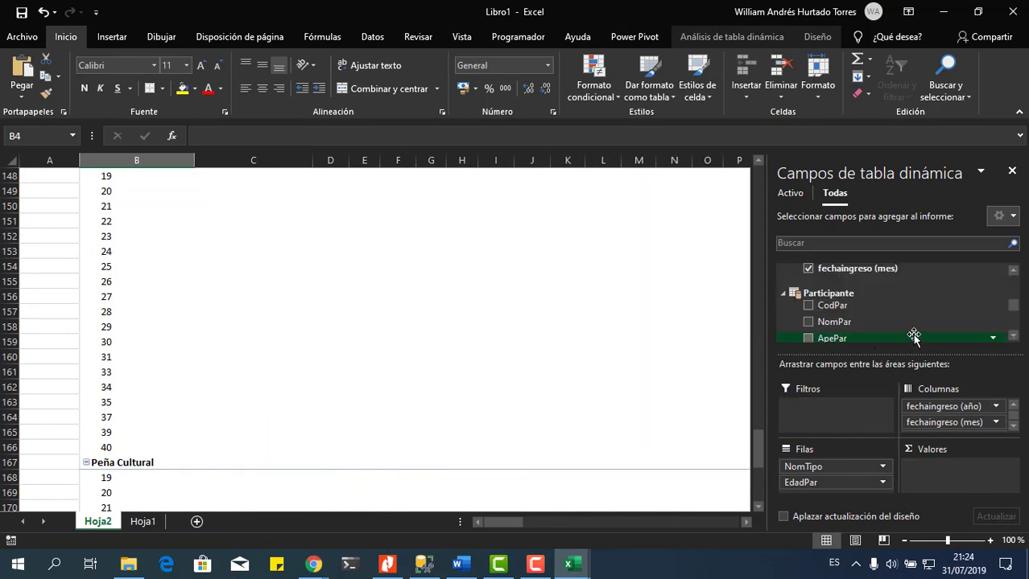
# Step: Add the CodPar field of Participante_Evento as the pivot table's values
pyautogui.click(783, 294)
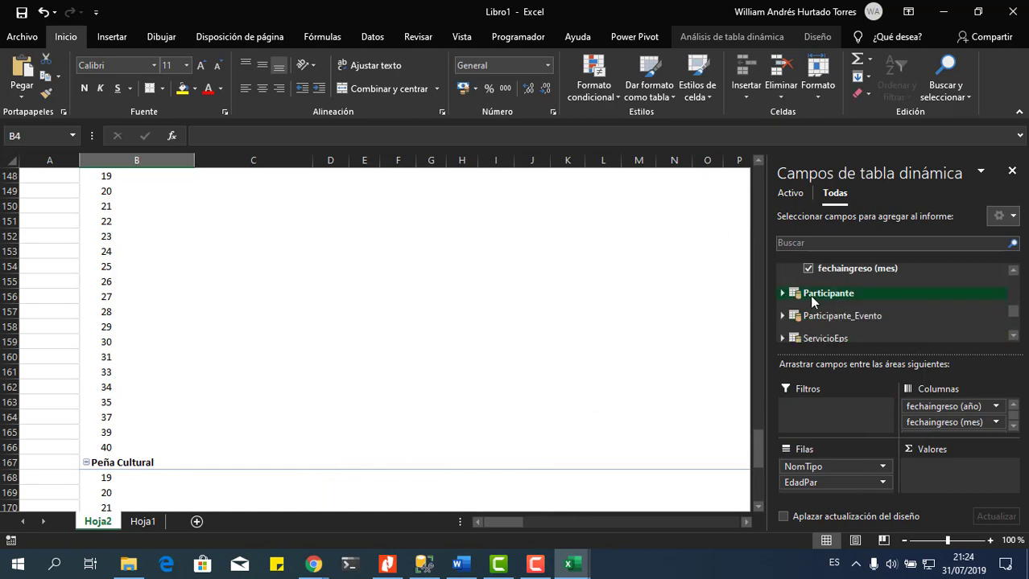
pyautogui.click(781, 316)
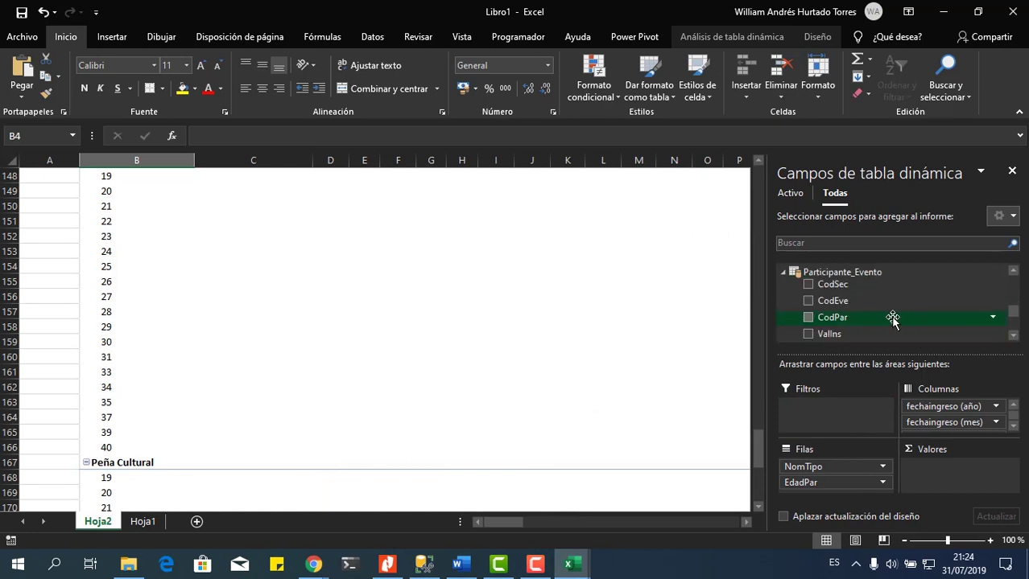
pyautogui.moveTo(852, 319); pyautogui.dragTo(948, 474)
pyautogui.scroll(15, 462, 359)
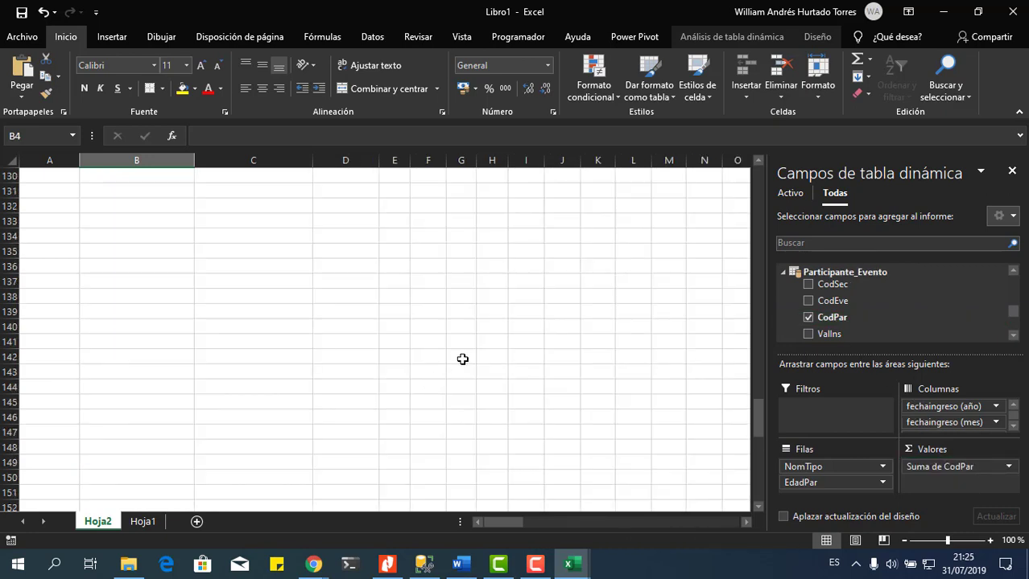
pyautogui.scroll(16, 463, 359)
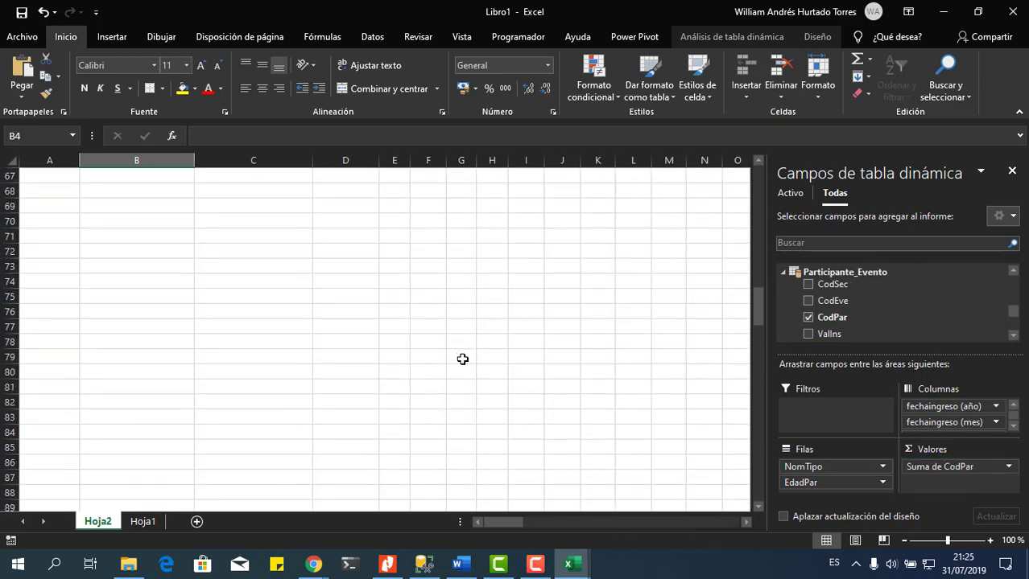
pyautogui.scroll(7, 462, 359)
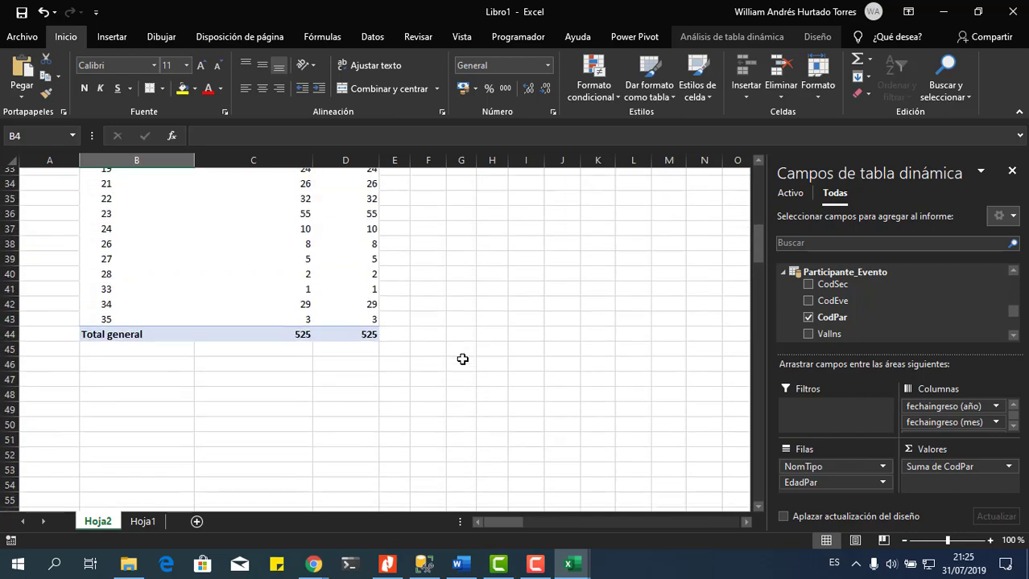
pyautogui.scroll(8, 463, 359)
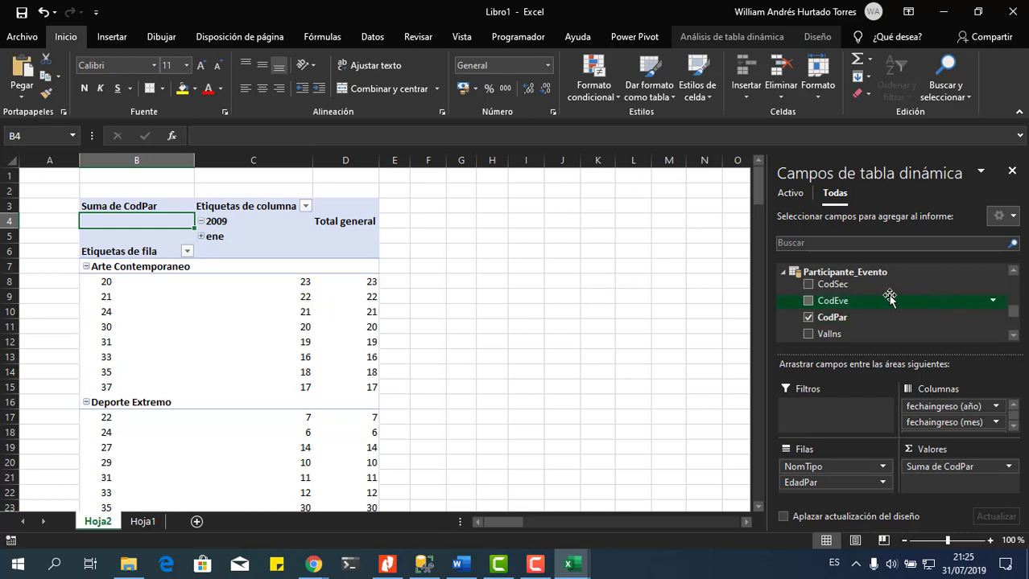
# Step: Summarize the CodPar values by Recuento and look over the resulting counts by event type and age
pyautogui.scroll(1, 888, 294)
pyautogui.scroll(5, 888, 294)
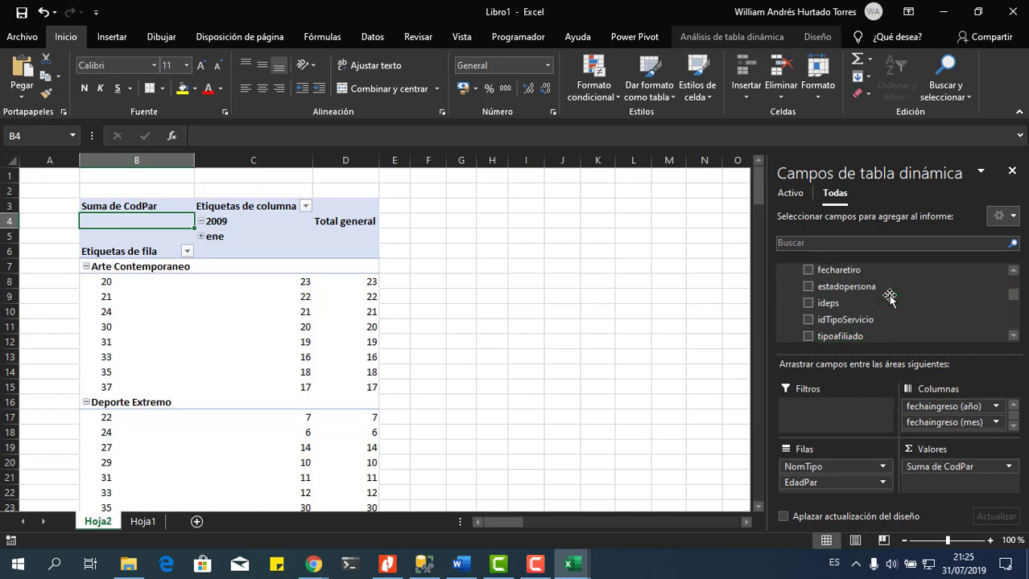
pyautogui.click(992, 466)
pyautogui.click(942, 450)
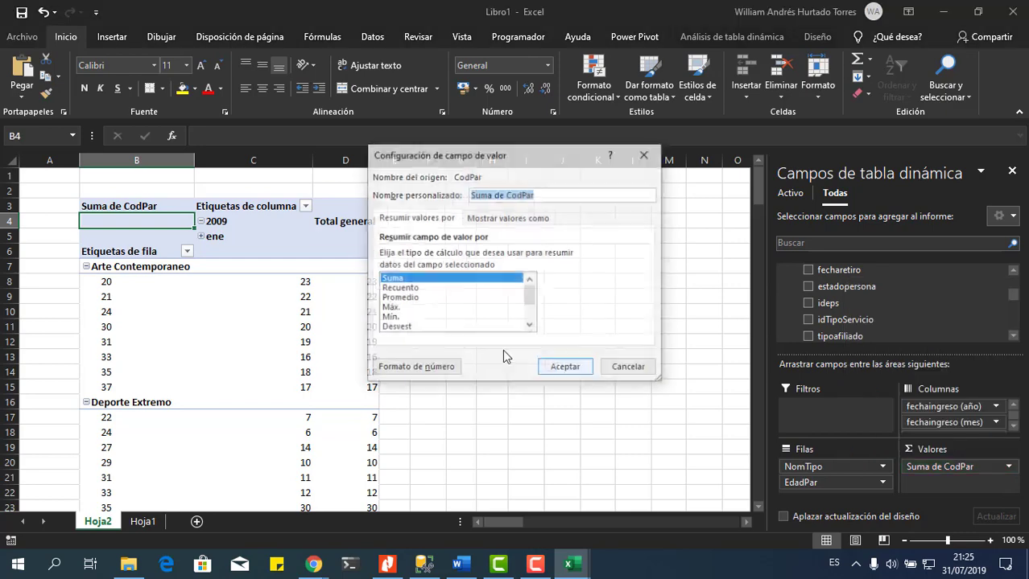
pyautogui.click(415, 288)
pyautogui.click(566, 368)
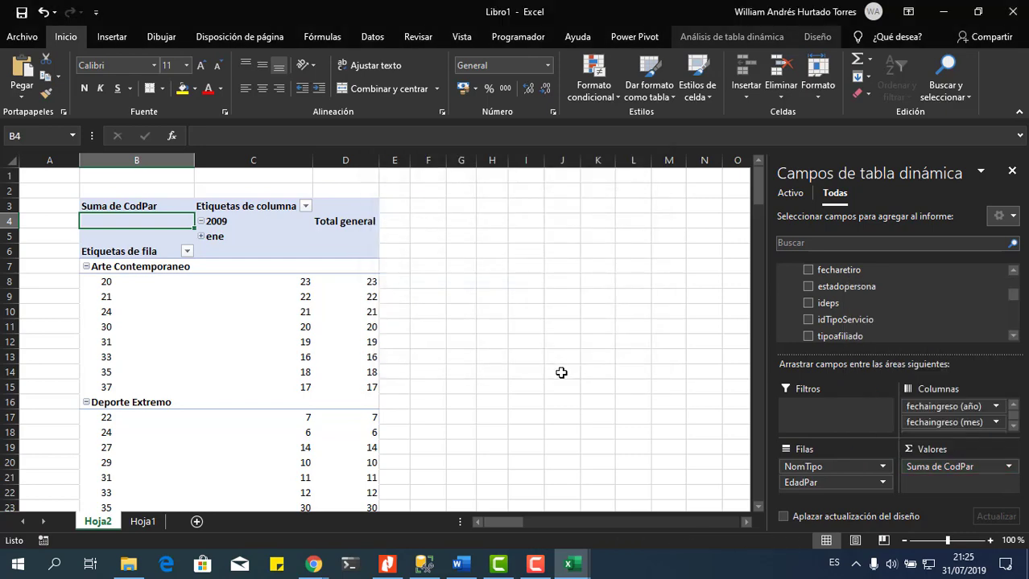
pyautogui.scroll(-10, 349, 343)
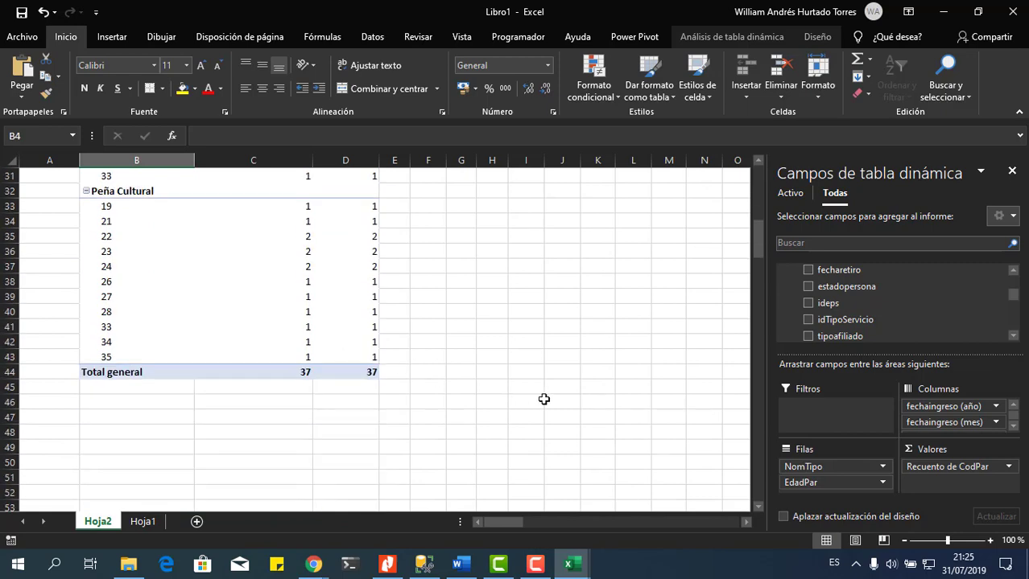
pyautogui.scroll(6, 544, 399)
pyautogui.scroll(2, 953, 322)
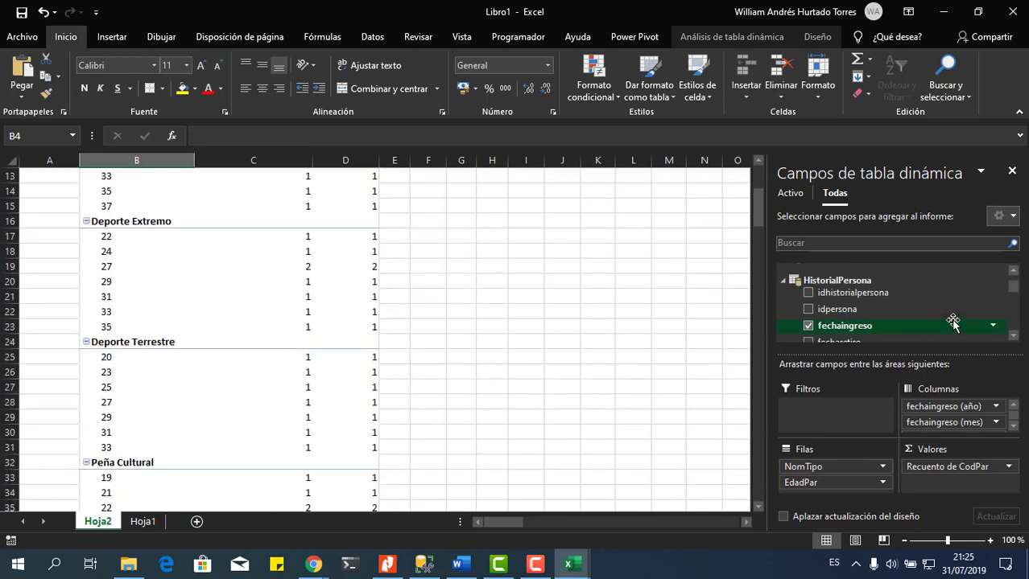
# Step: Recheck the second requirement in the estudio_caso_2 PDF and add TipoServicio's descripcion field as a report filter in Excel
pyautogui.click(402, 567)
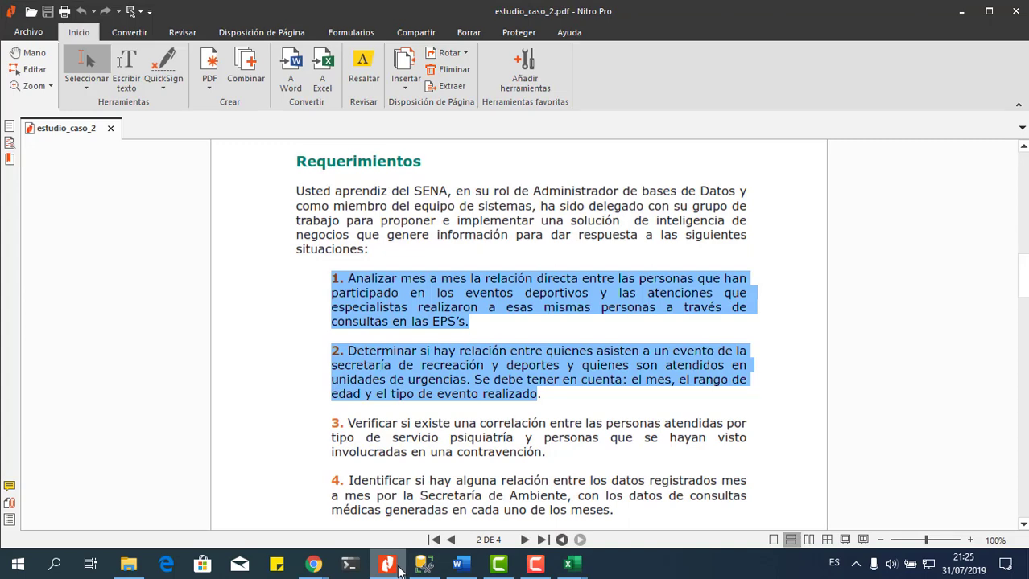
pyautogui.click(397, 568)
pyautogui.scroll(1, 899, 324)
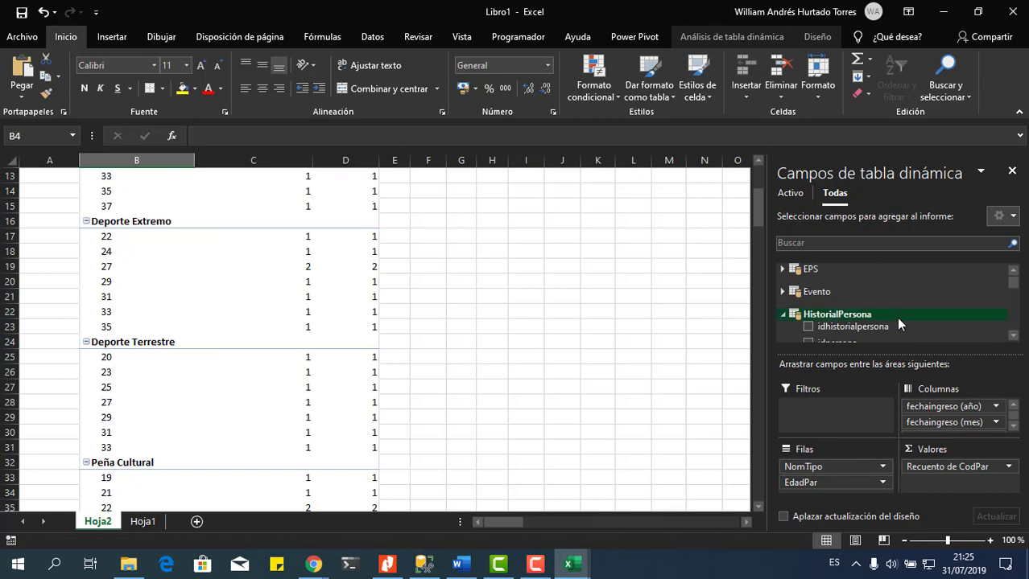
pyautogui.scroll(-6, 816, 298)
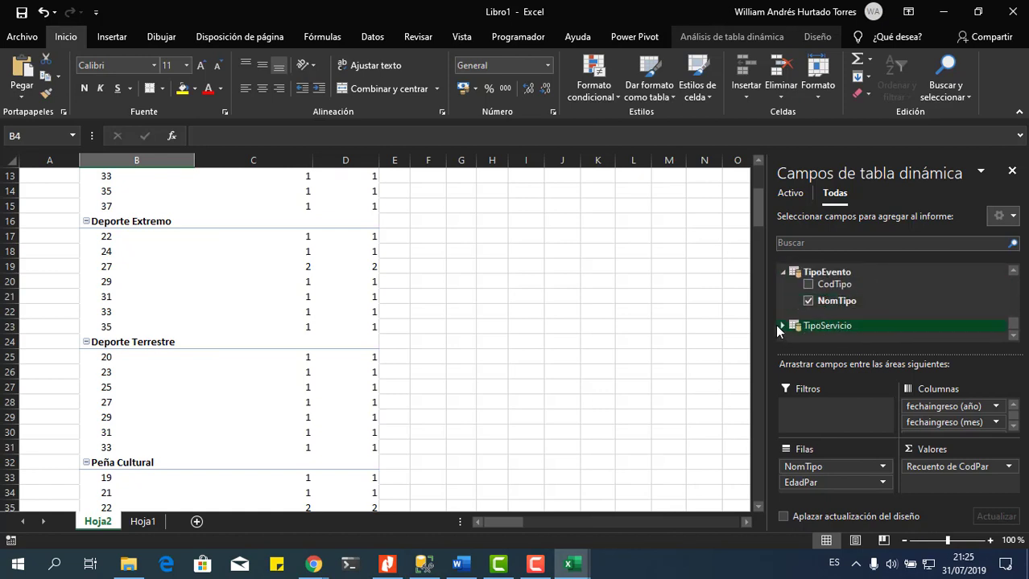
pyautogui.click(780, 326)
pyautogui.moveTo(837, 336); pyautogui.dragTo(837, 407)
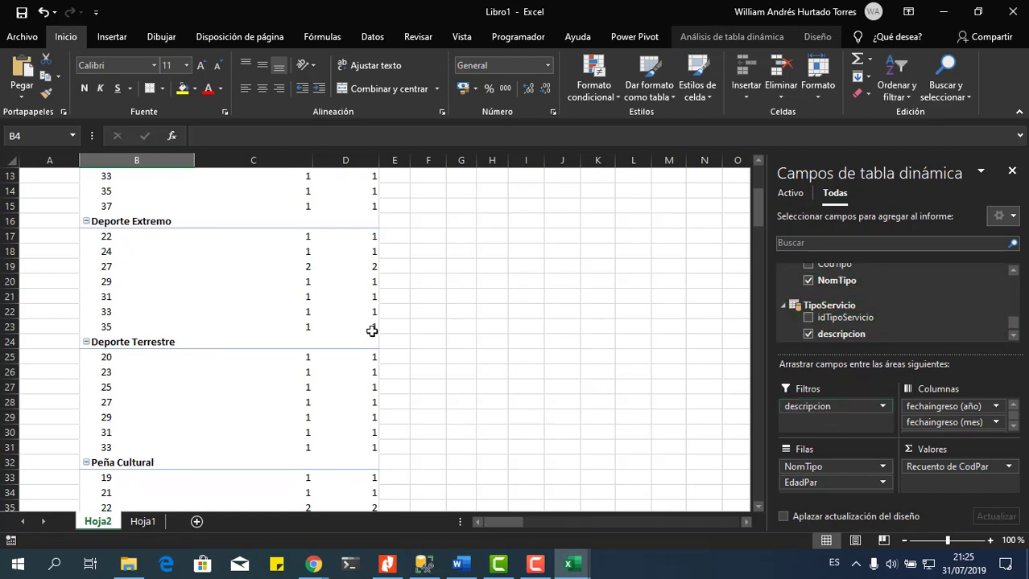
# Step: Filter the pivot table's descripcion to Consulta unidad de urgencias
pyautogui.scroll(4, 314, 309)
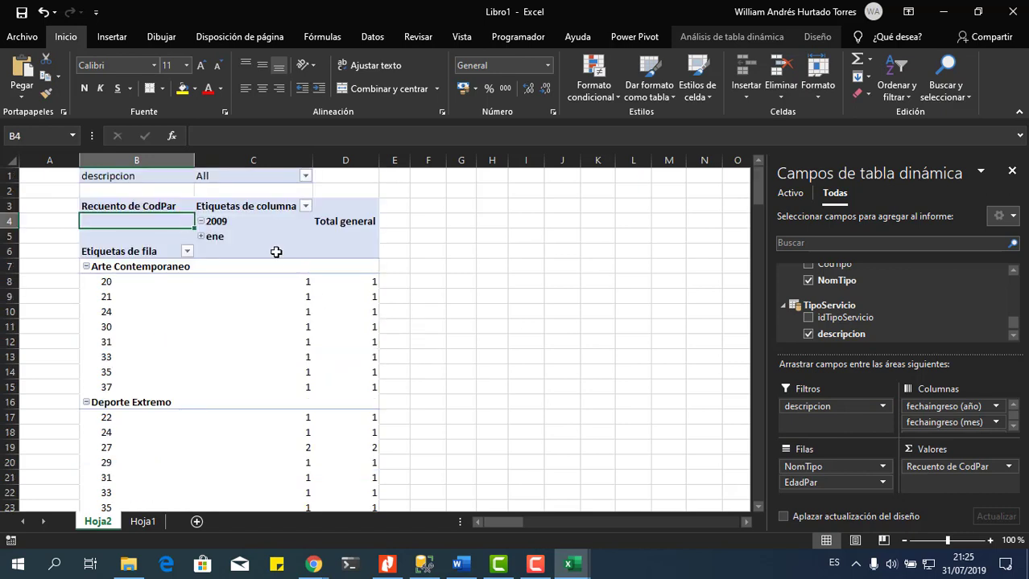
pyautogui.click(305, 176)
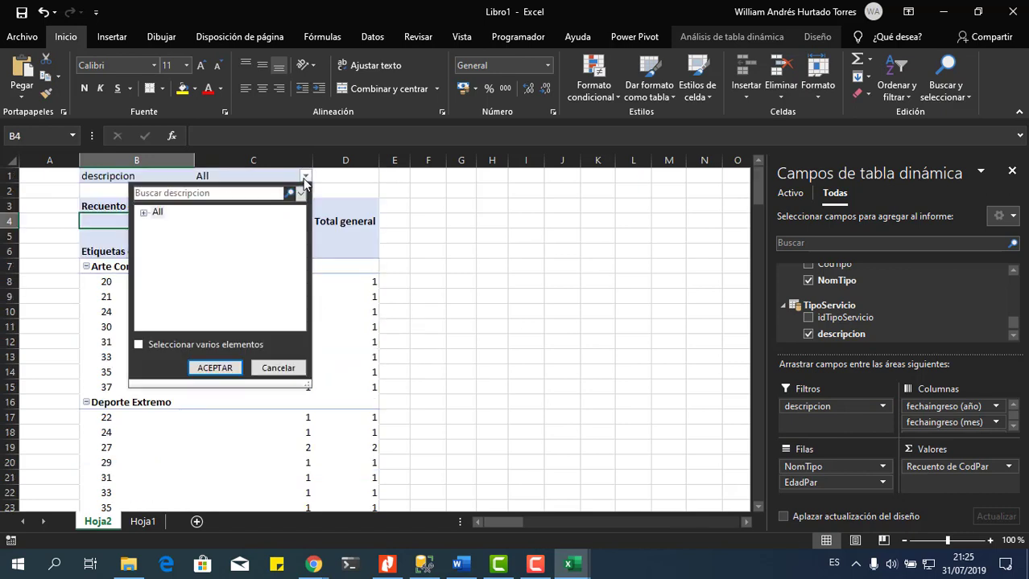
pyautogui.click(144, 213)
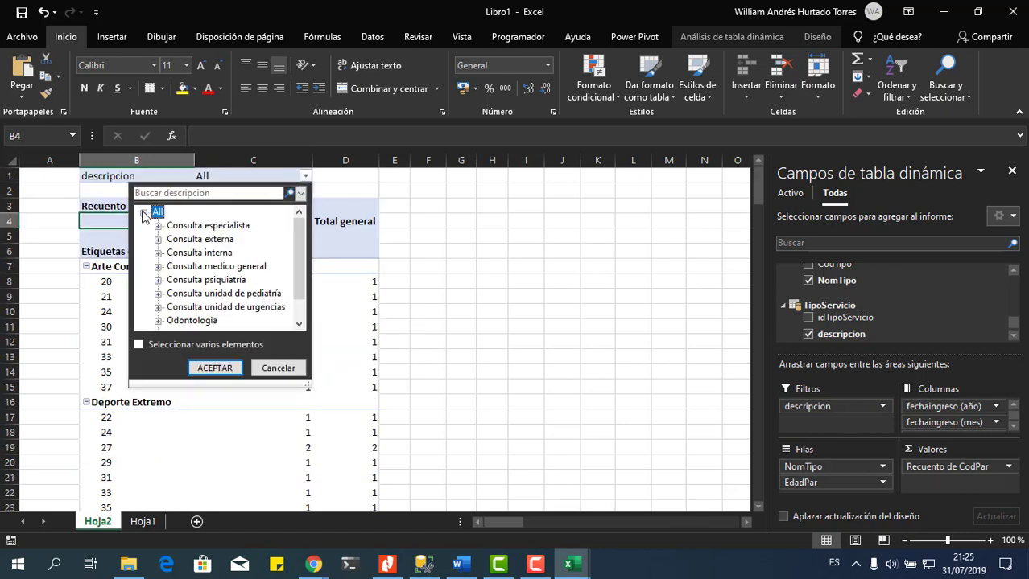
pyautogui.scroll(-1, 250, 275)
pyautogui.click(250, 281)
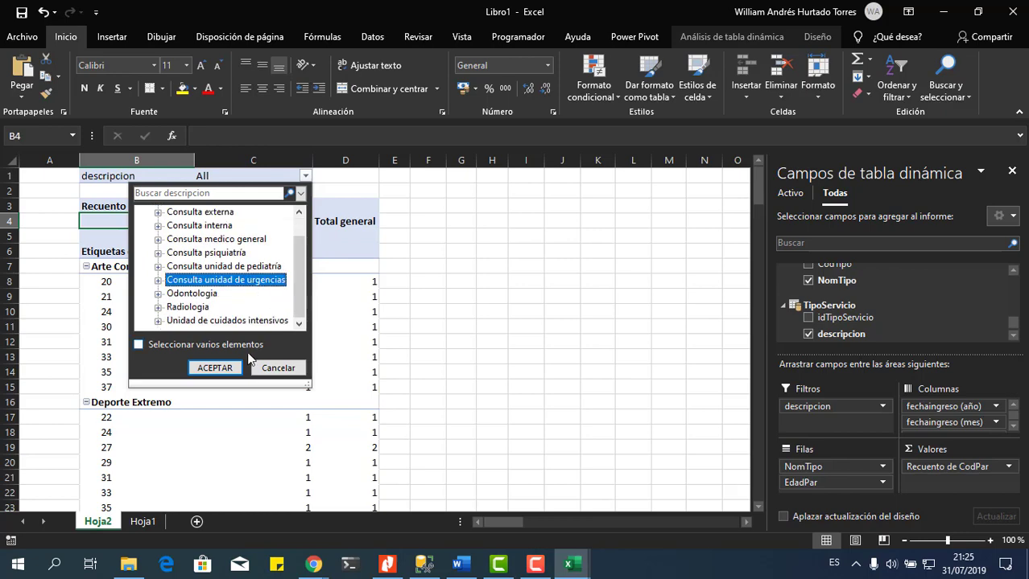
pyautogui.click(219, 368)
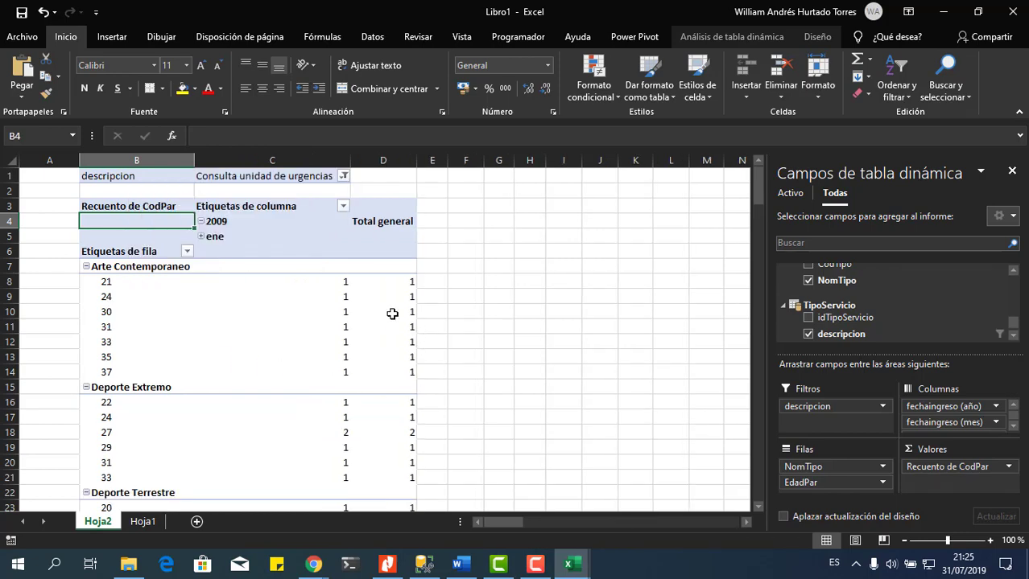
# Step: Examine the filtered CodPar counts for each event type and age, down to the grand total row
pyautogui.scroll(-7, 392, 313)
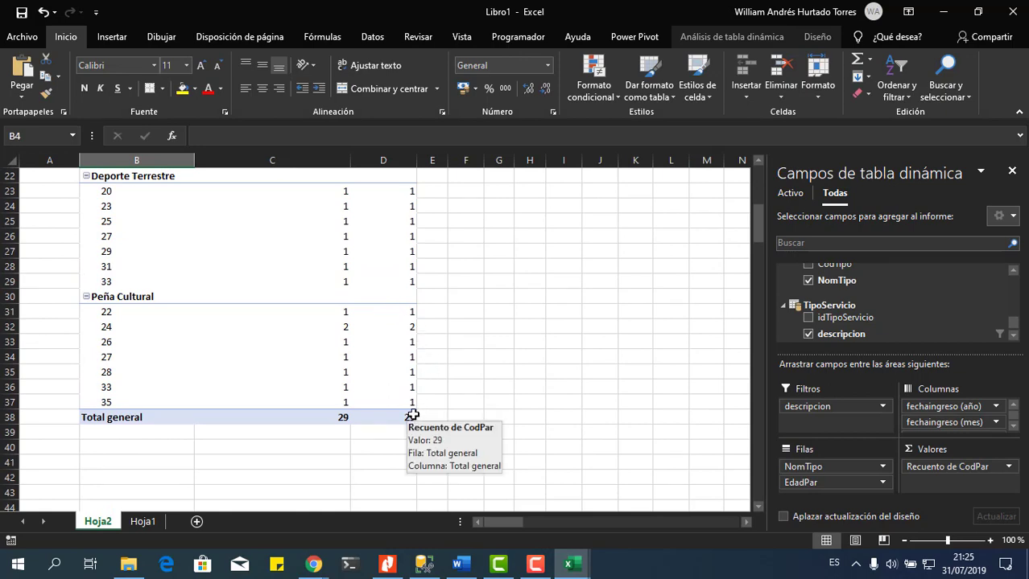
pyautogui.scroll(6, 410, 426)
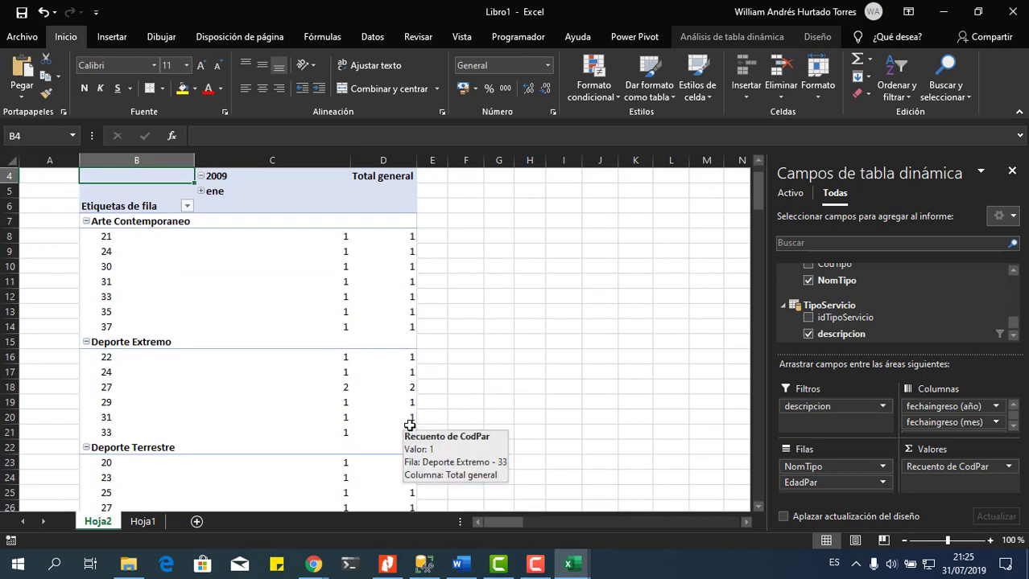
pyautogui.moveTo(406, 265)
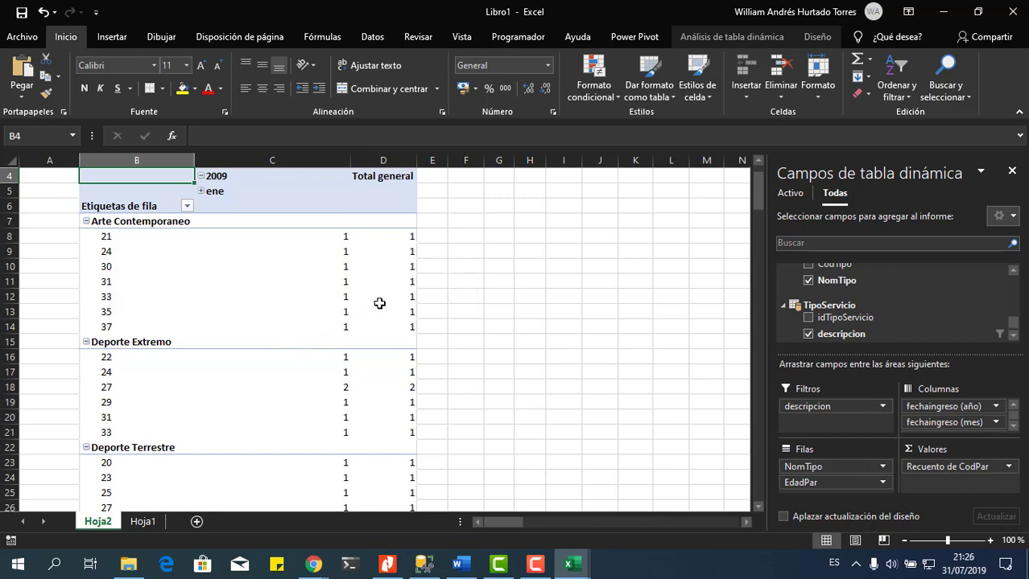
pyautogui.scroll(-4, 211, 266)
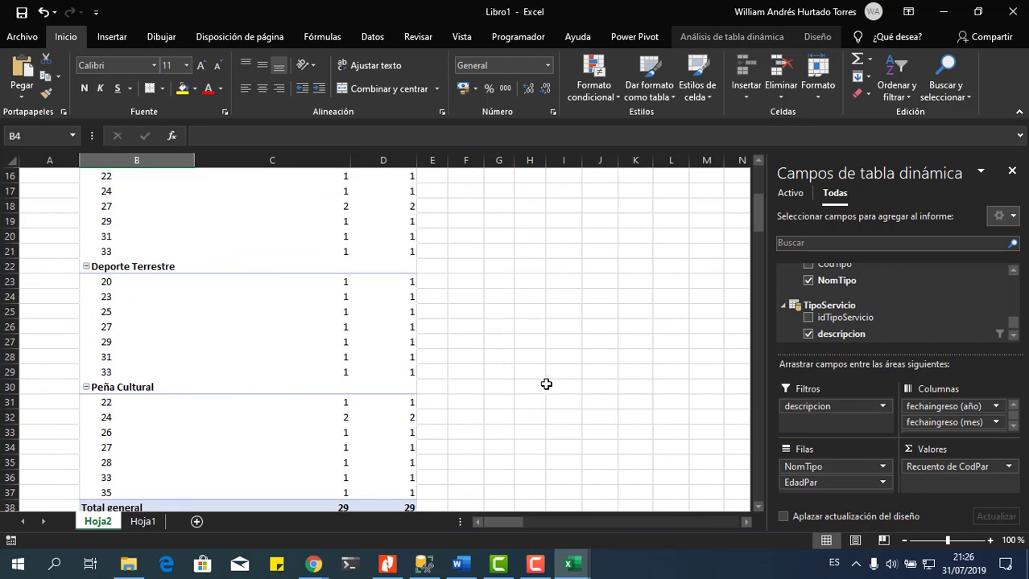
pyautogui.scroll(5, 539, 380)
# Step: Insert a 3-D clustered column pivot chart based on the filtered pivot table
pyautogui.click(257, 222)
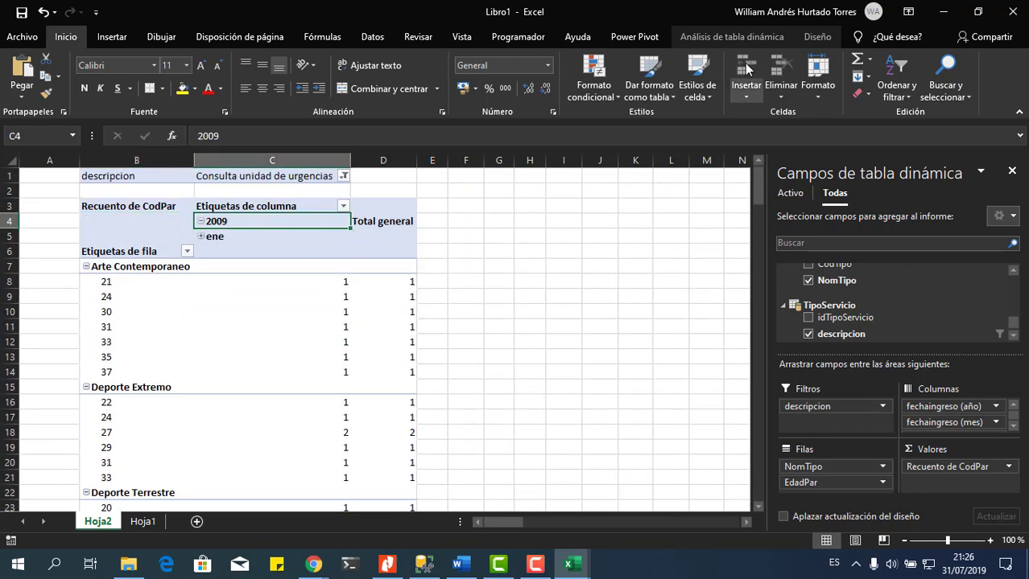
pyautogui.click(734, 37)
pyautogui.click(773, 96)
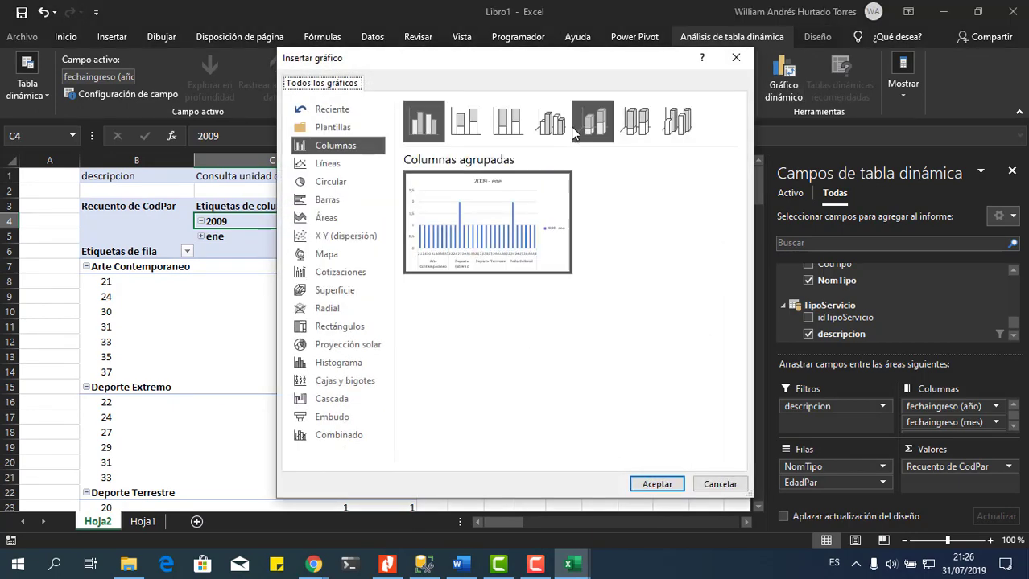
pyautogui.click(336, 164)
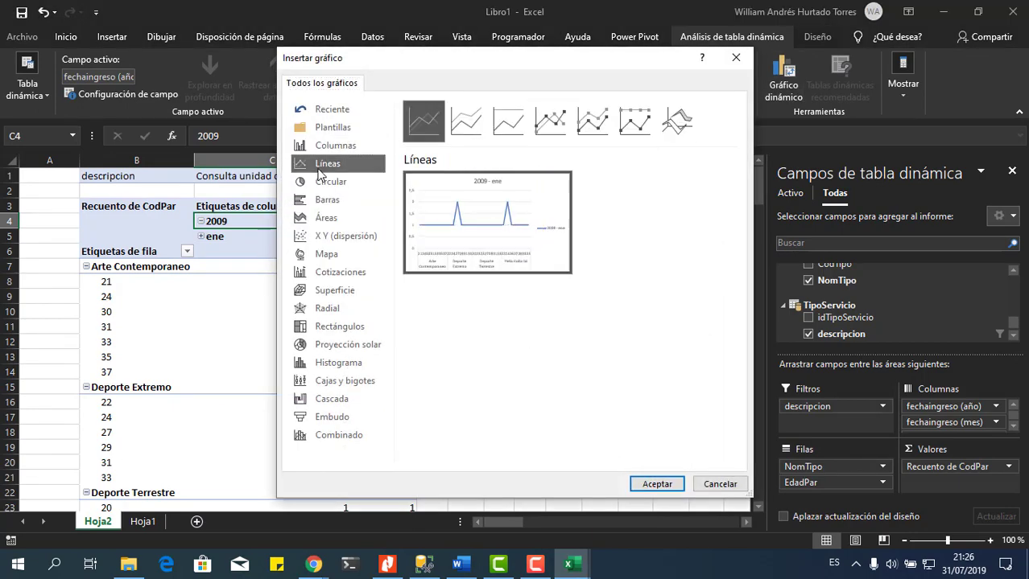
pyautogui.click(339, 147)
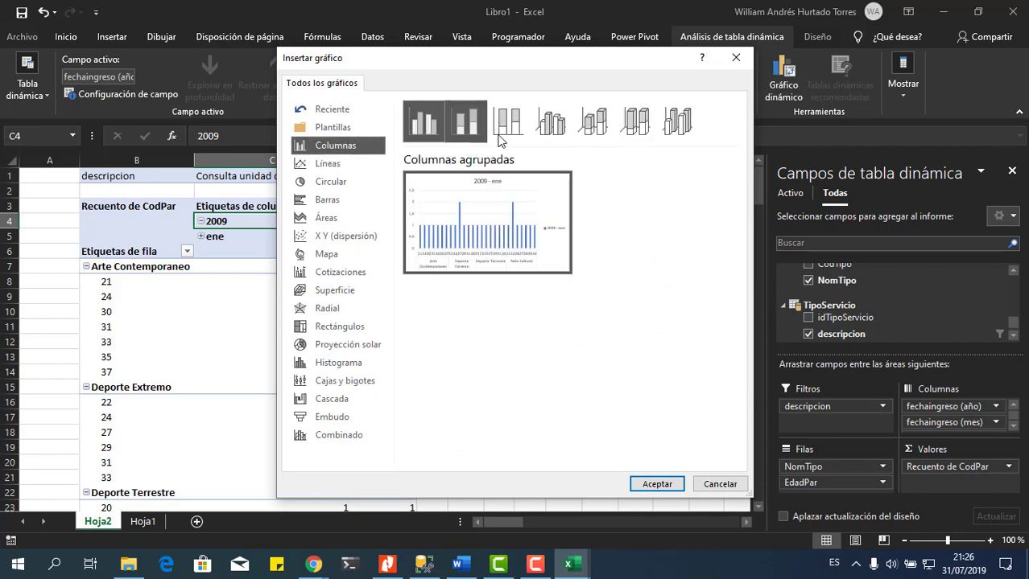
pyautogui.click(550, 121)
pyautogui.click(656, 484)
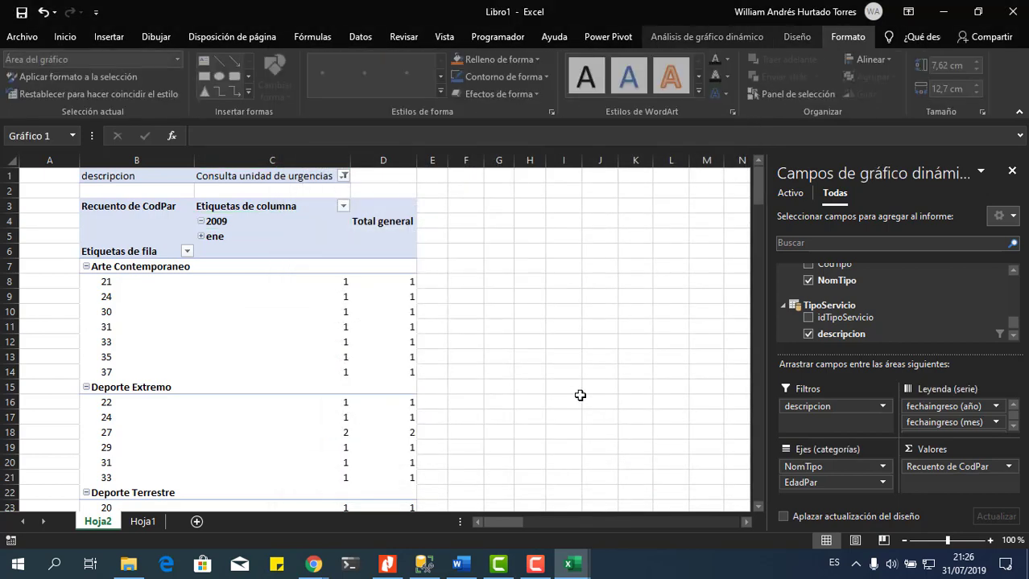
# Step: Place the pivot chart beside the pivot table's Total general column, bring it fully into view and deselect it
pyautogui.moveTo(470, 237); pyautogui.dragTo(678, 216)
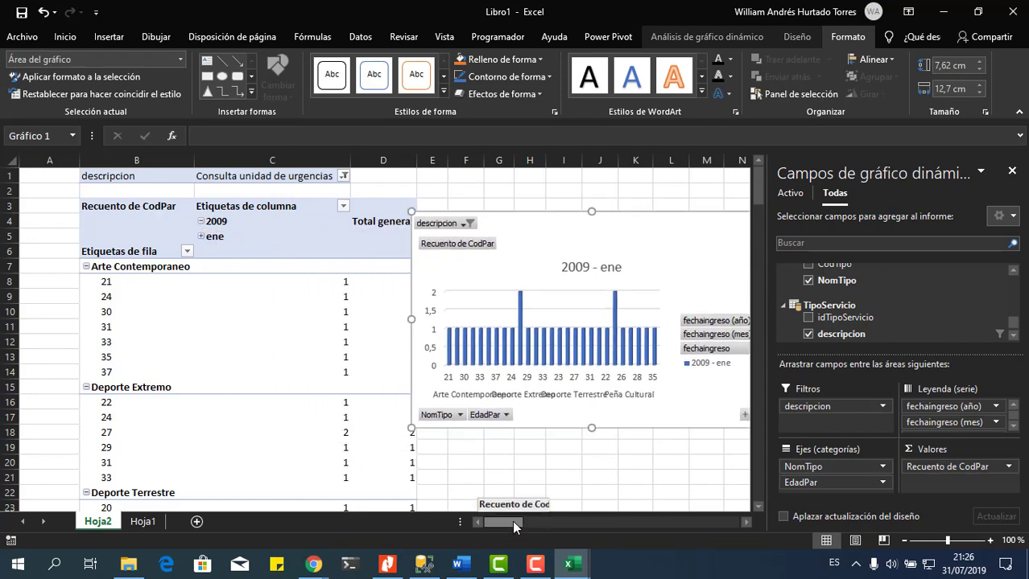
pyautogui.moveTo(514, 525)
pyautogui.mouseDown()
pyautogui.moveTo(554, 518)
pyautogui.moveTo(511, 522)
pyautogui.mouseUp()
pyautogui.click(596, 448)
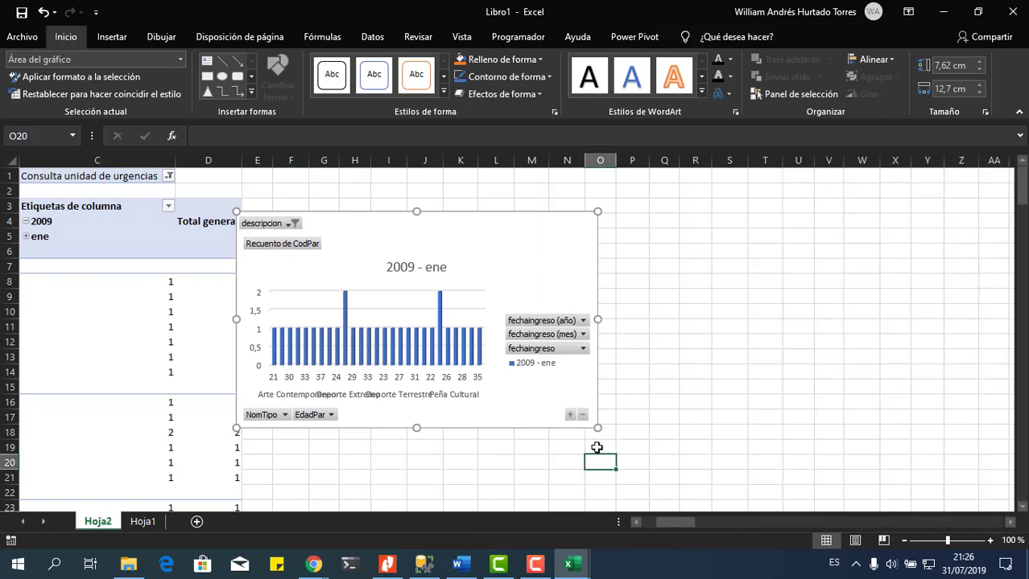